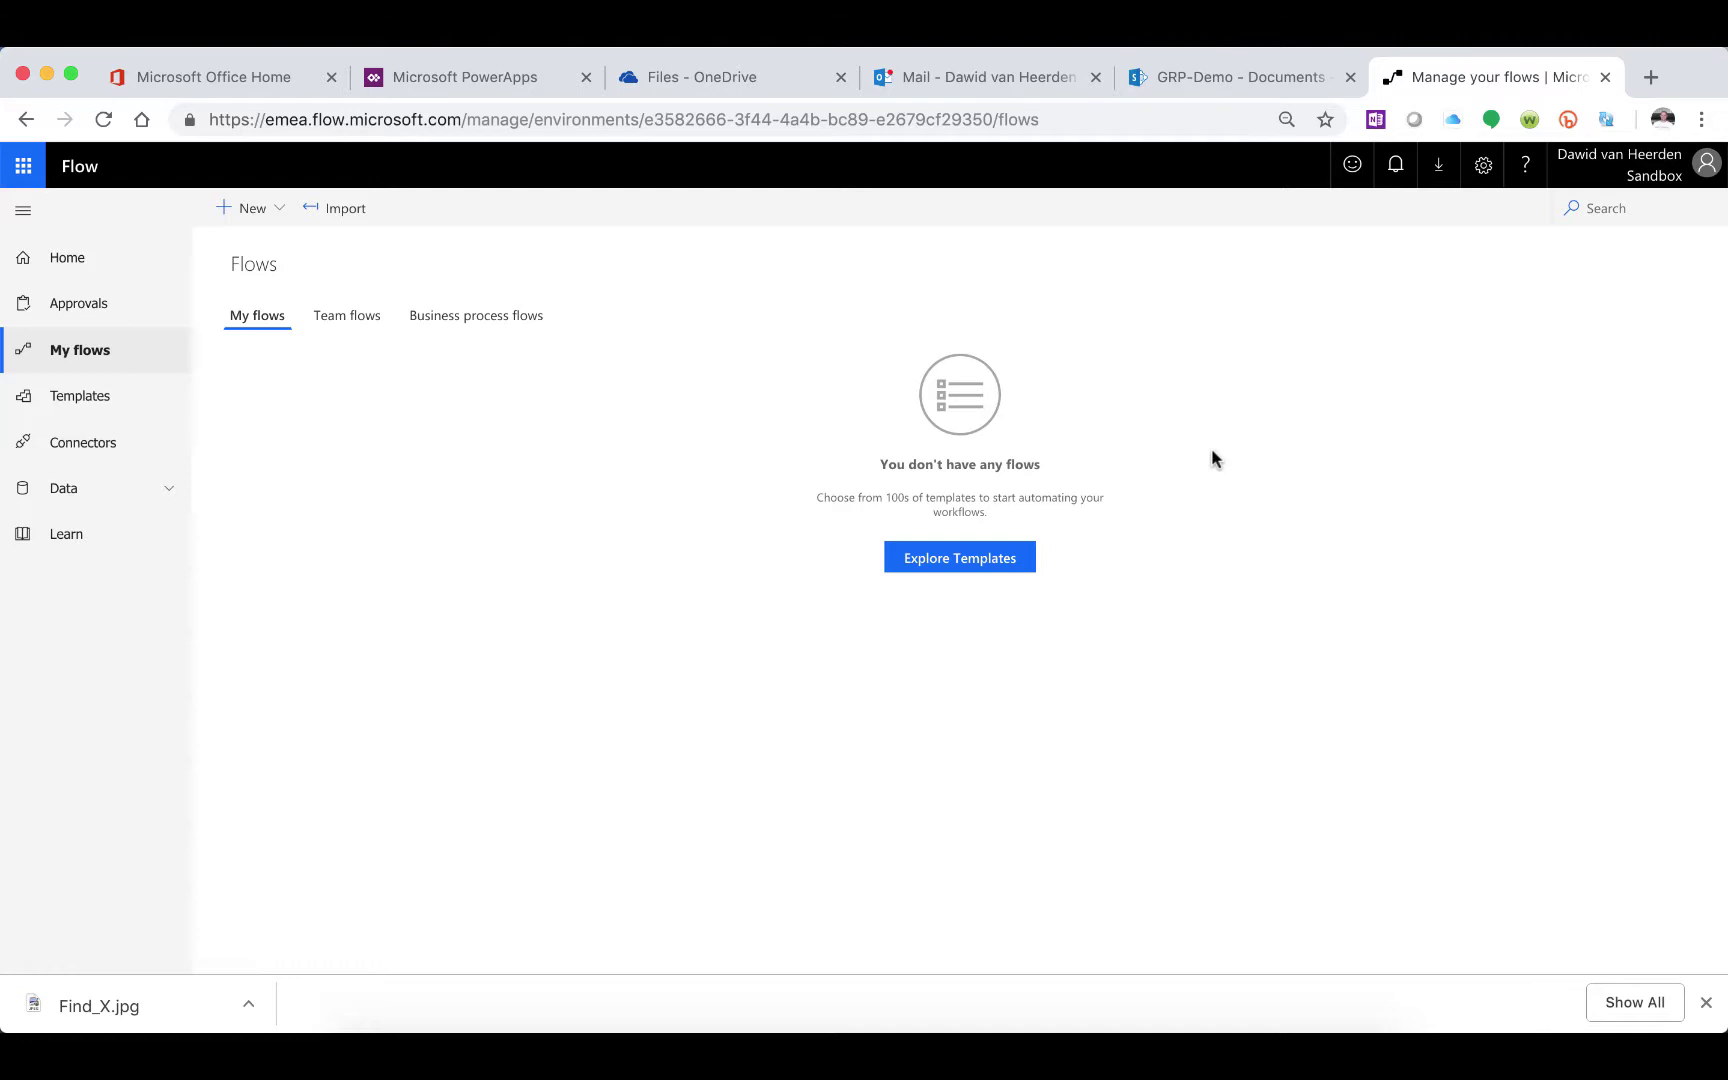
Create a blank flow triggered by 'When a HTTP request is received'
left_click(272, 210)
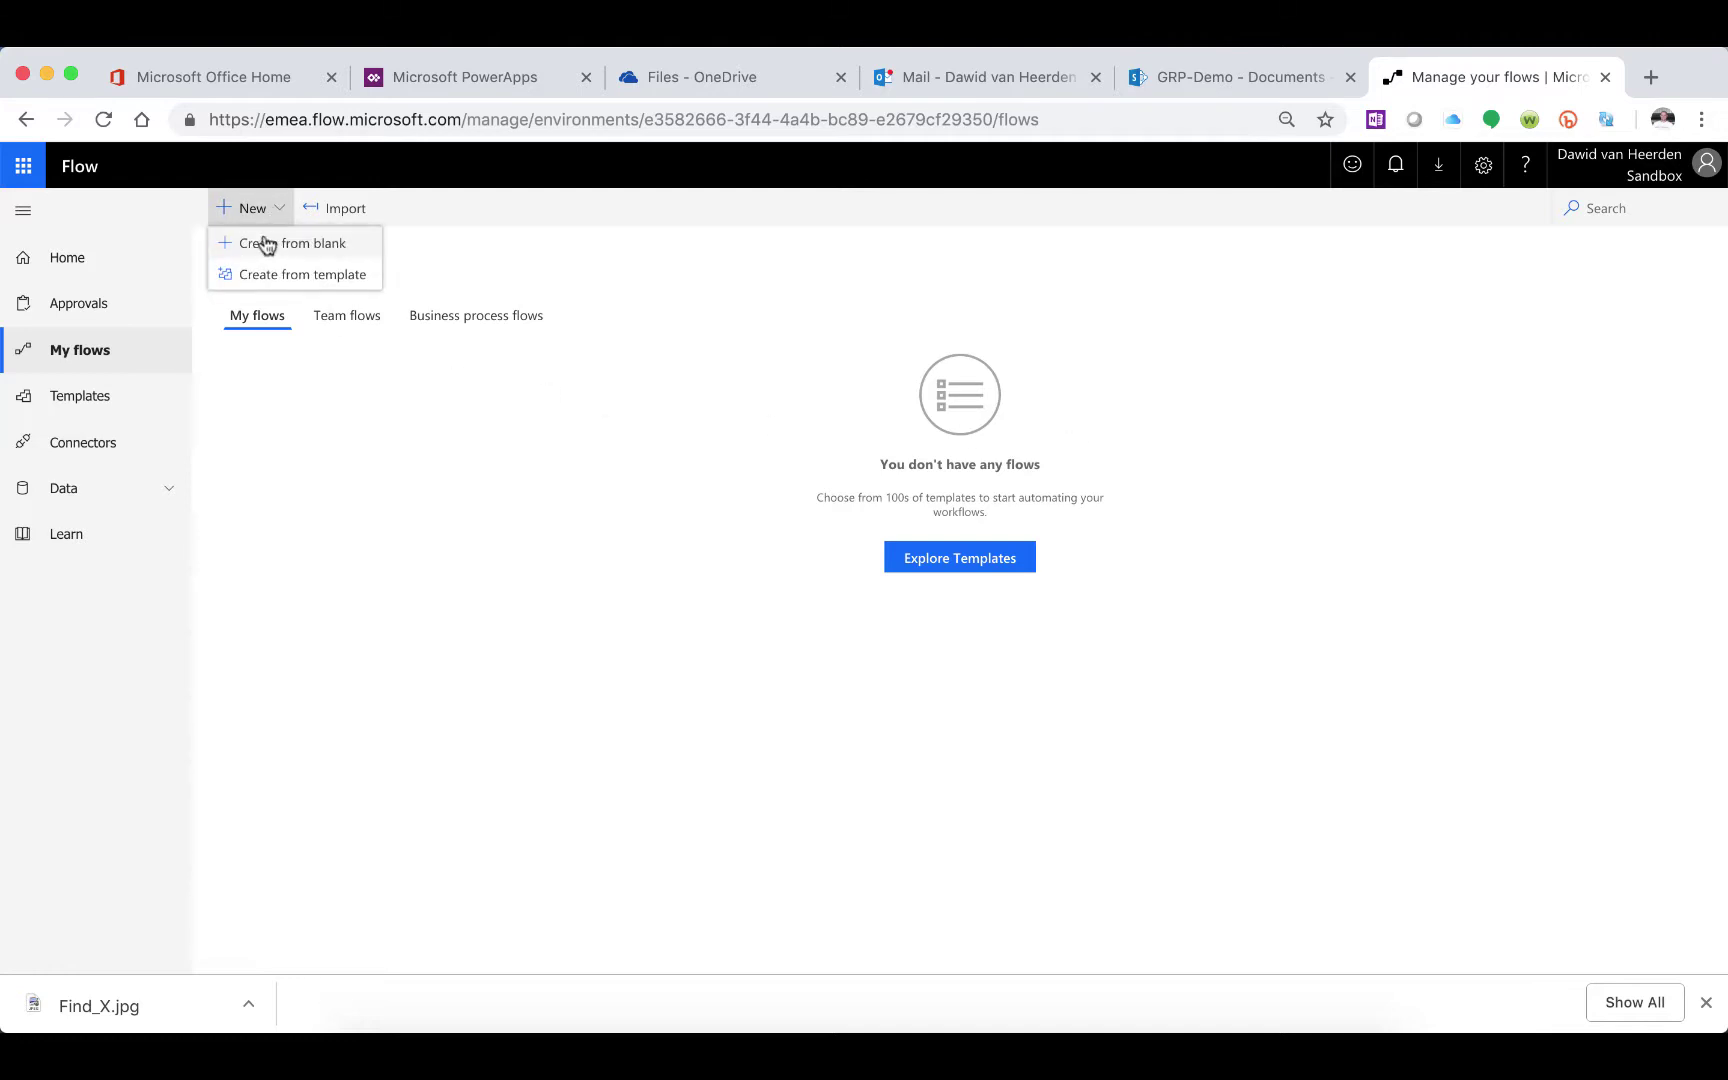
left_click(264, 242)
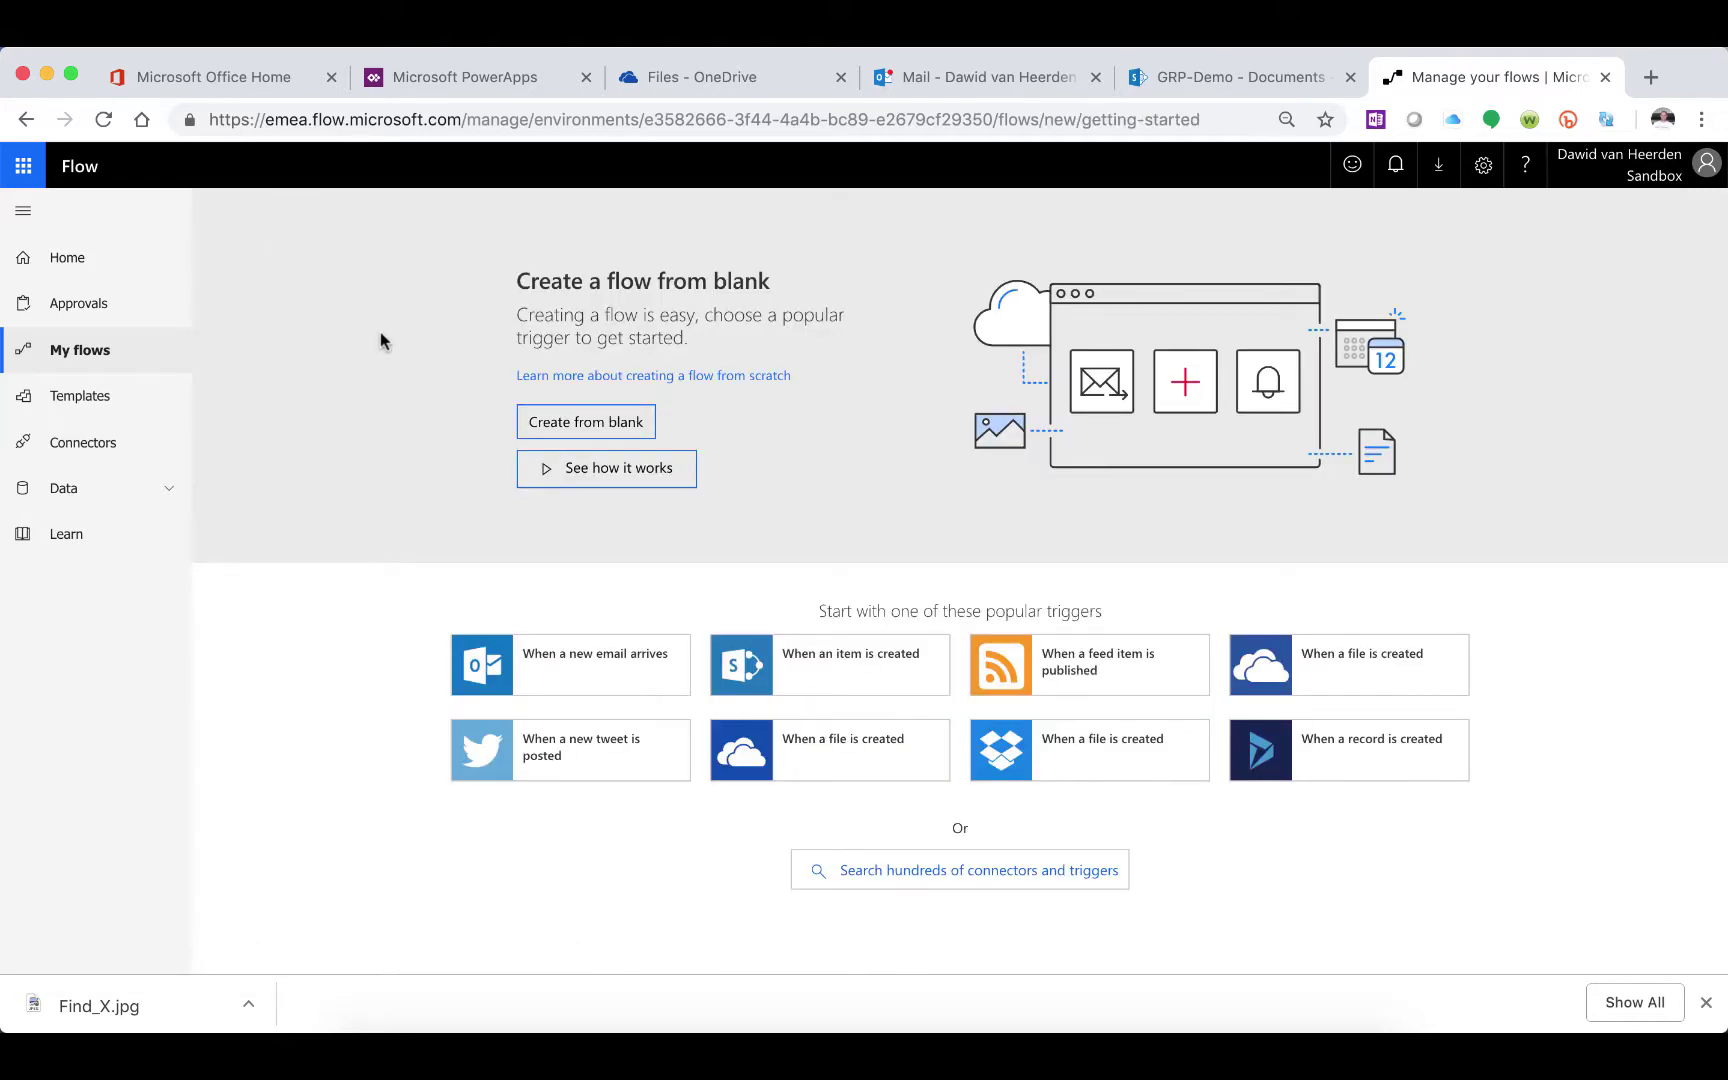
left_click(957, 869)
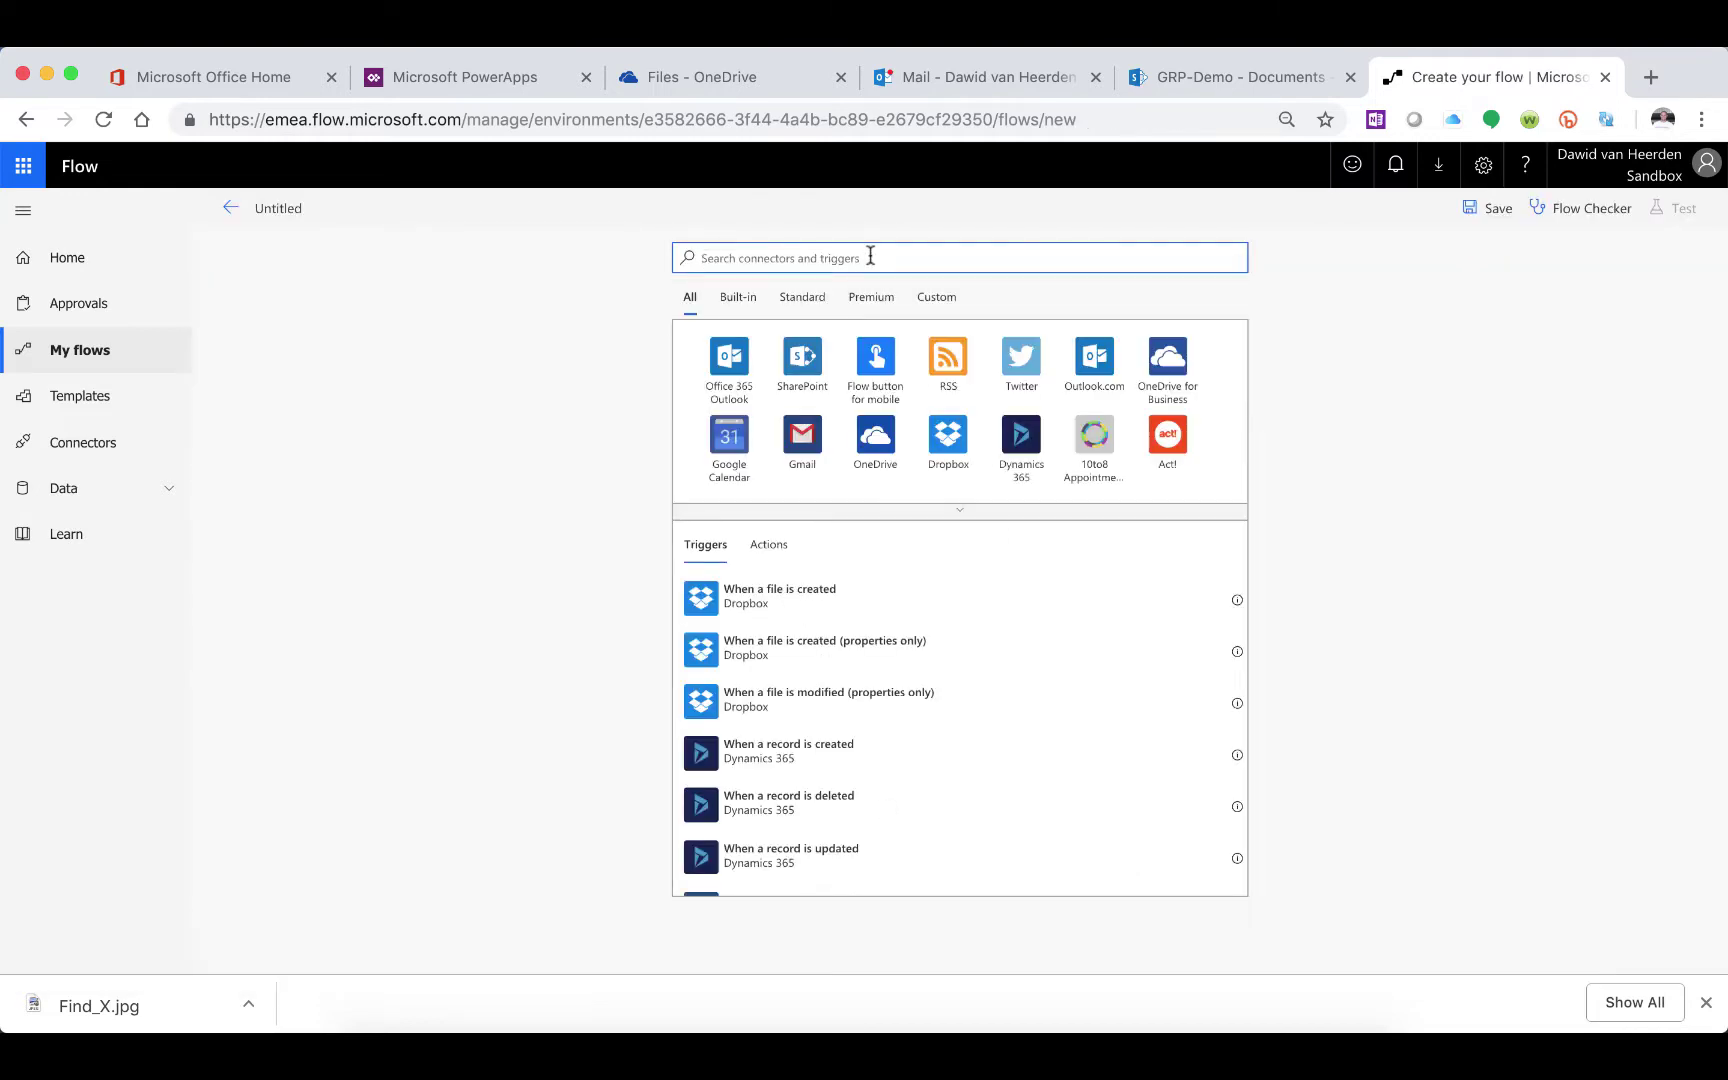
type("http")
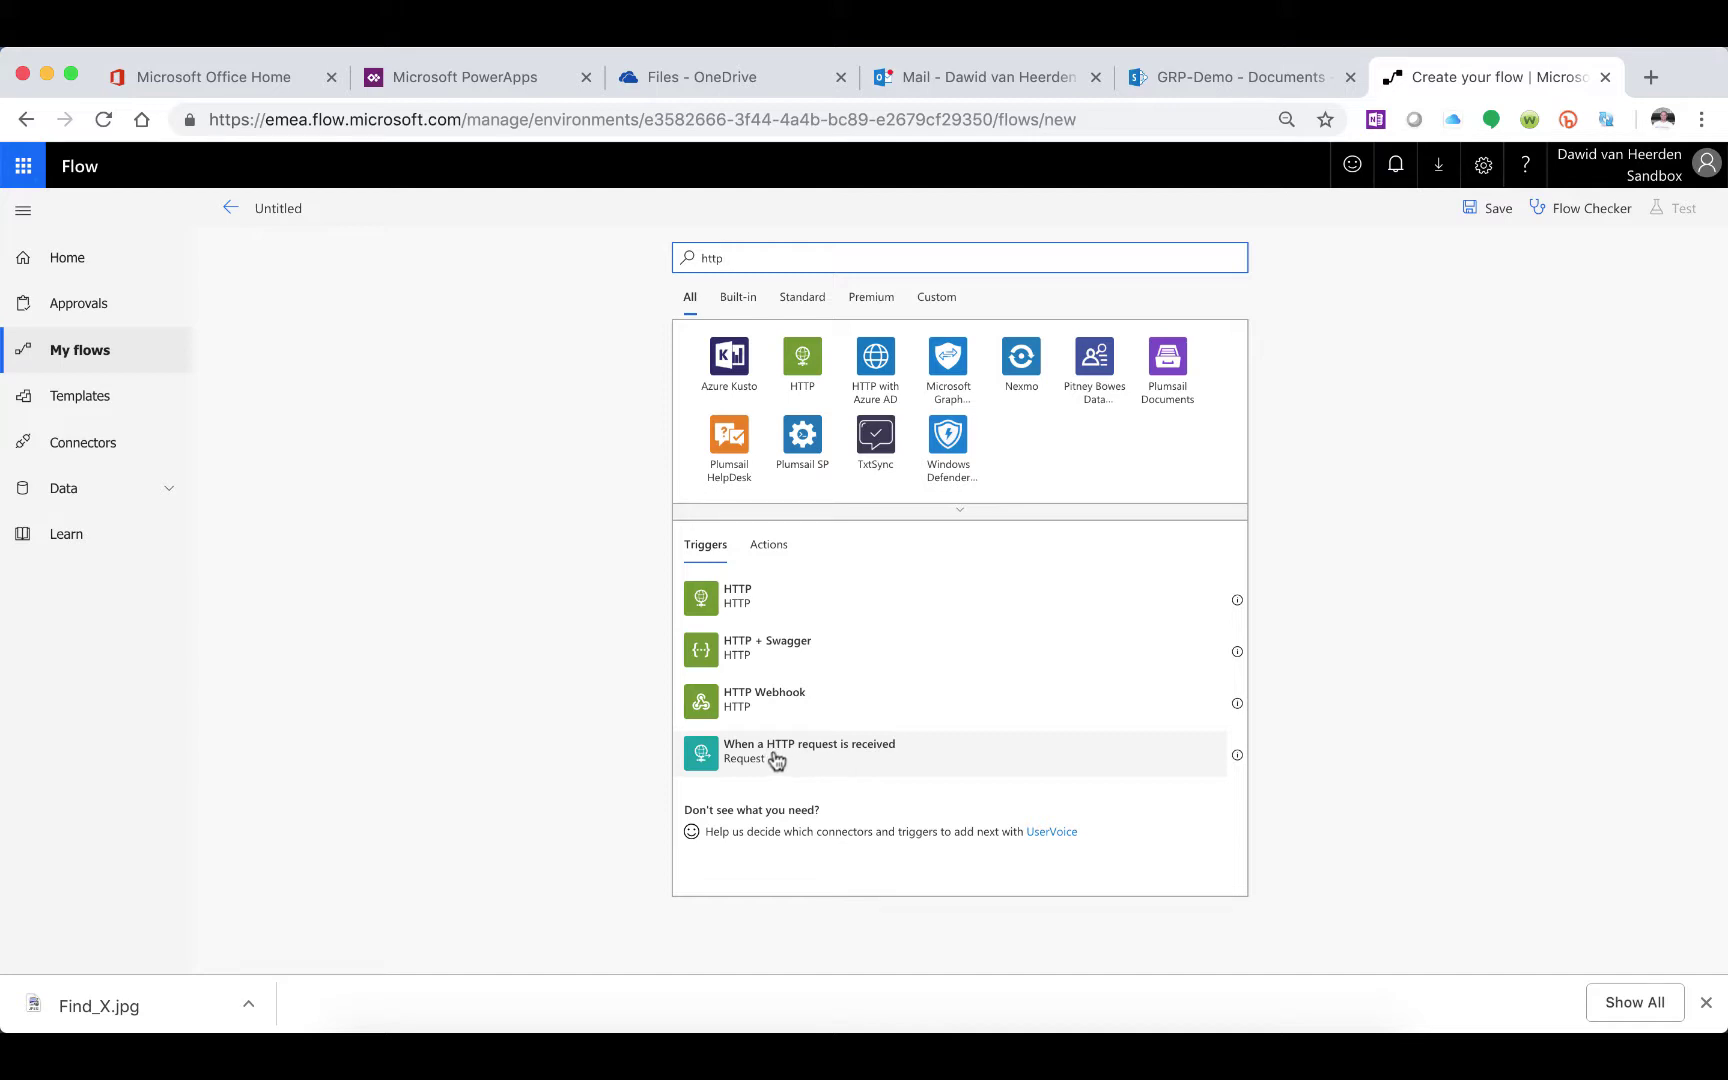
left_click(777, 760)
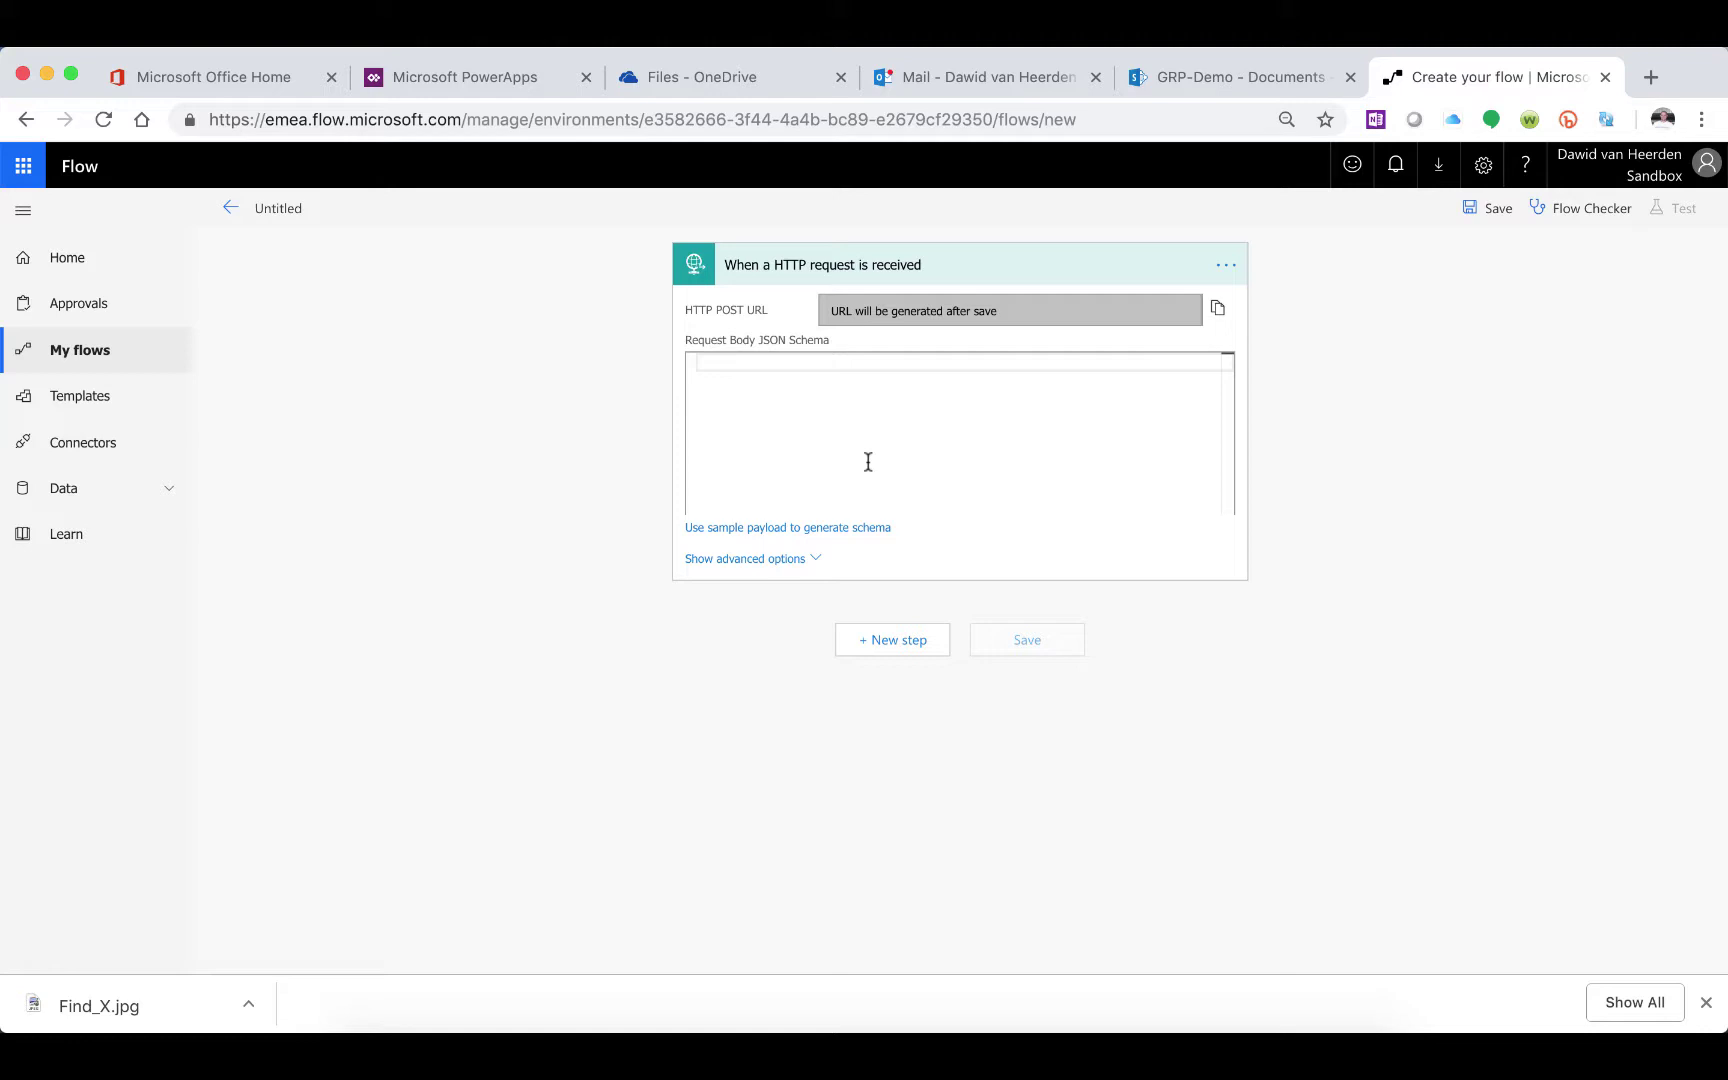
Add an Office 365 Outlook 'Send an email' step after the trigger
left_click(867, 643)
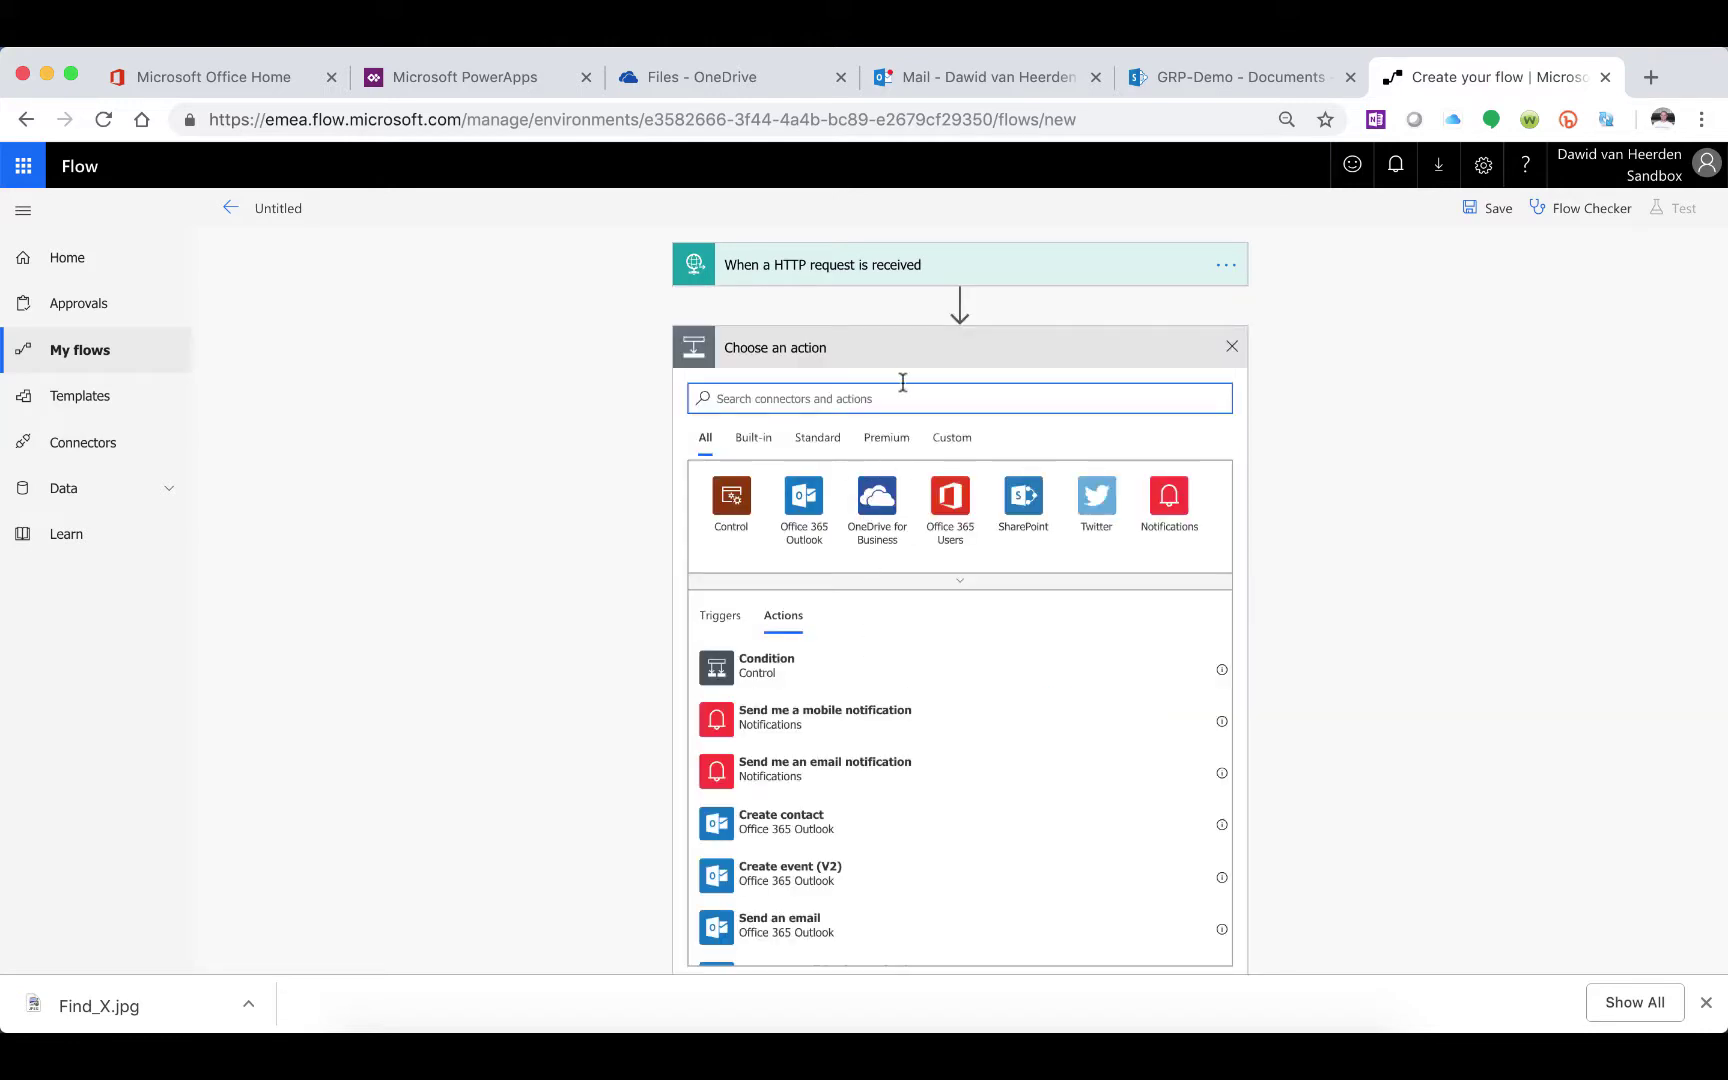
left_click(804, 500)
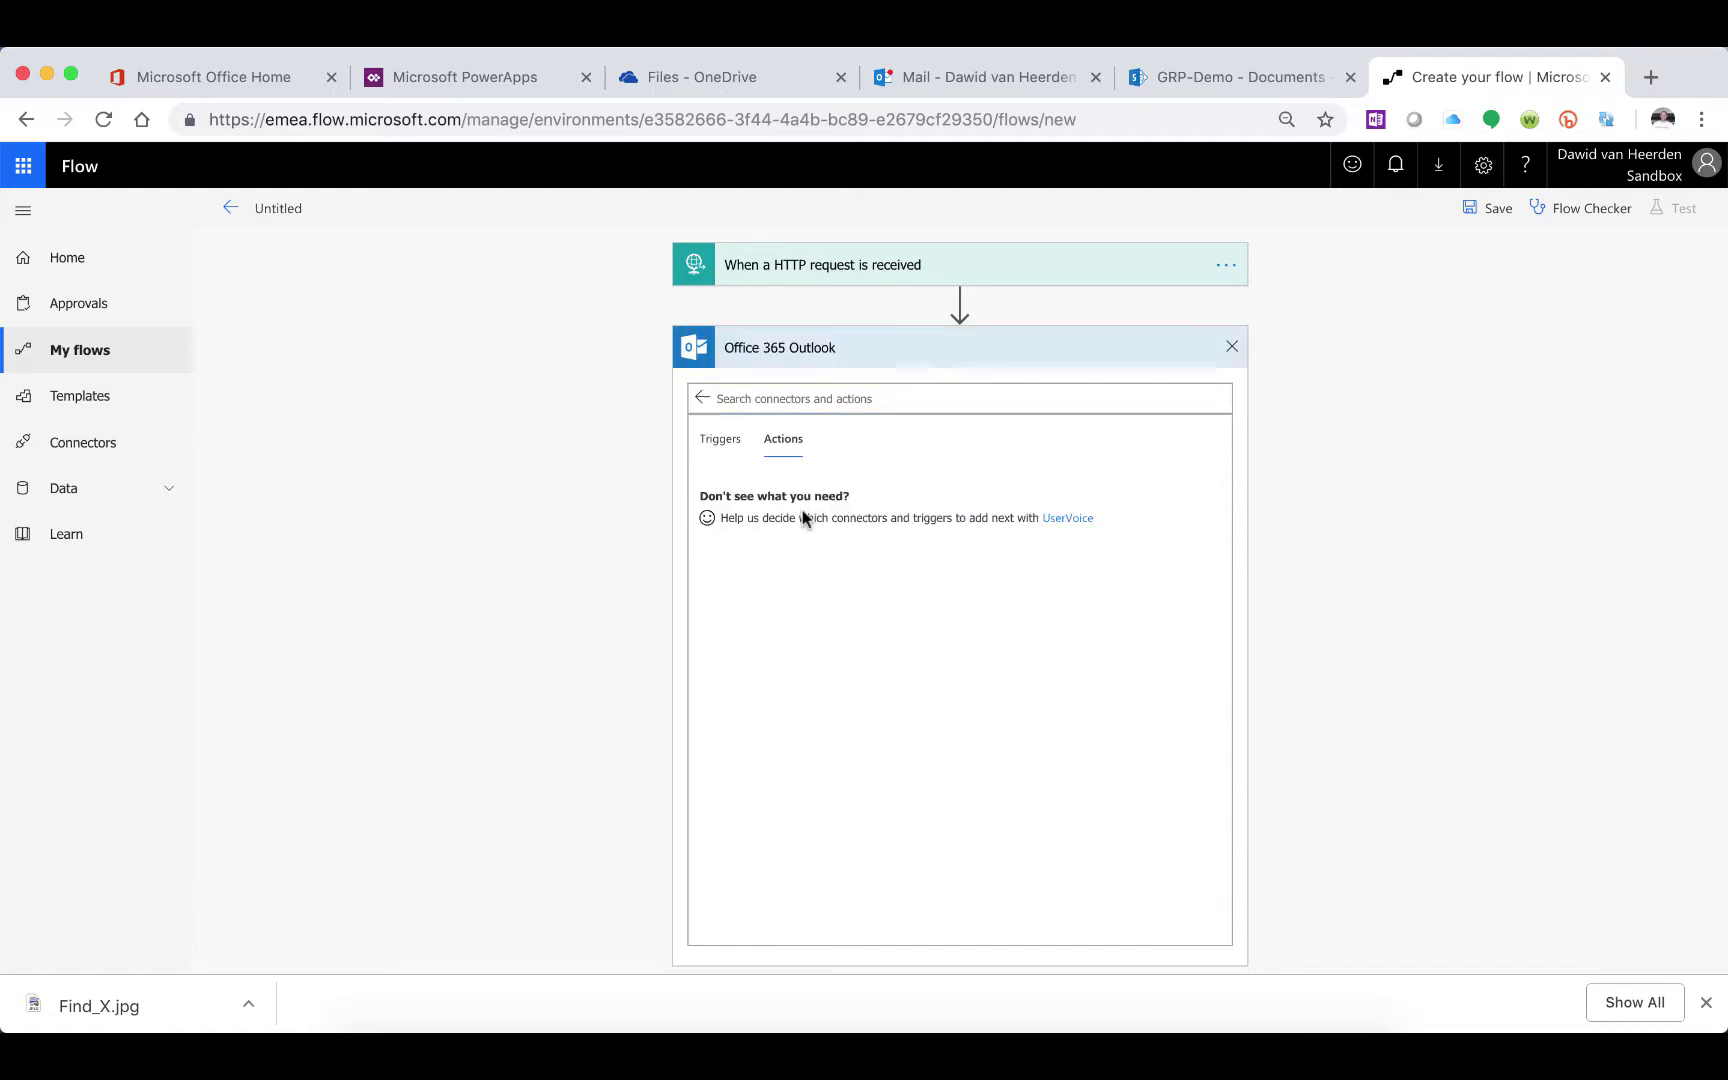
left_click(822, 605)
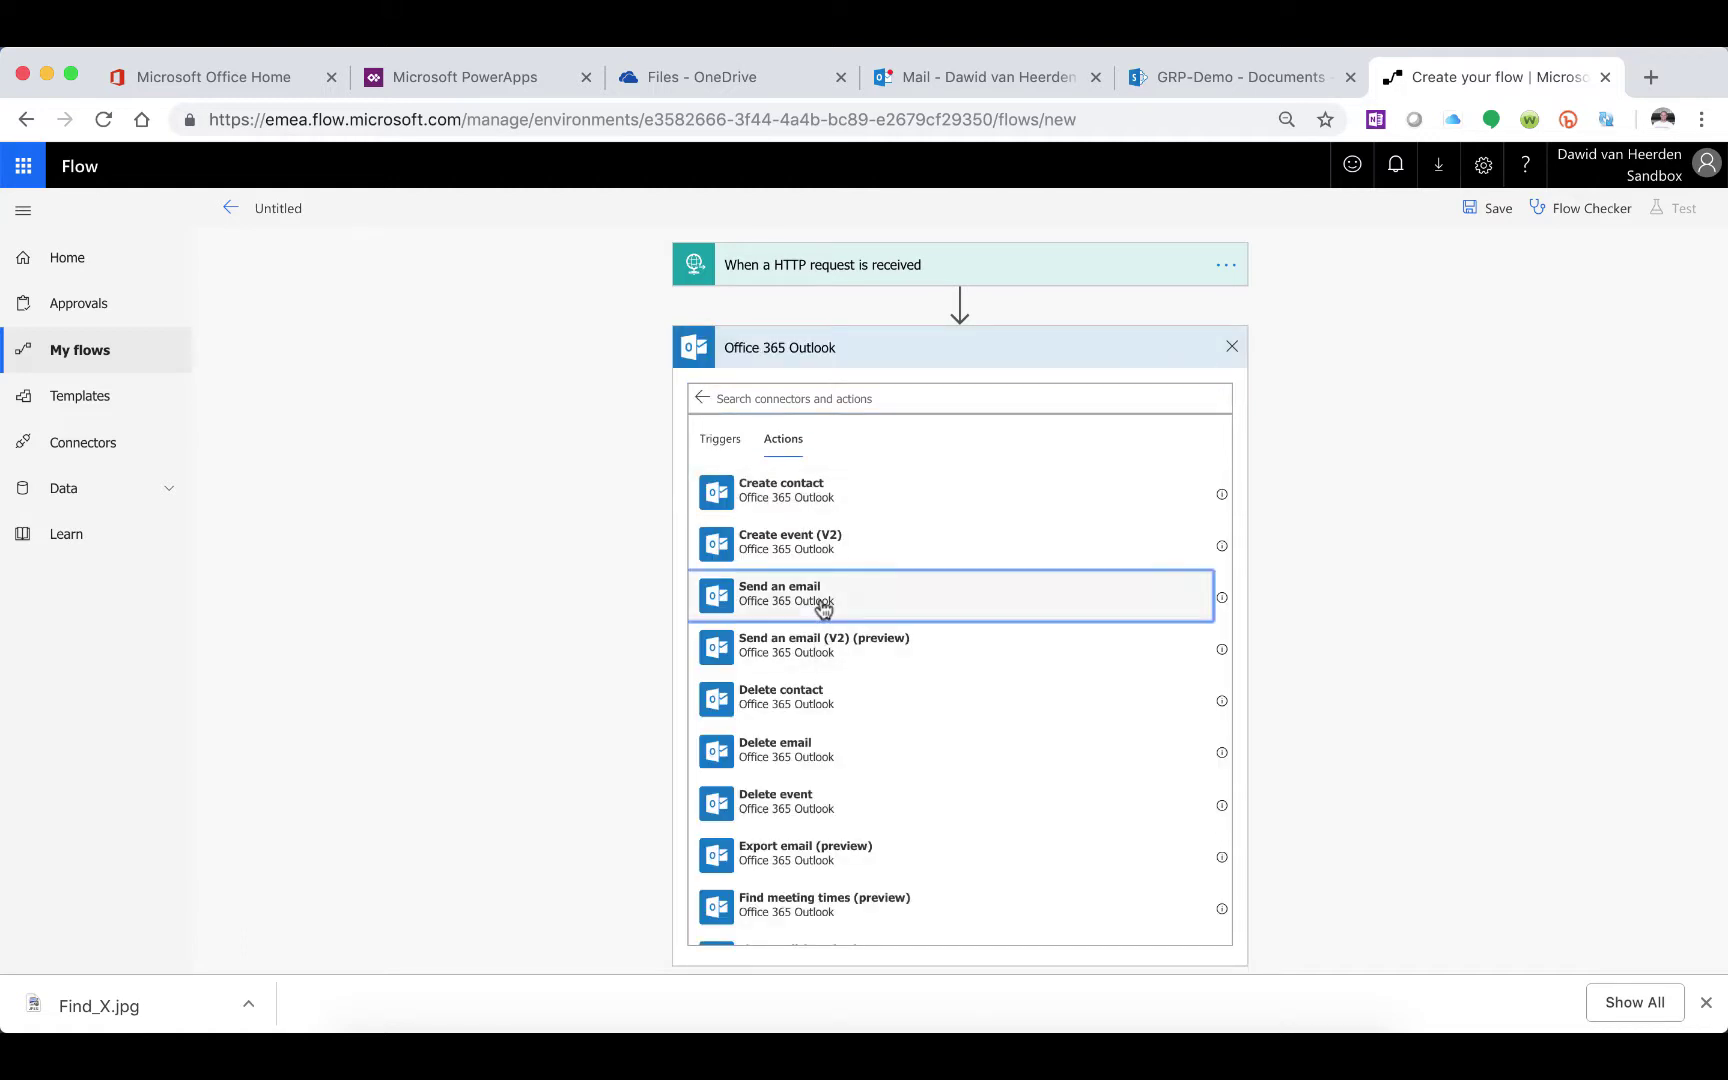
left_click(938, 395)
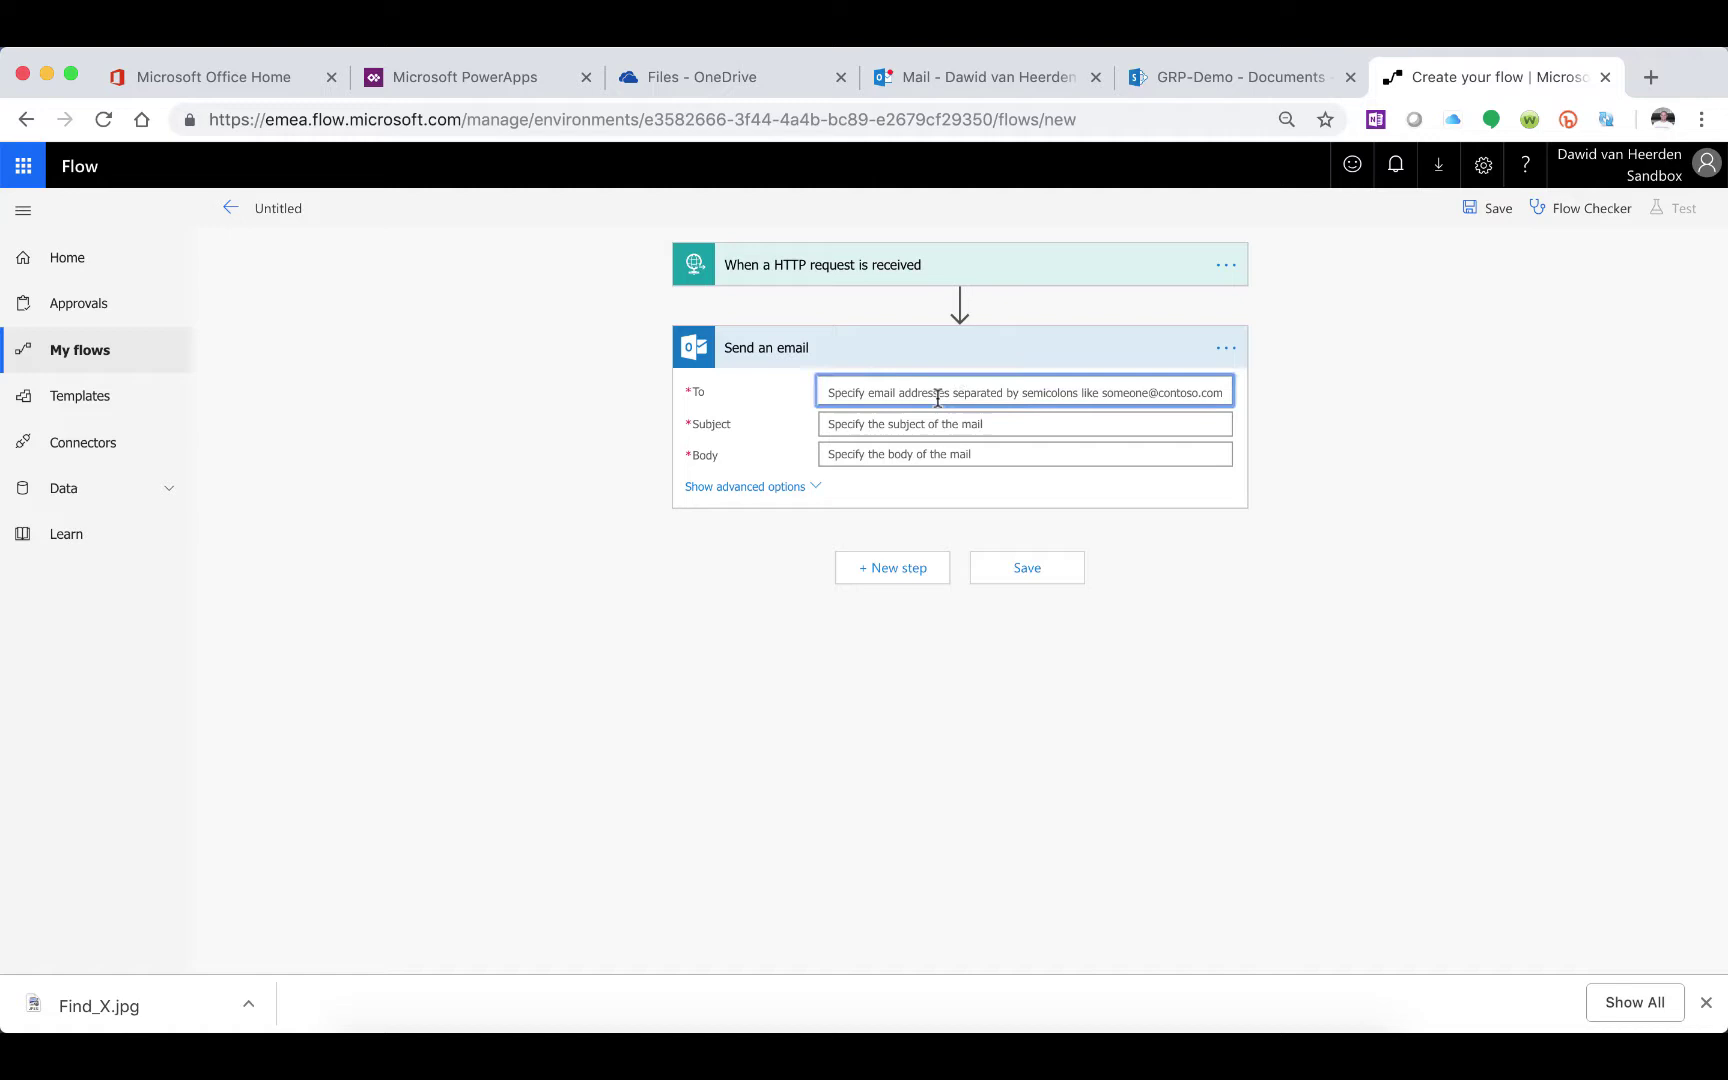
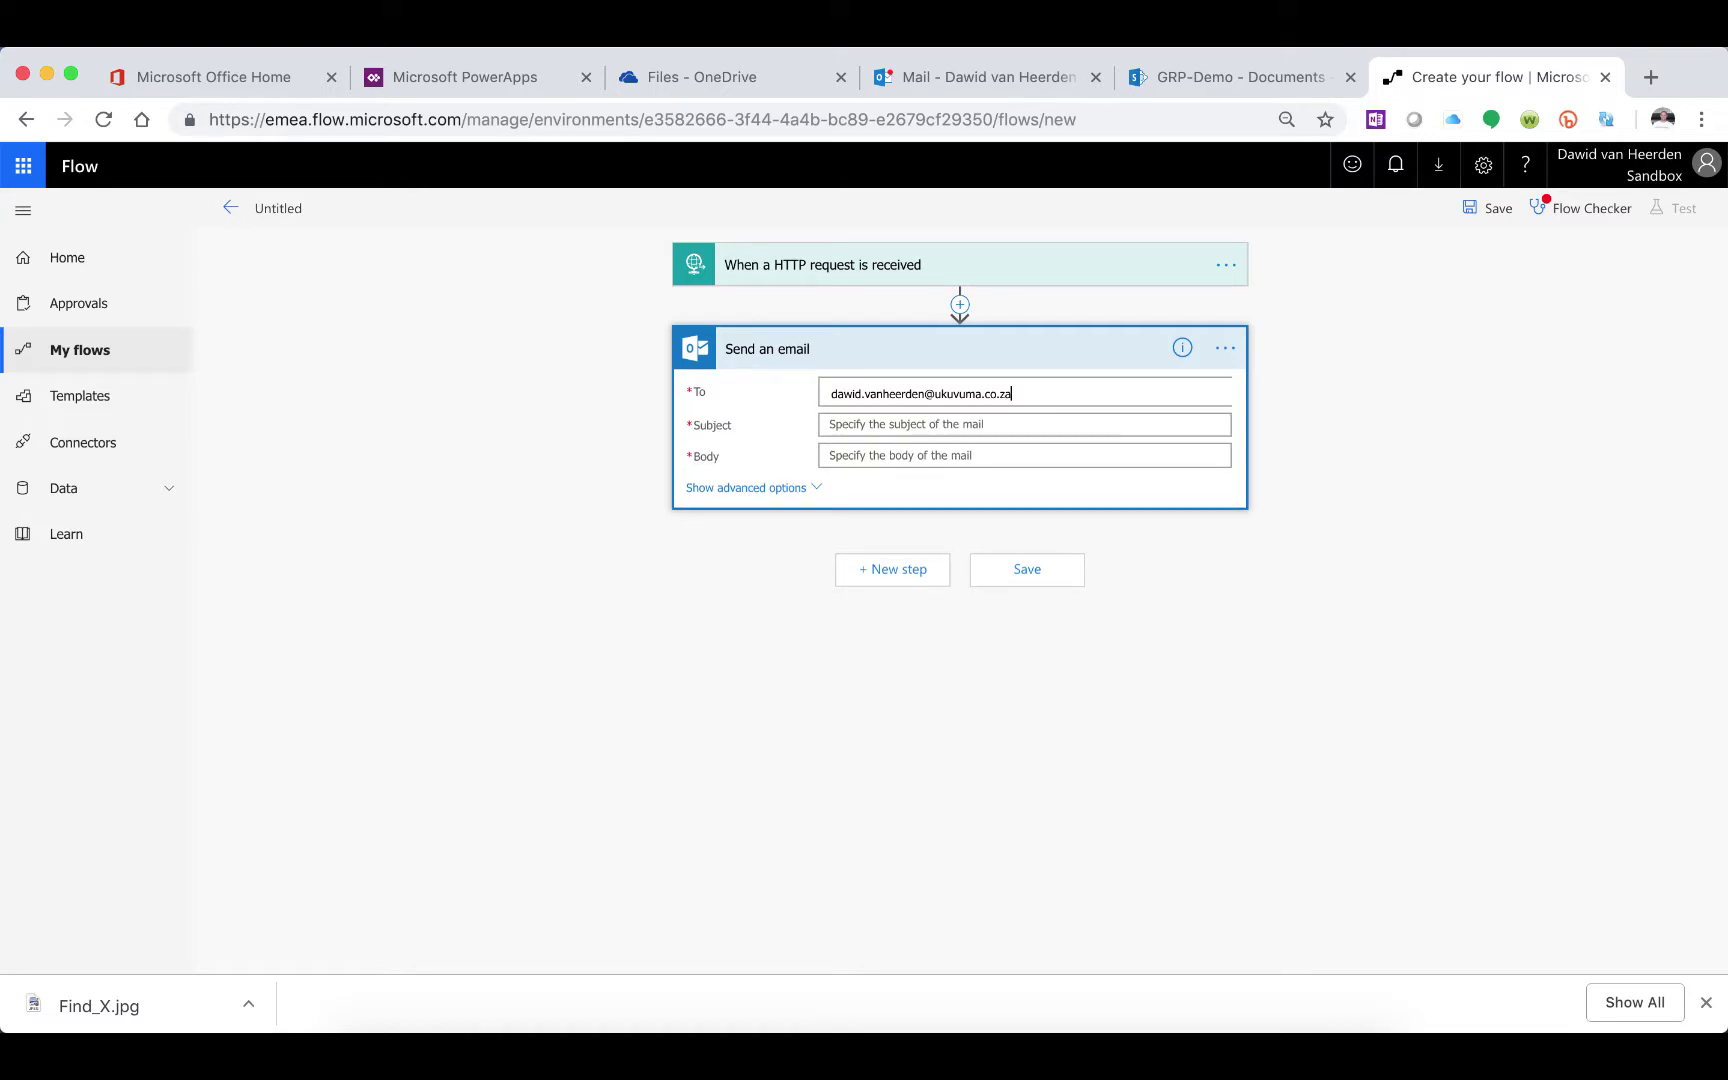
Address the email to your own address with subject 'Test Attachment' and body 'Test from HTTP'
left_click(940, 426)
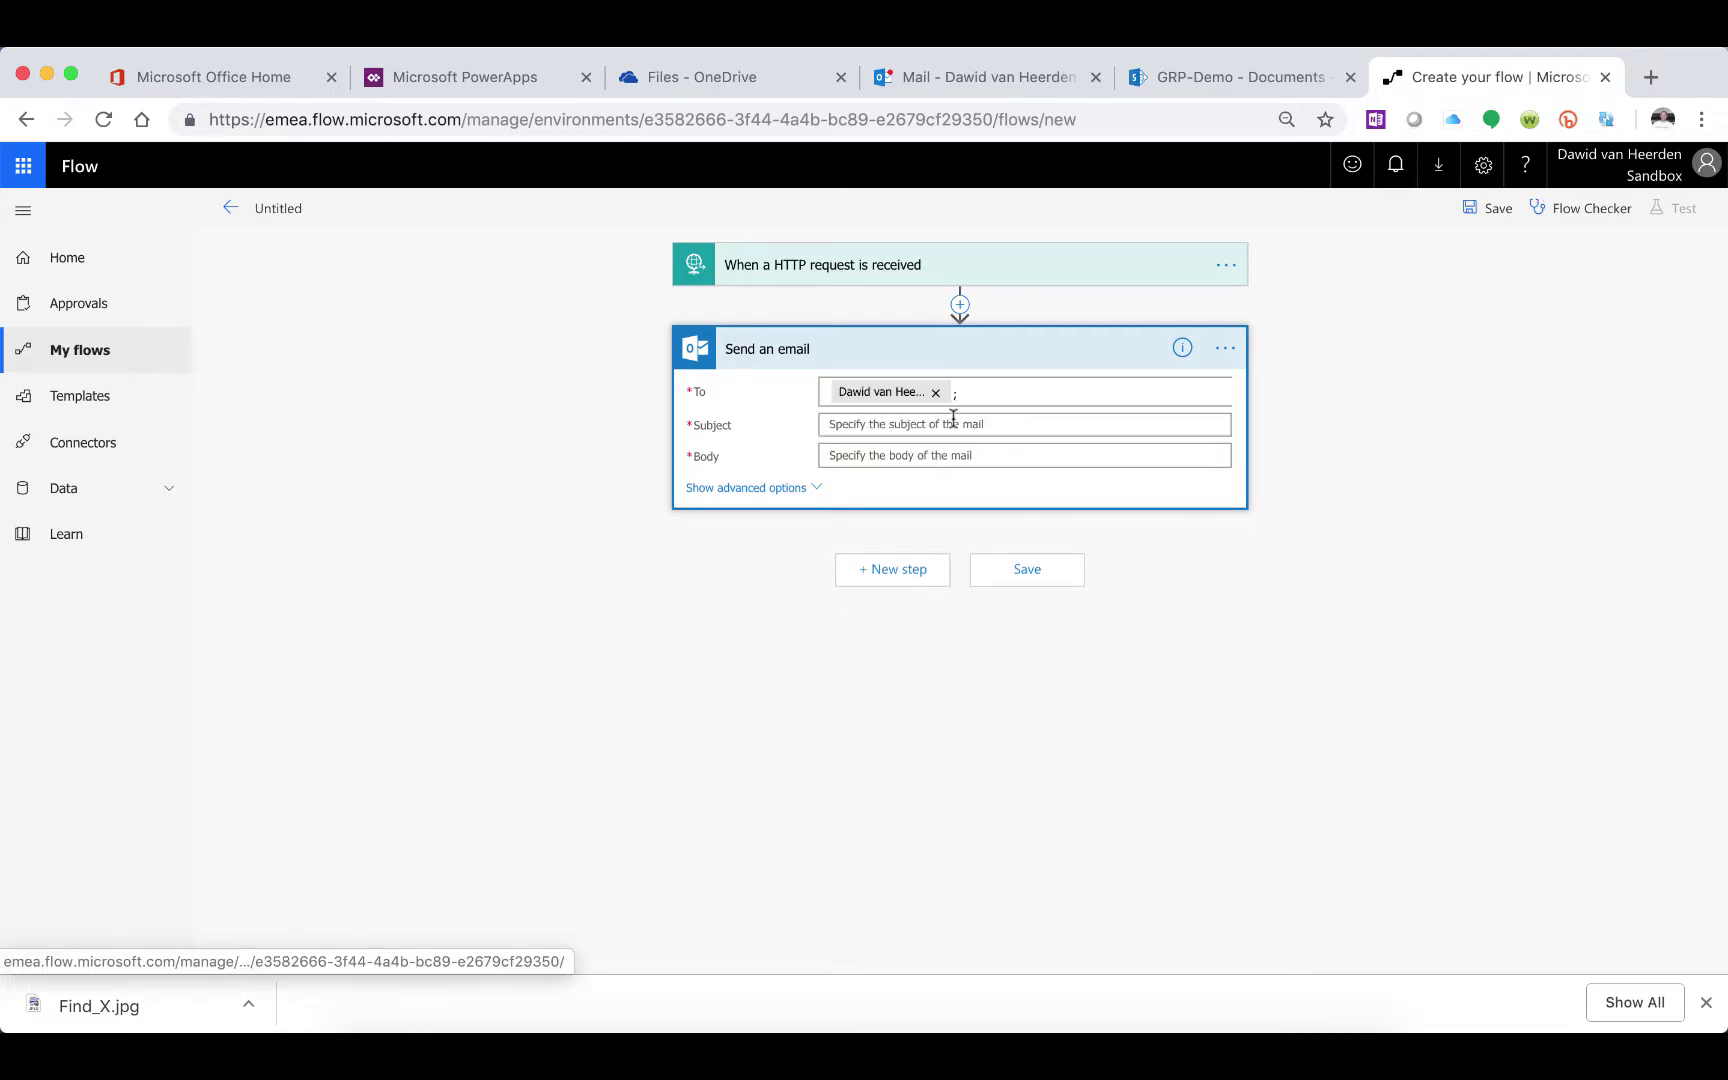
left_click(942, 426)
type("Test Att")
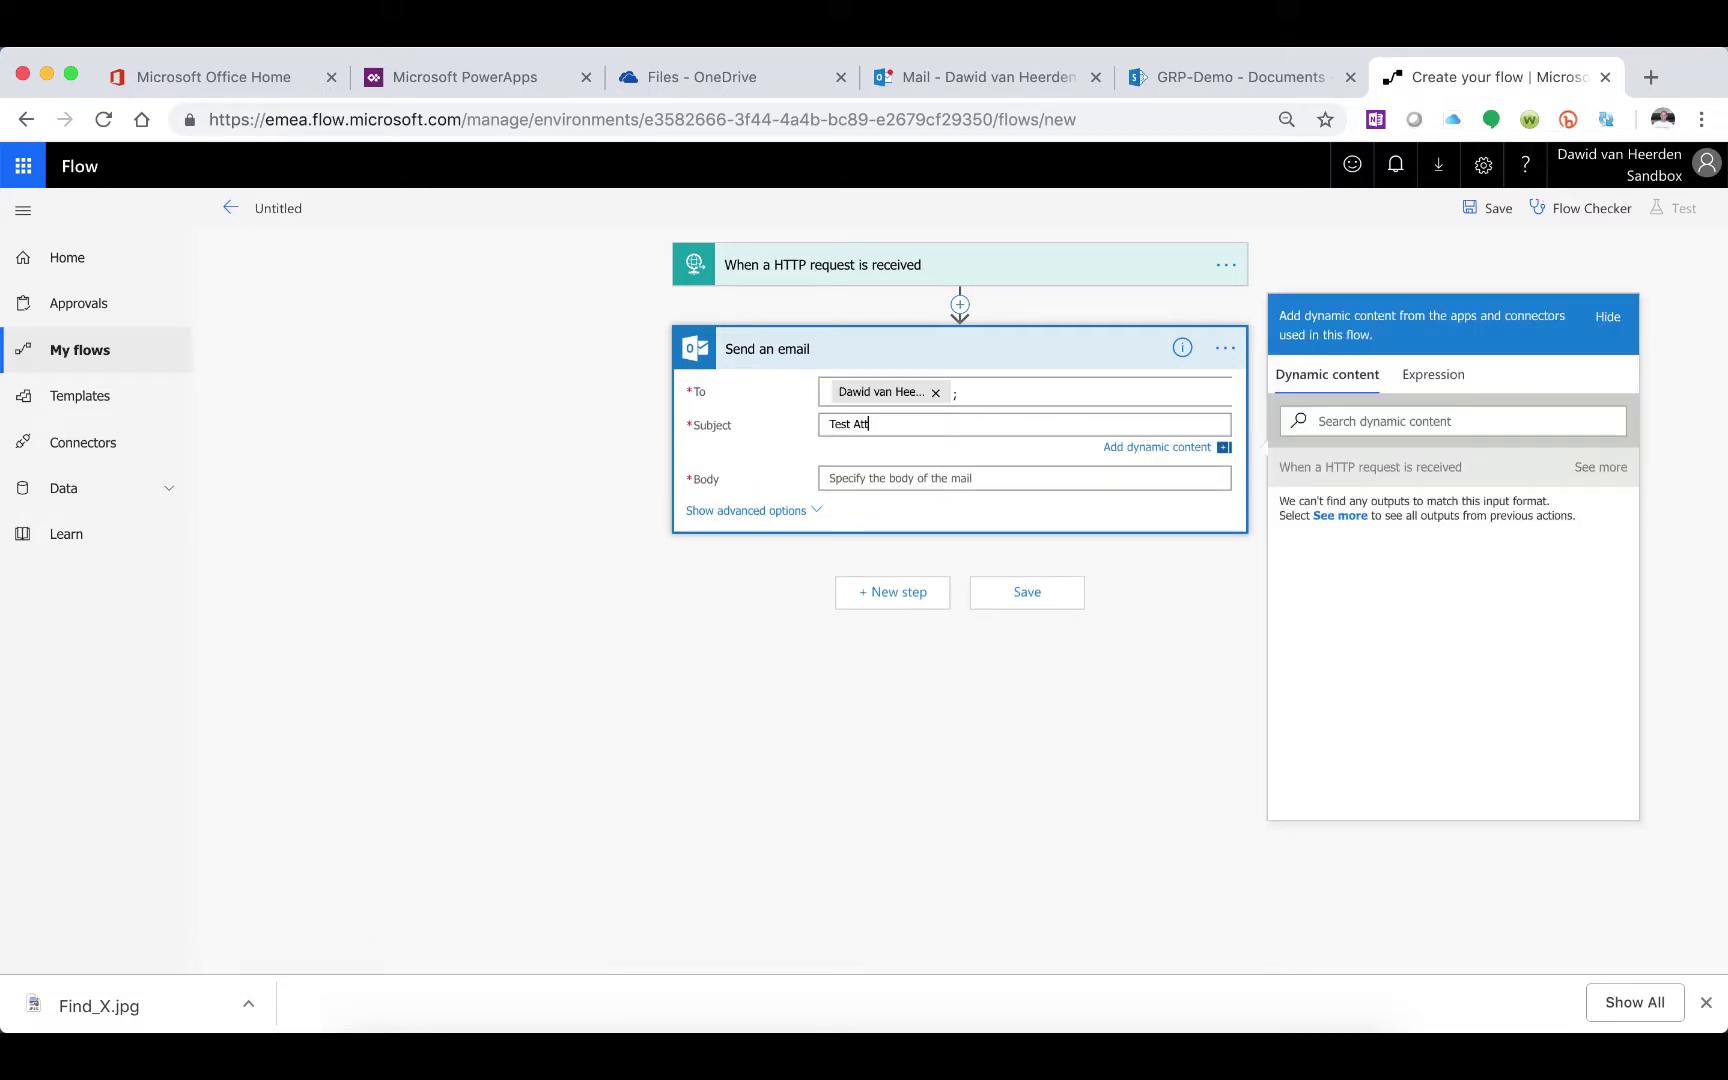
type("achment")
left_click(896, 478)
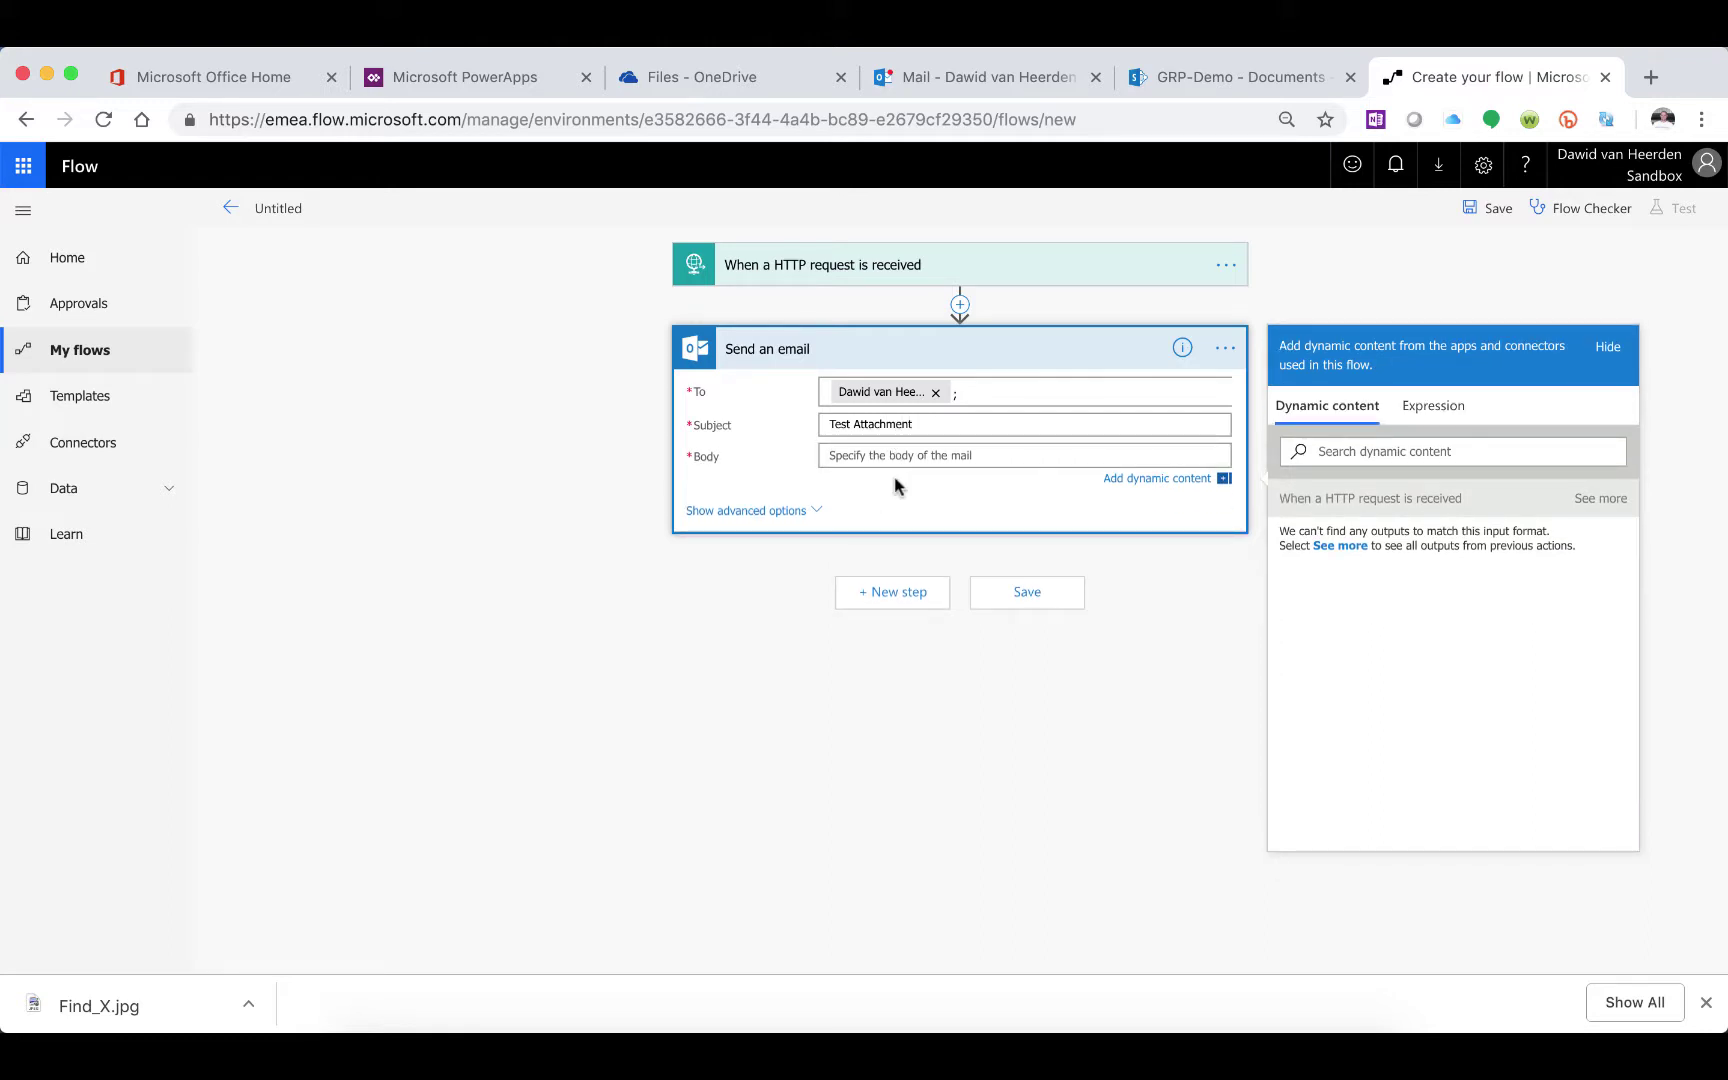
type("Test from HTTP")
Show the email's advanced options and check the Find_X image in the tmp folder
left_click(770, 512)
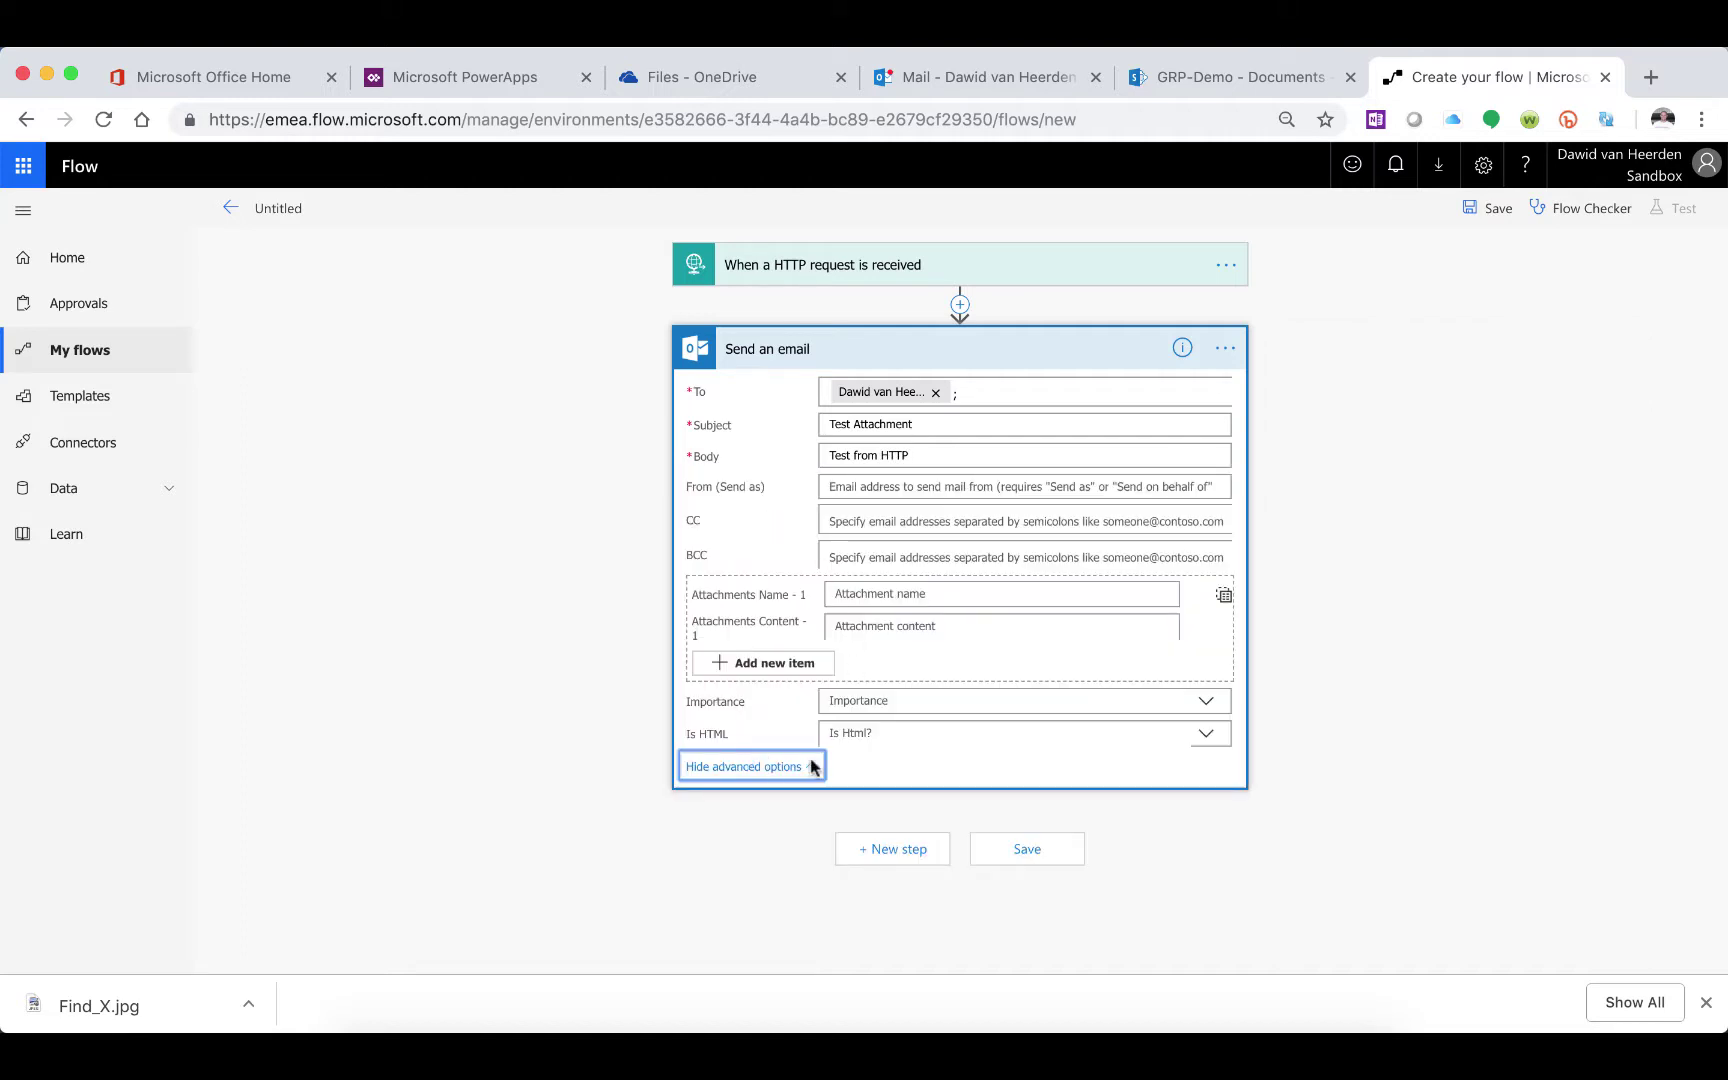
left_click(922, 595)
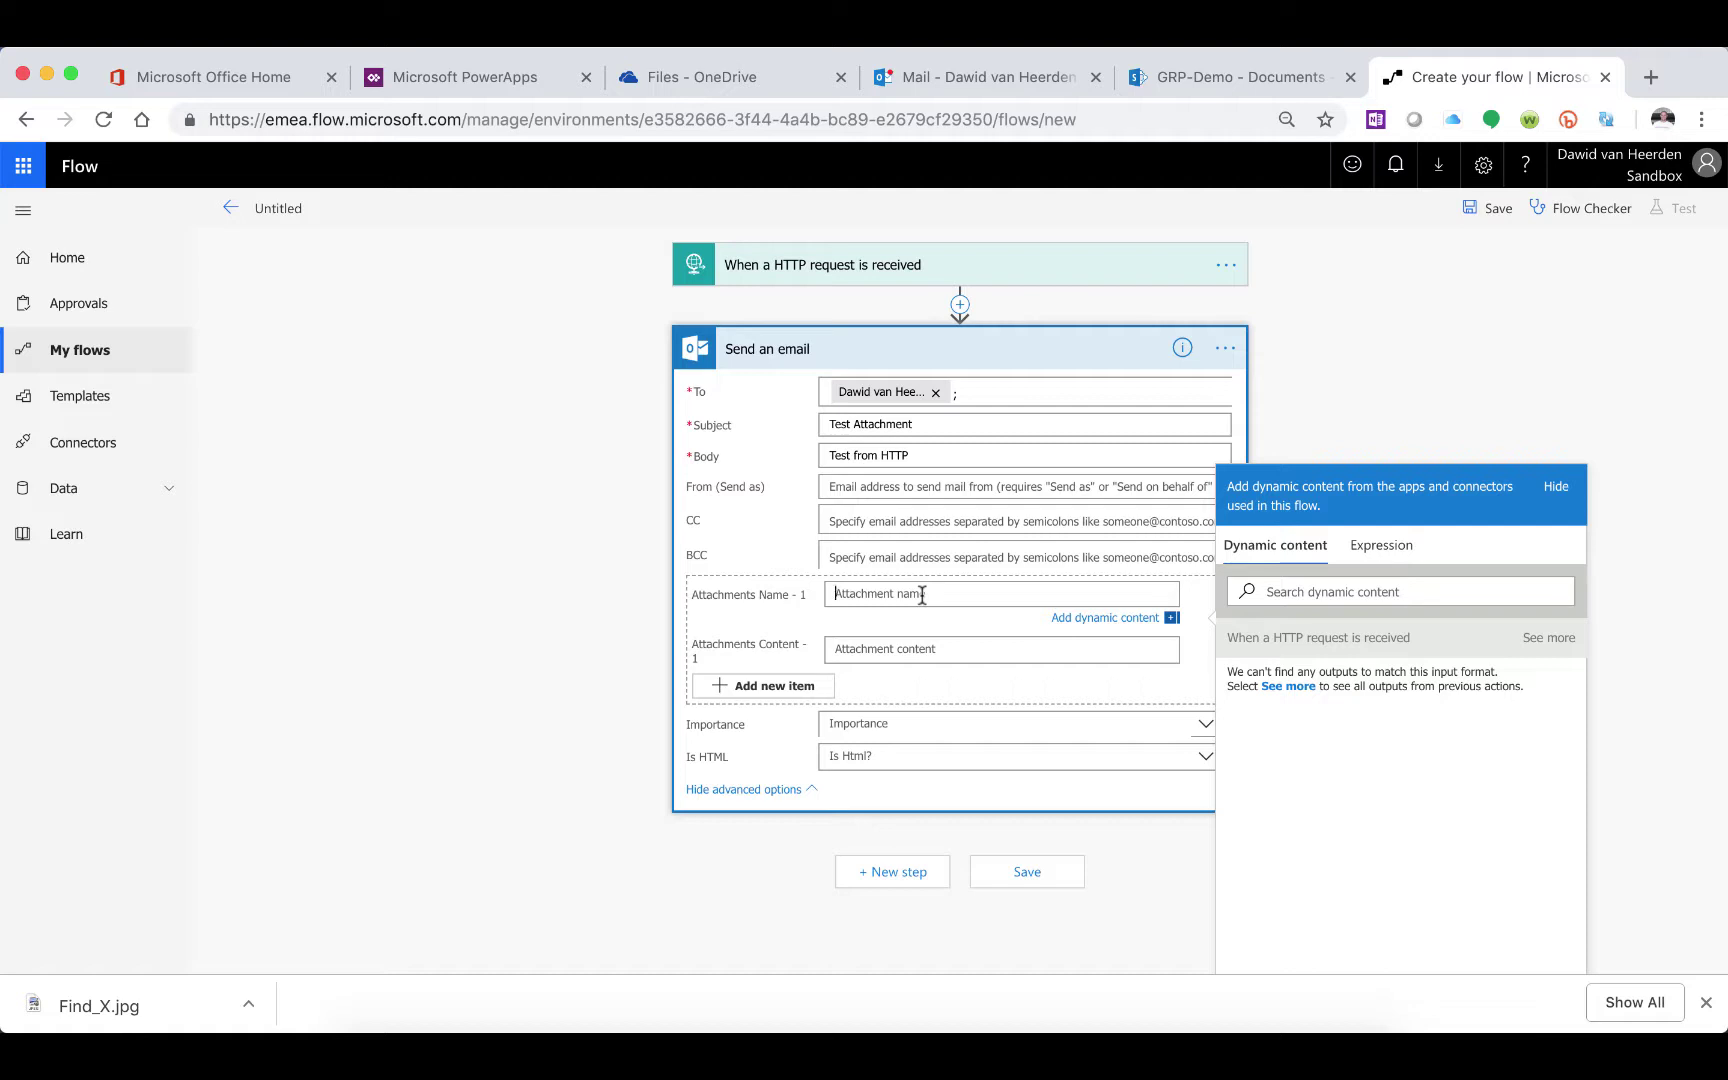
left_click(421, 1058)
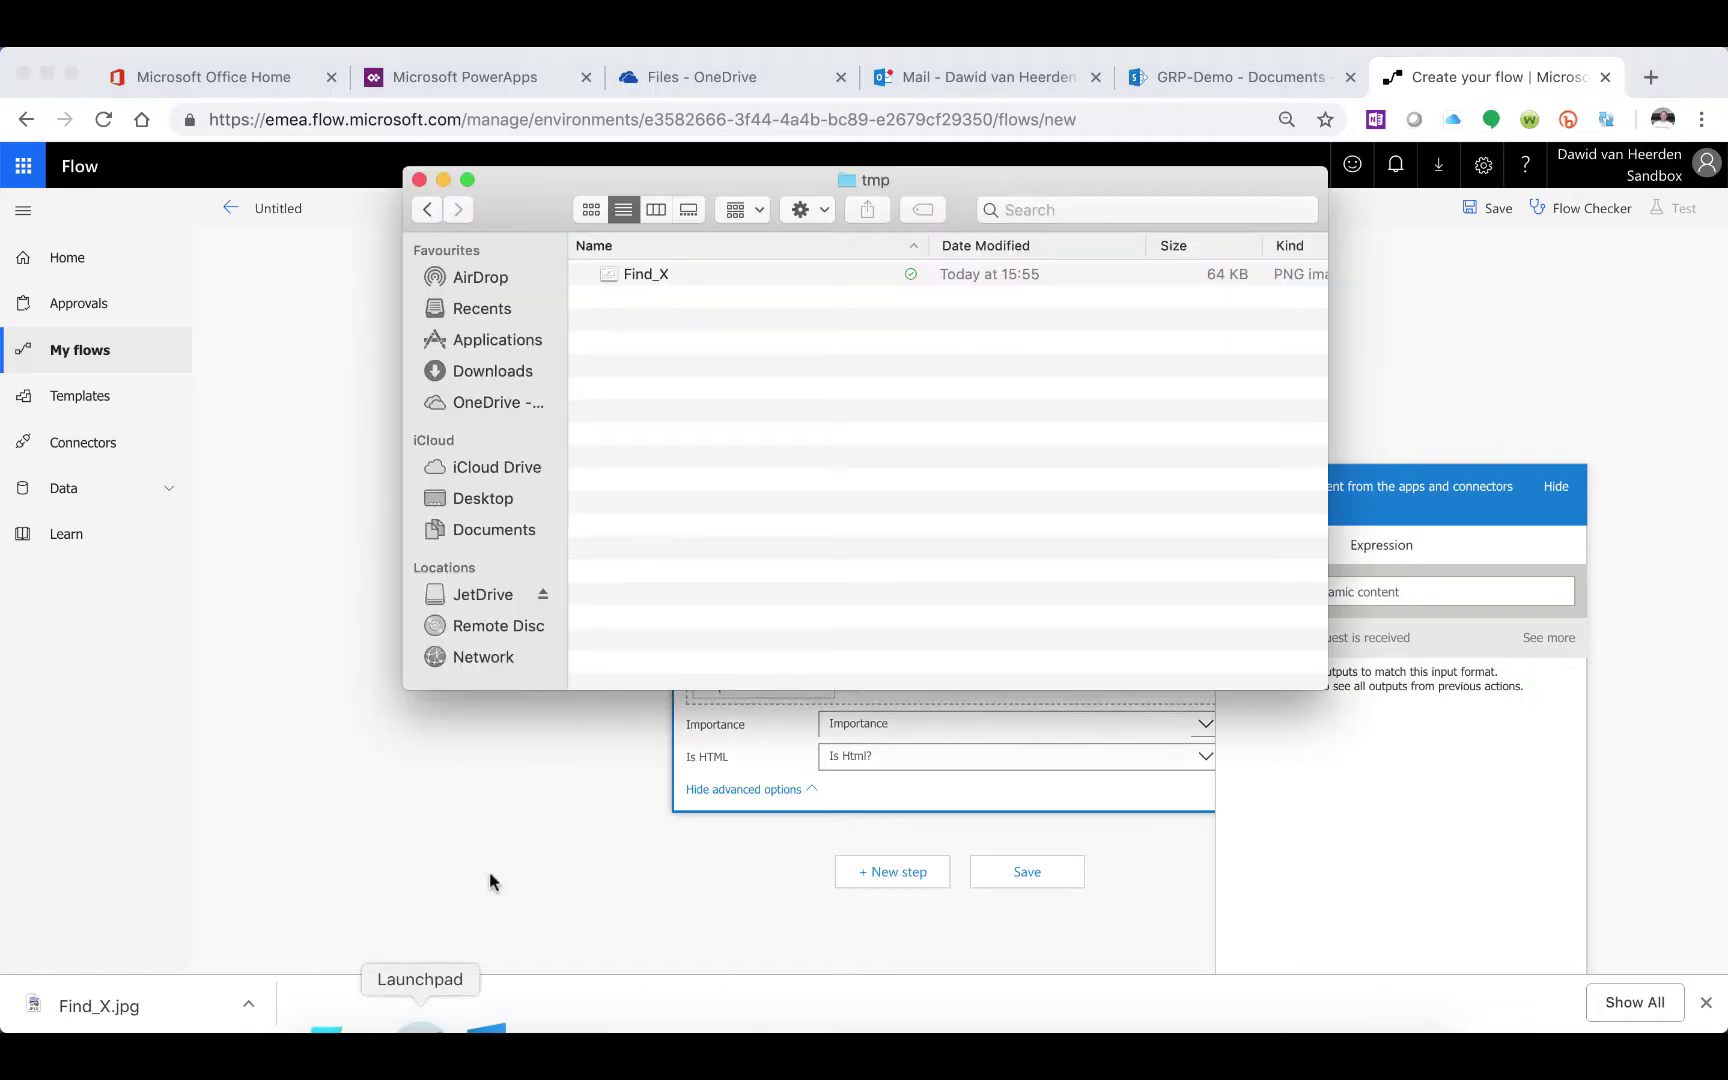
left_click(627, 278)
left_click(443, 179)
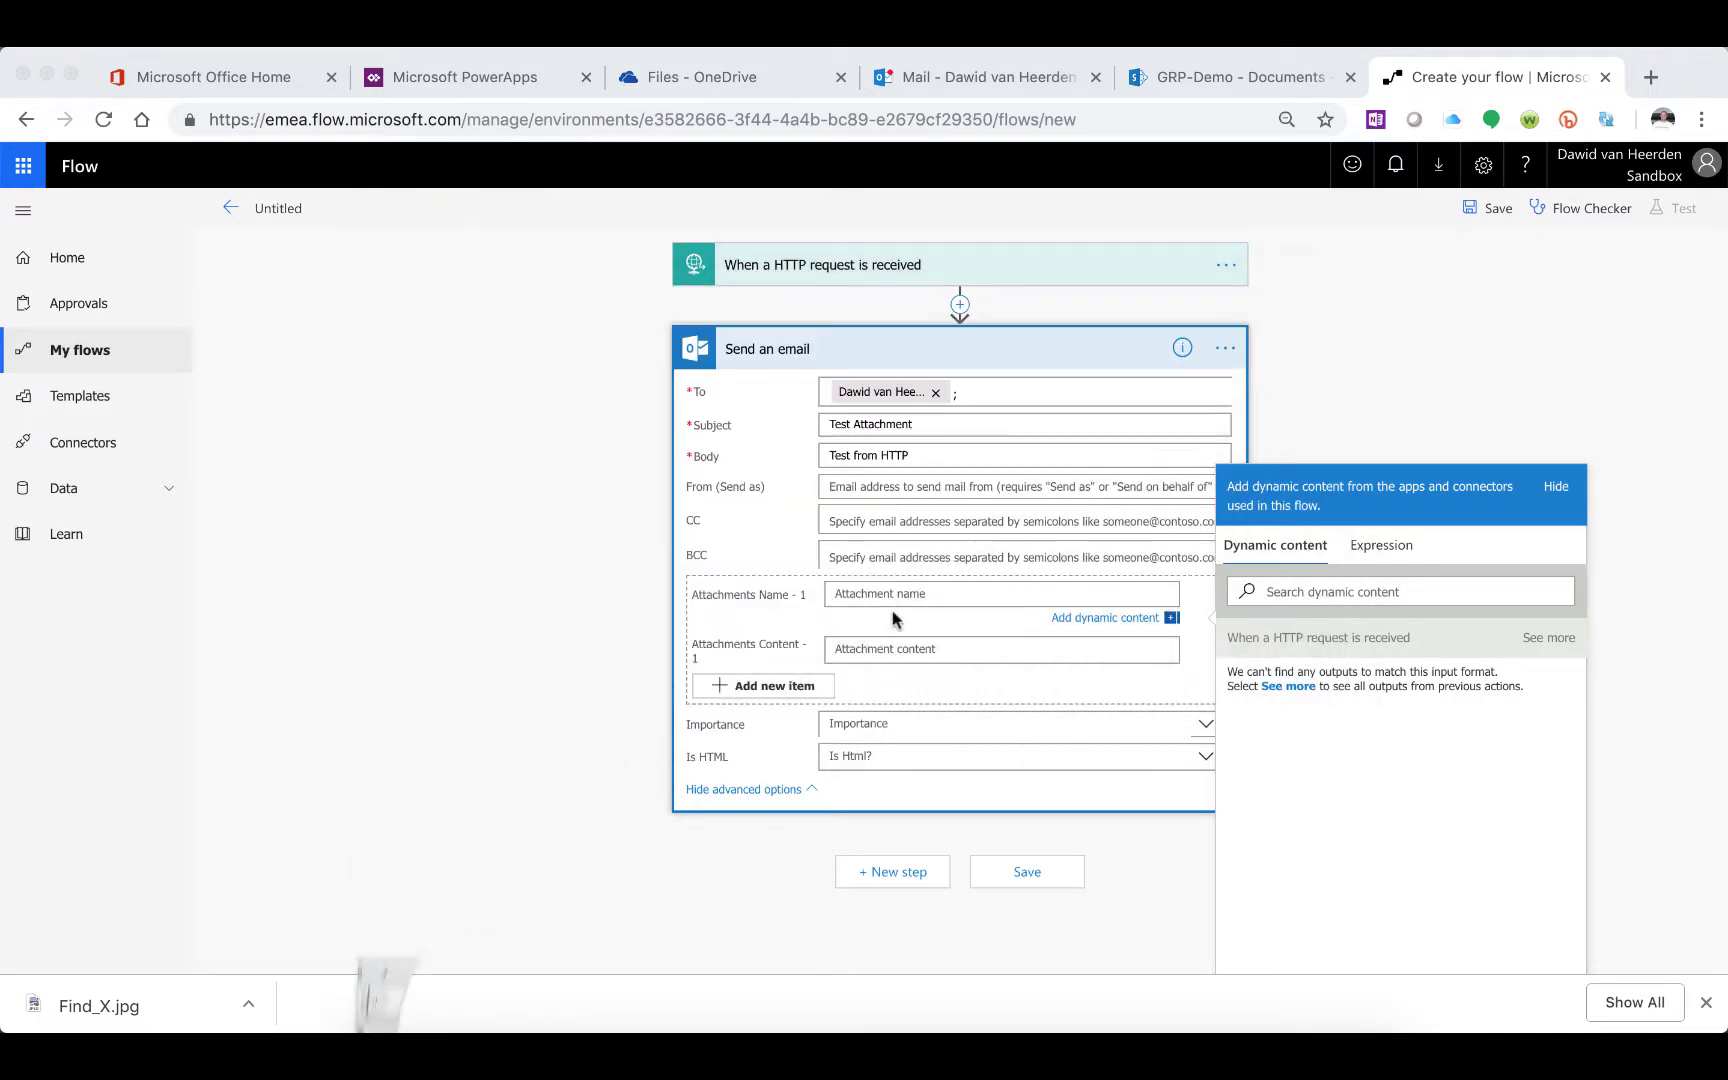
Name the email attachment 'test.png'
left_click(893, 593)
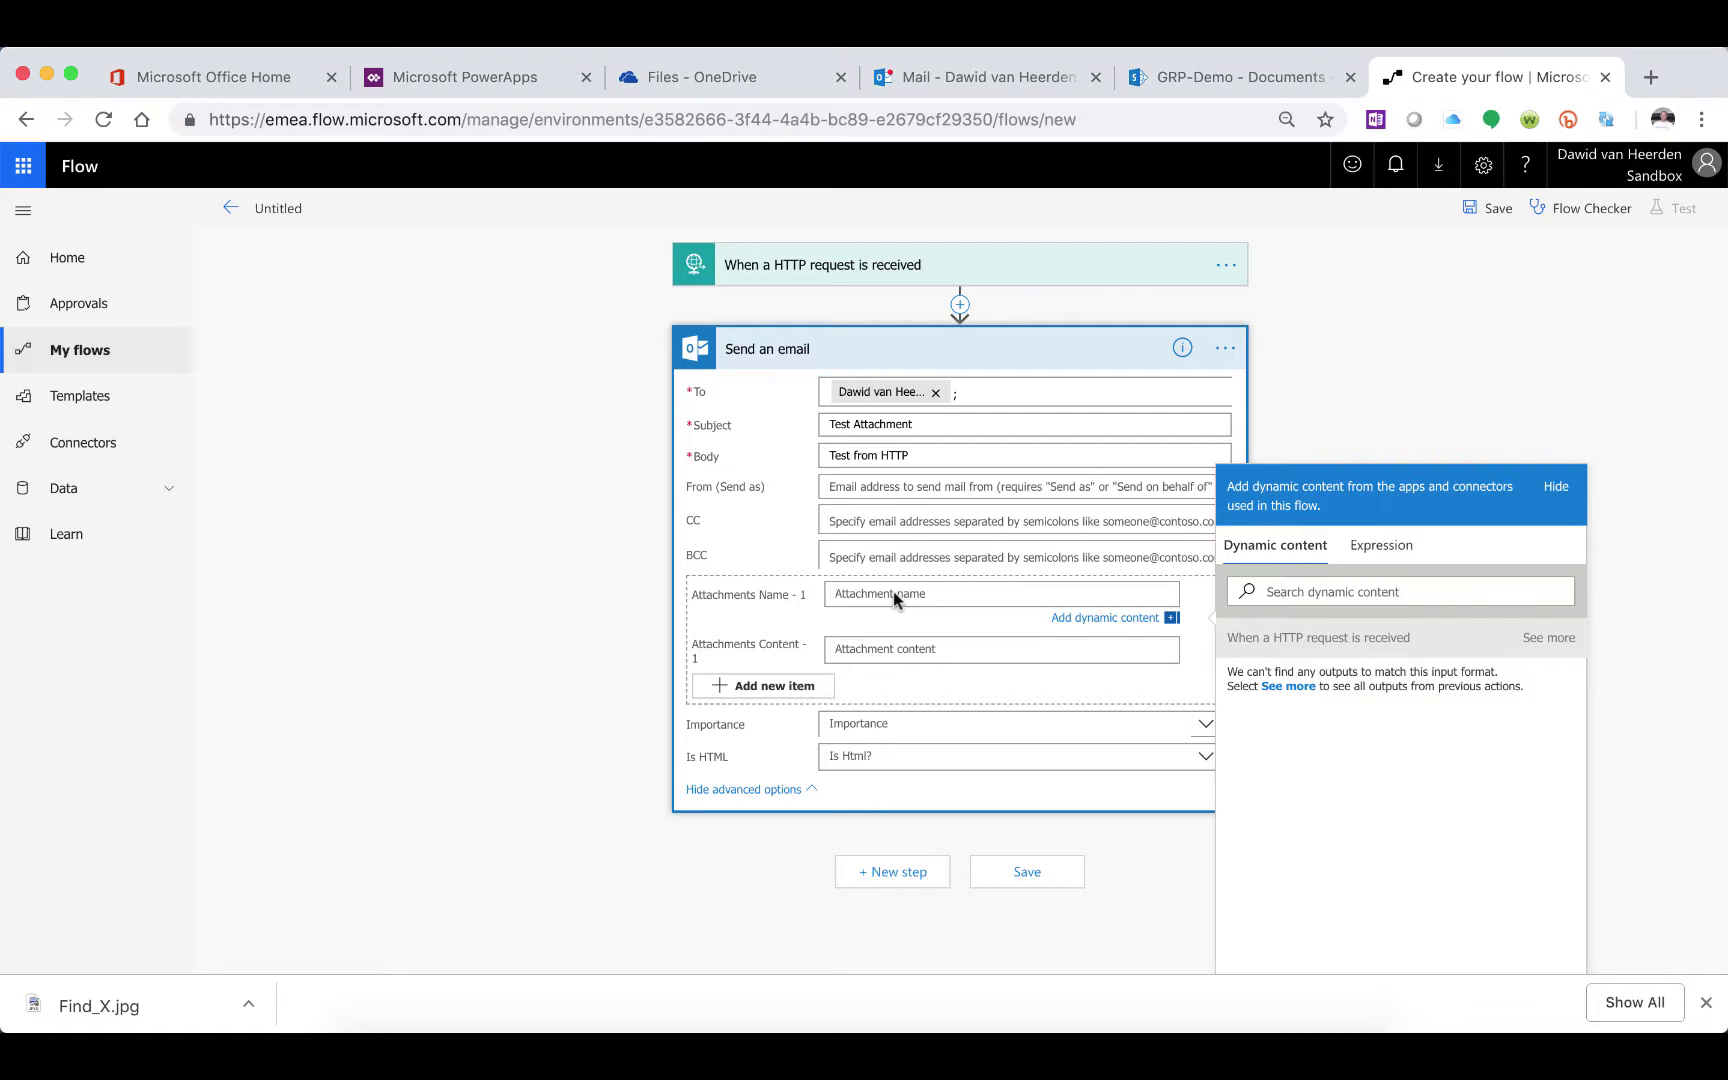
type("test.png")
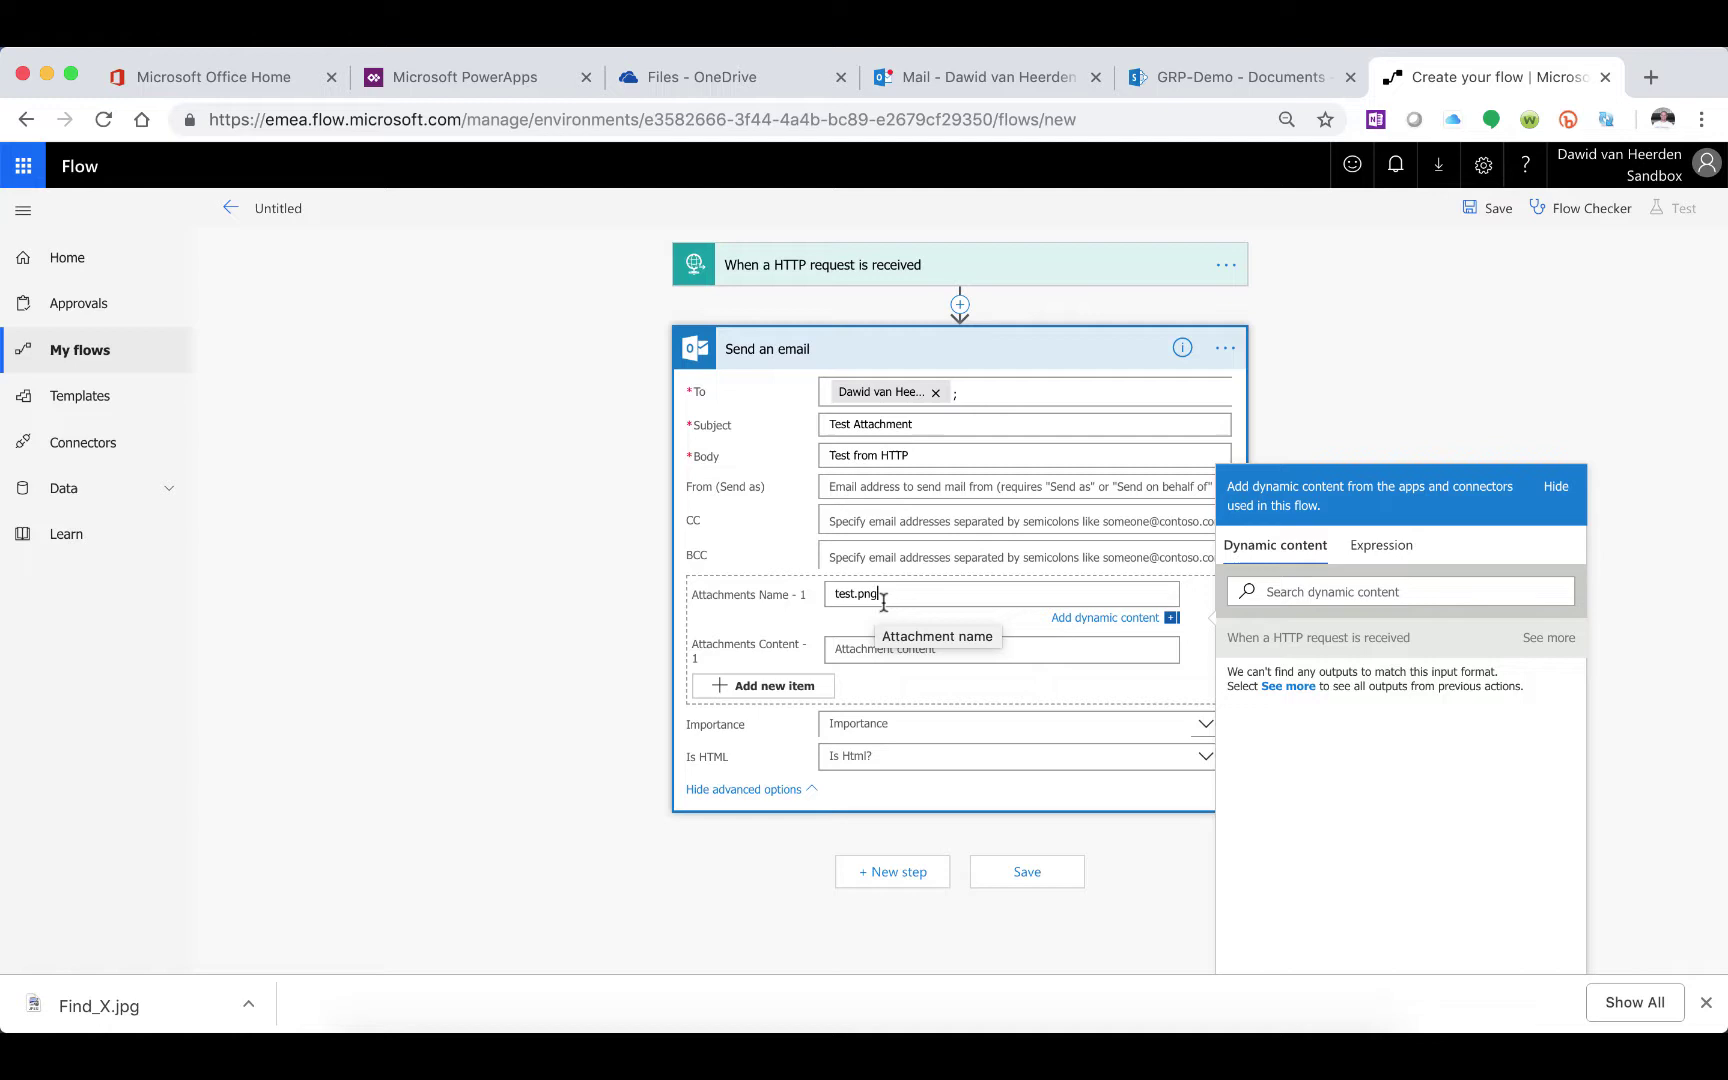
left_click(866, 648)
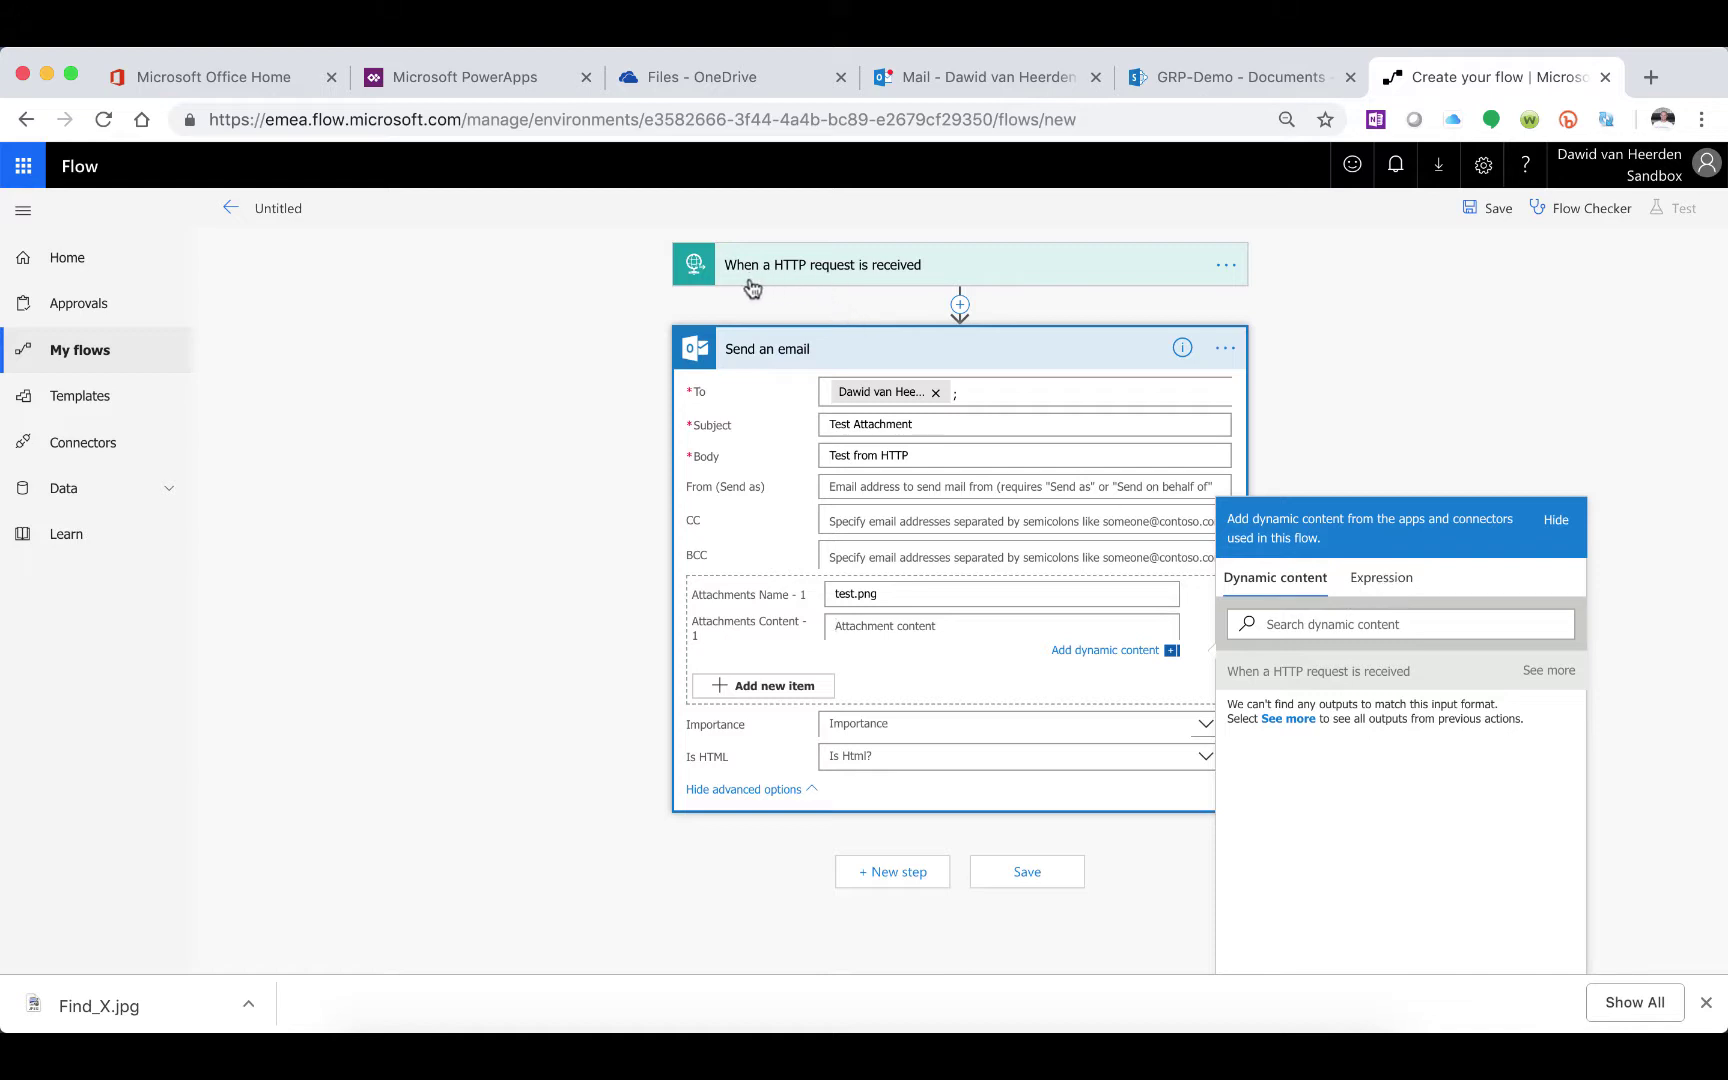
Fill Attachments Content with the expression triggerMultipartBody(0)['$content']
left_click(1385, 581)
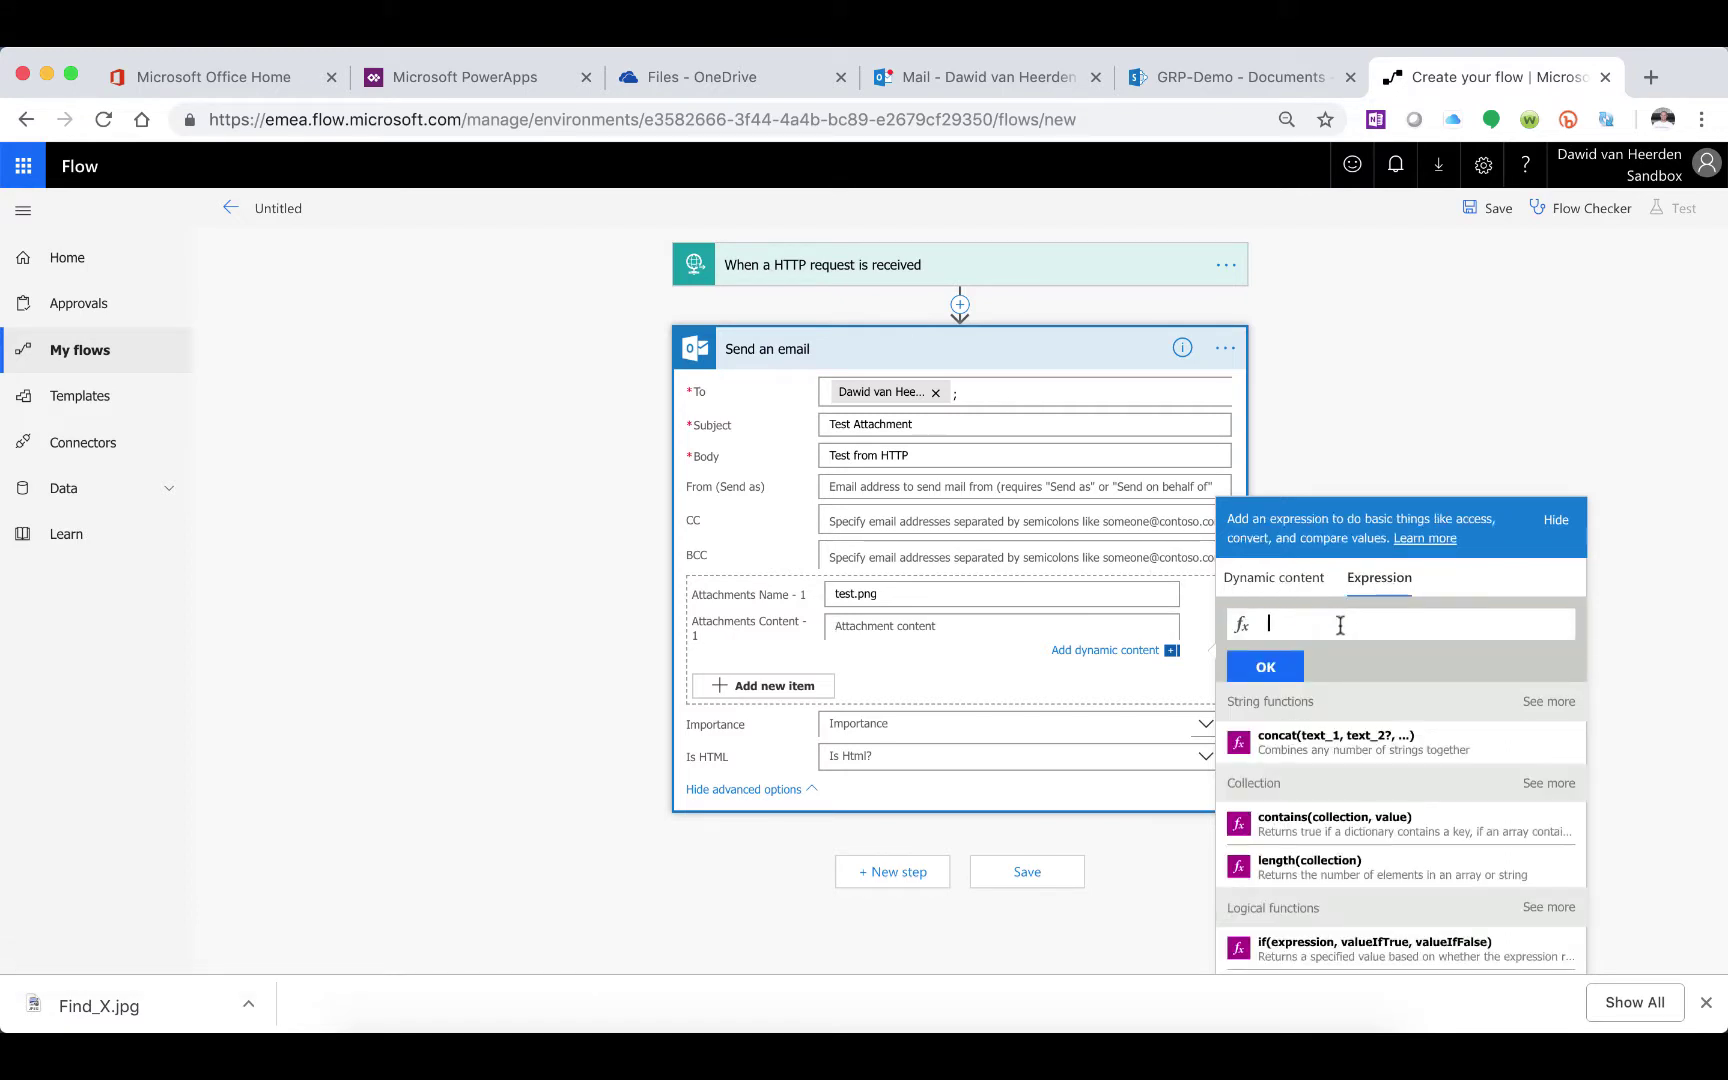
type("trigger")
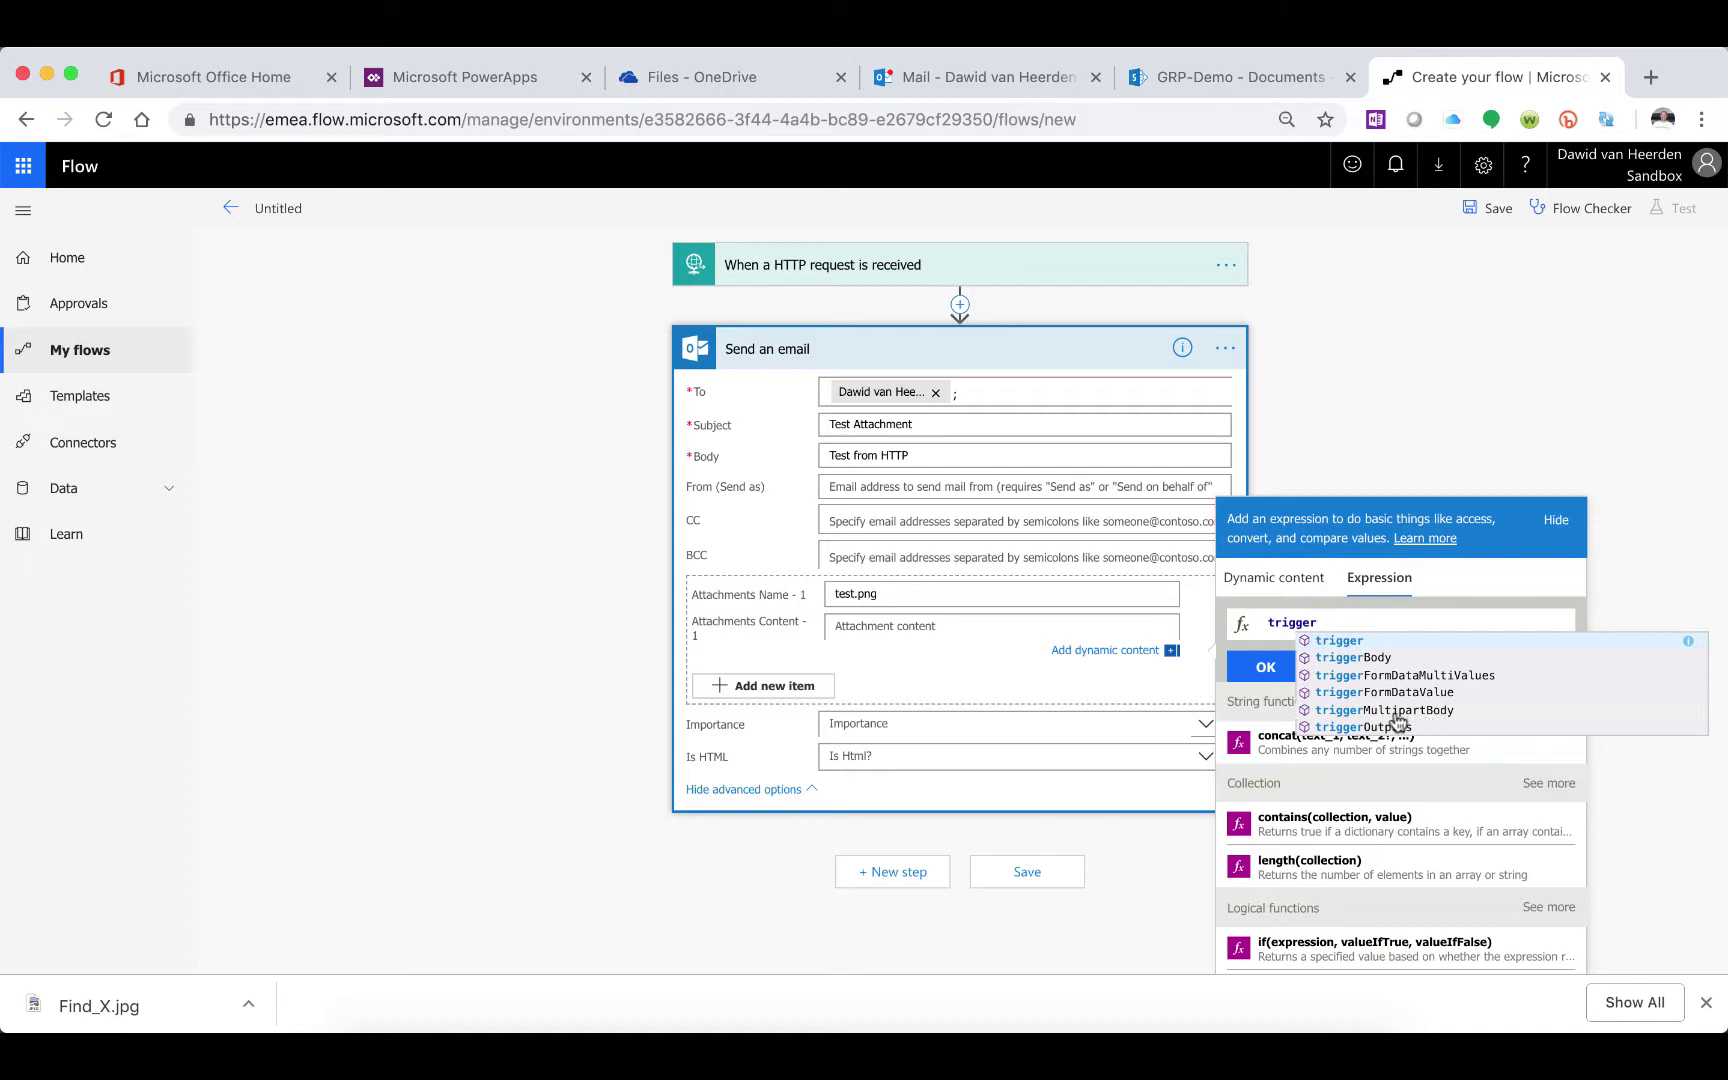
left_click(1412, 711)
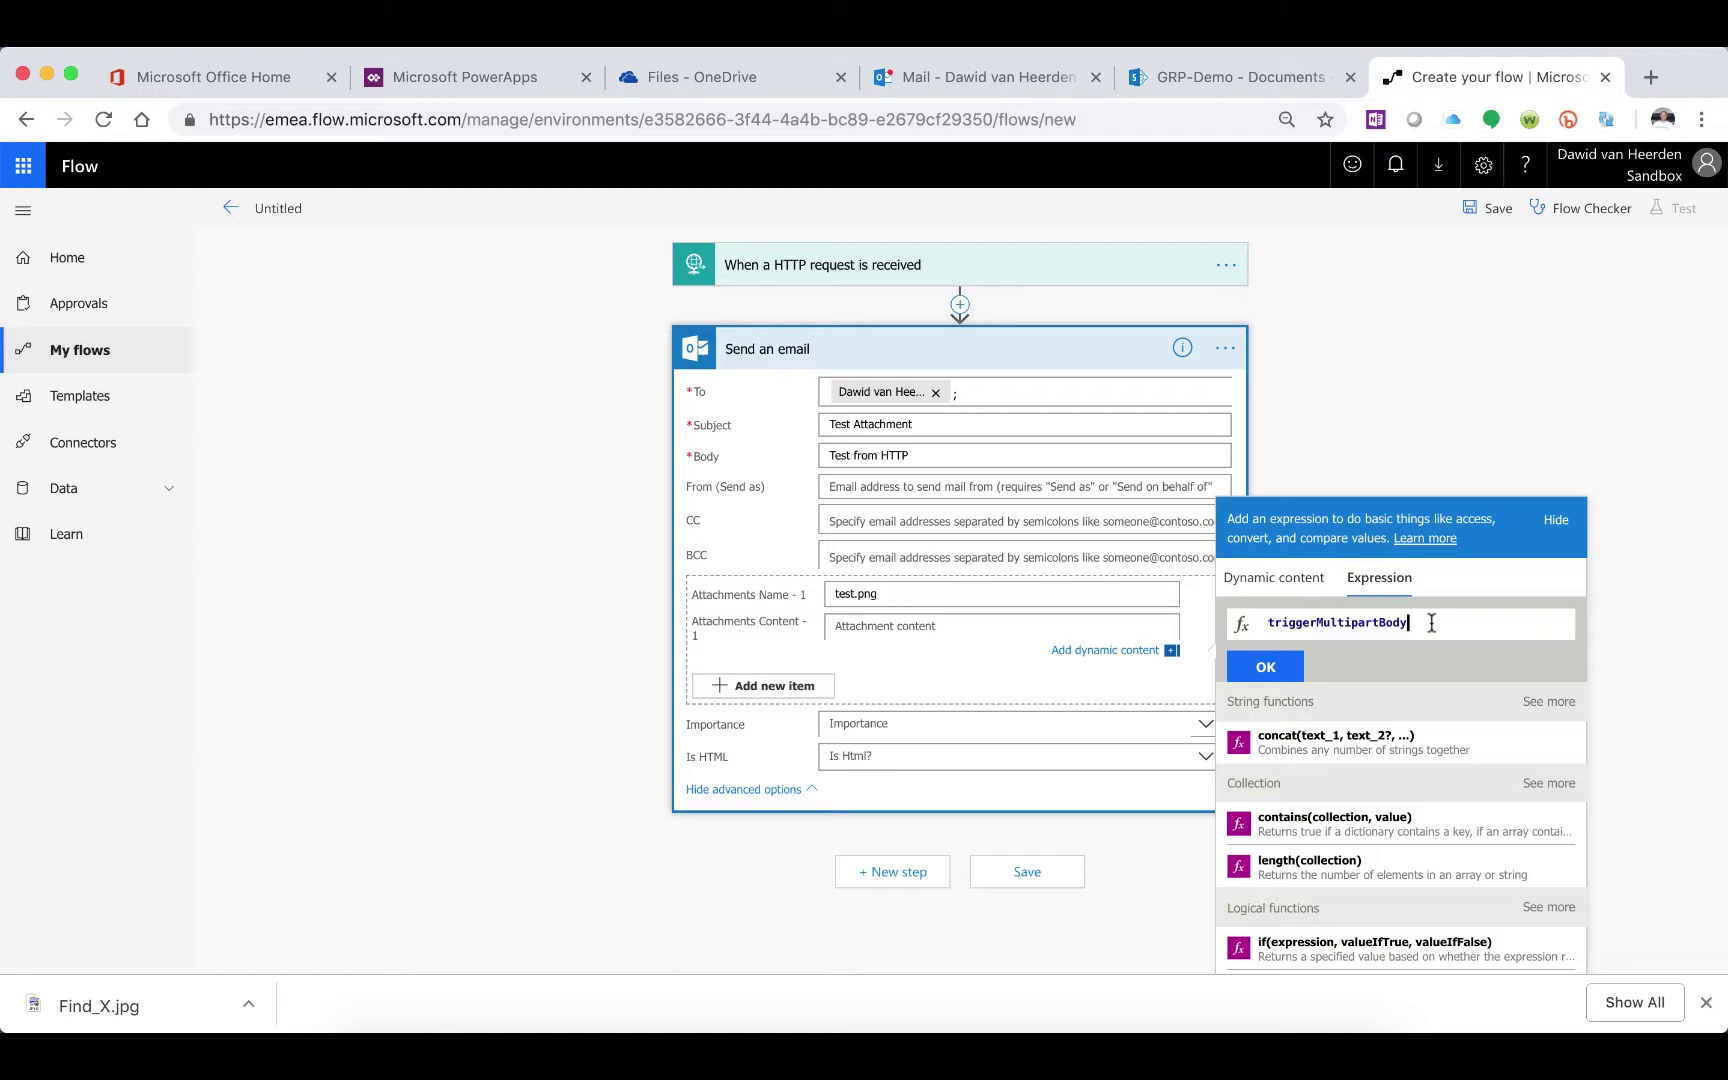
type("(0")
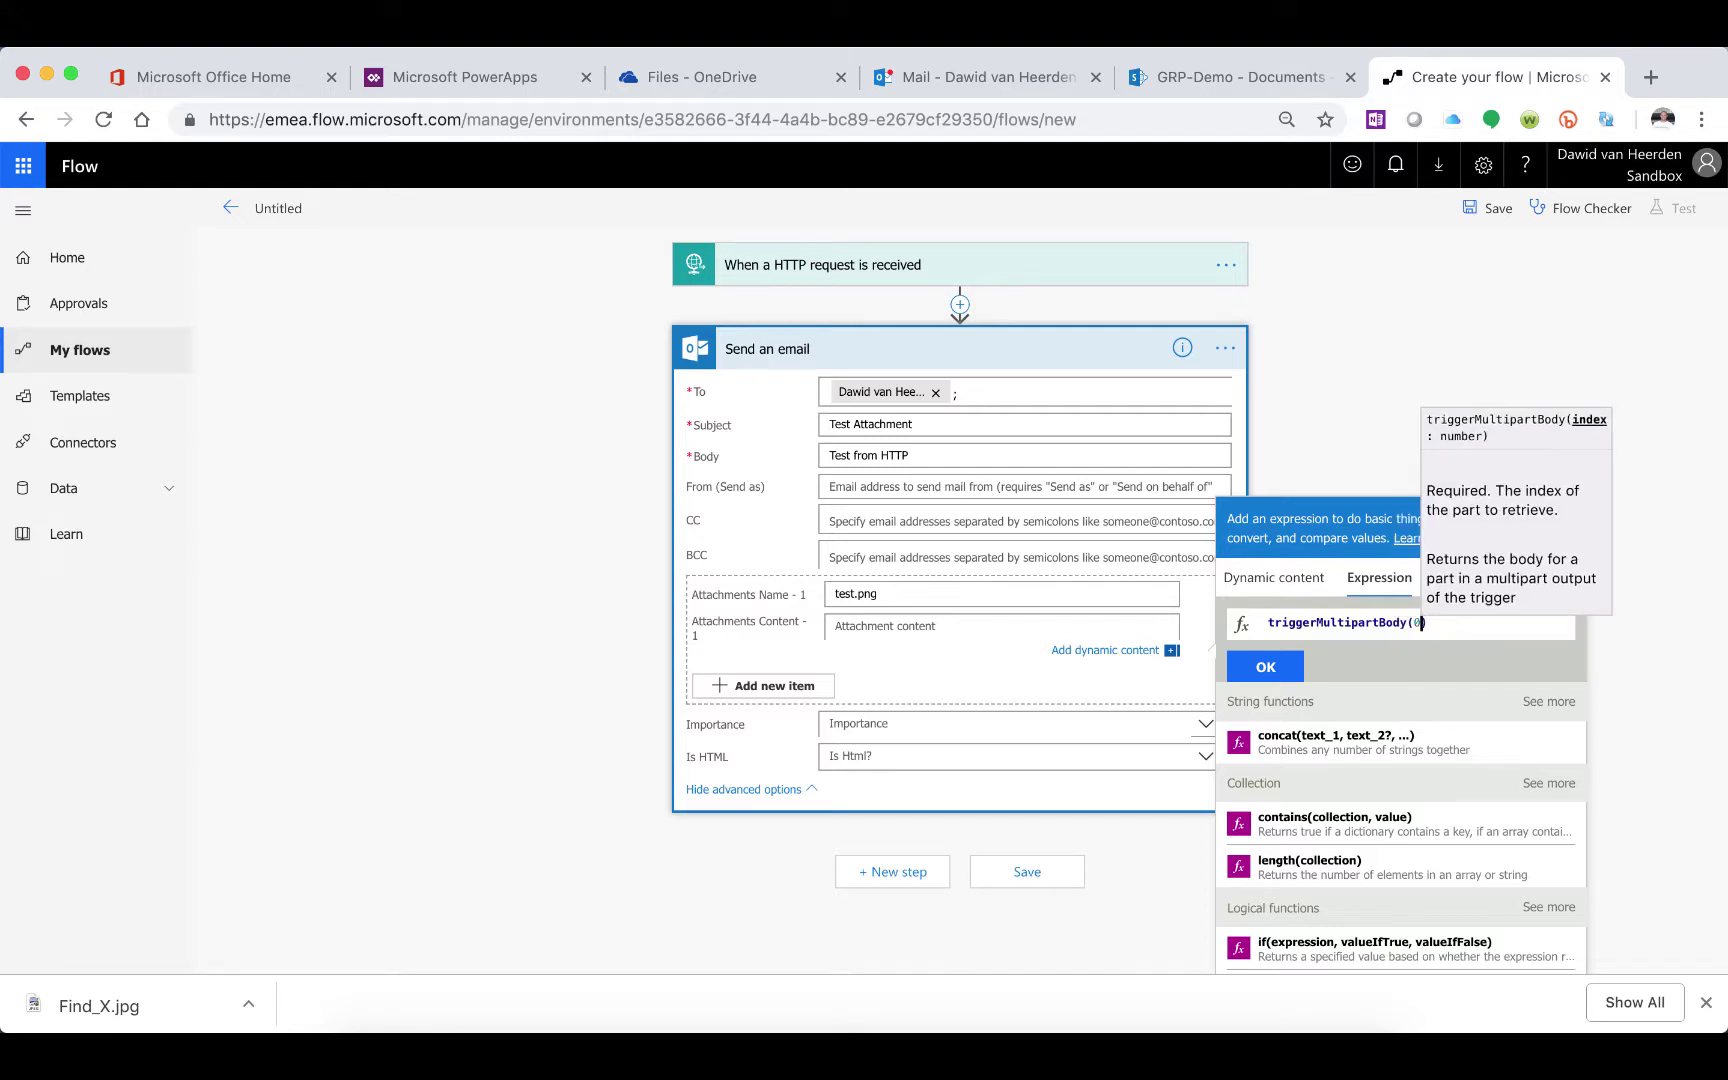
left_click(1467, 631)
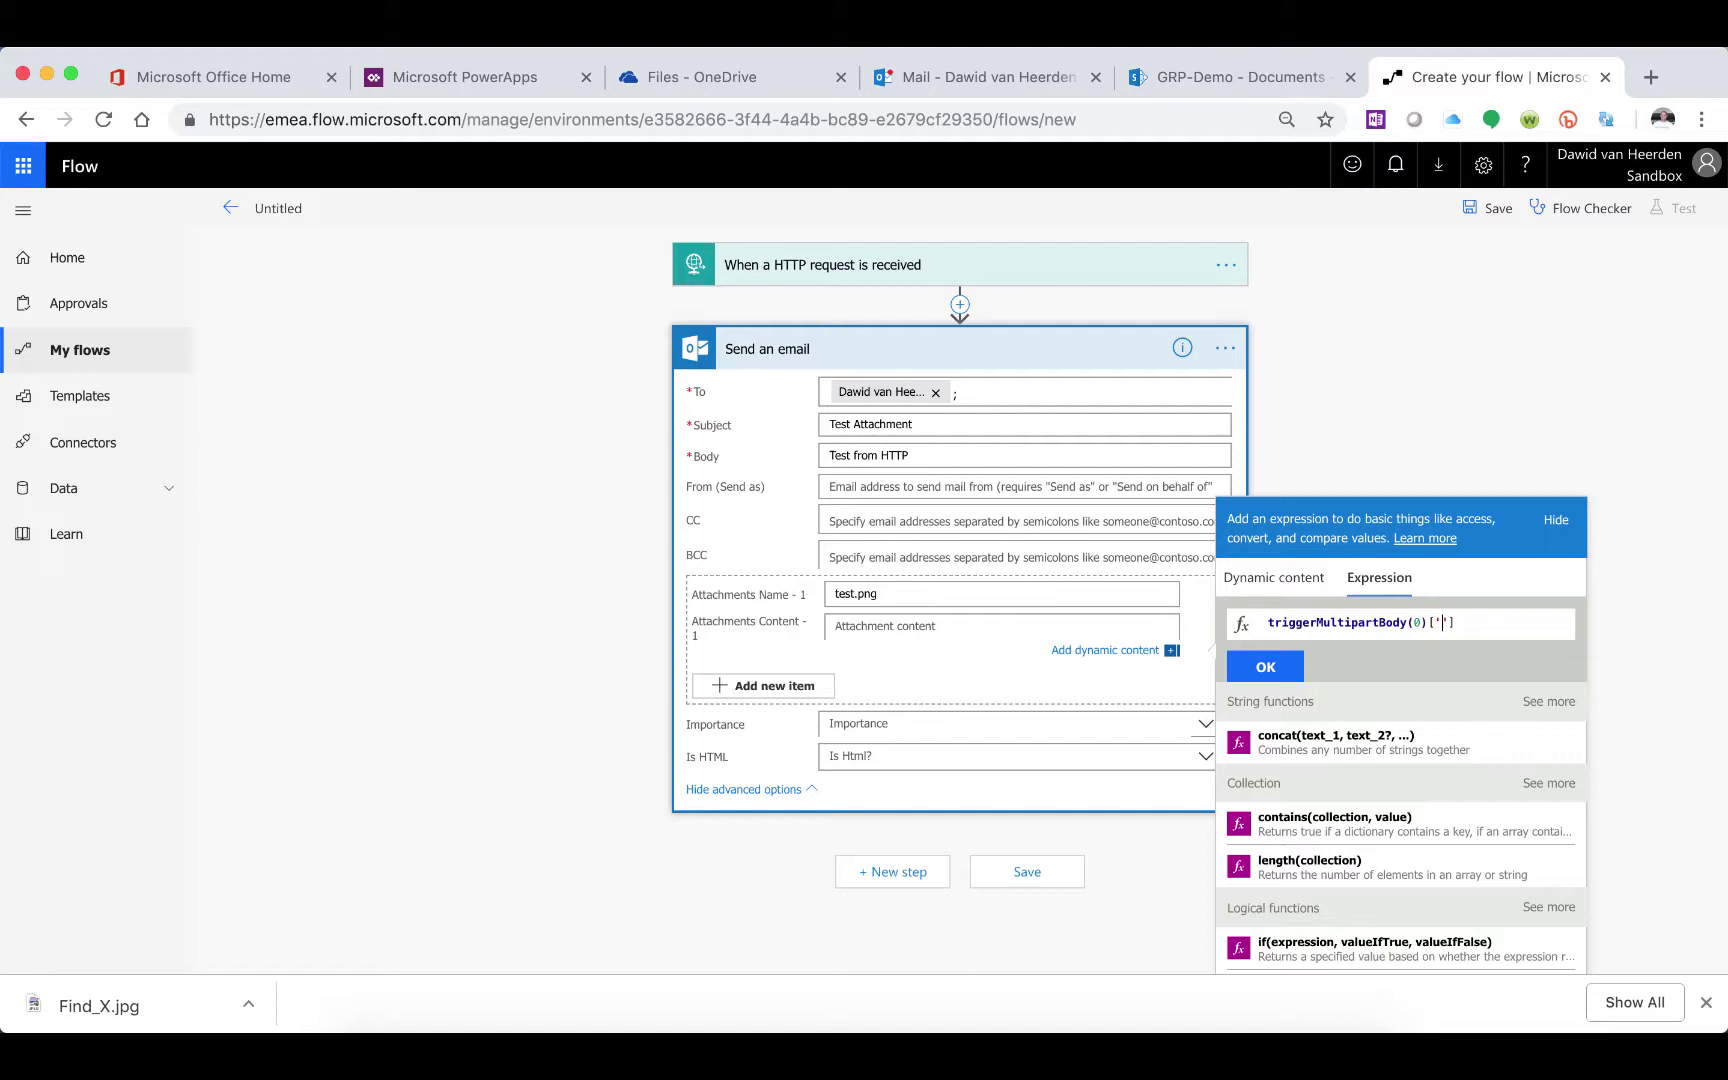
type("['$content")
left_click(1265, 667)
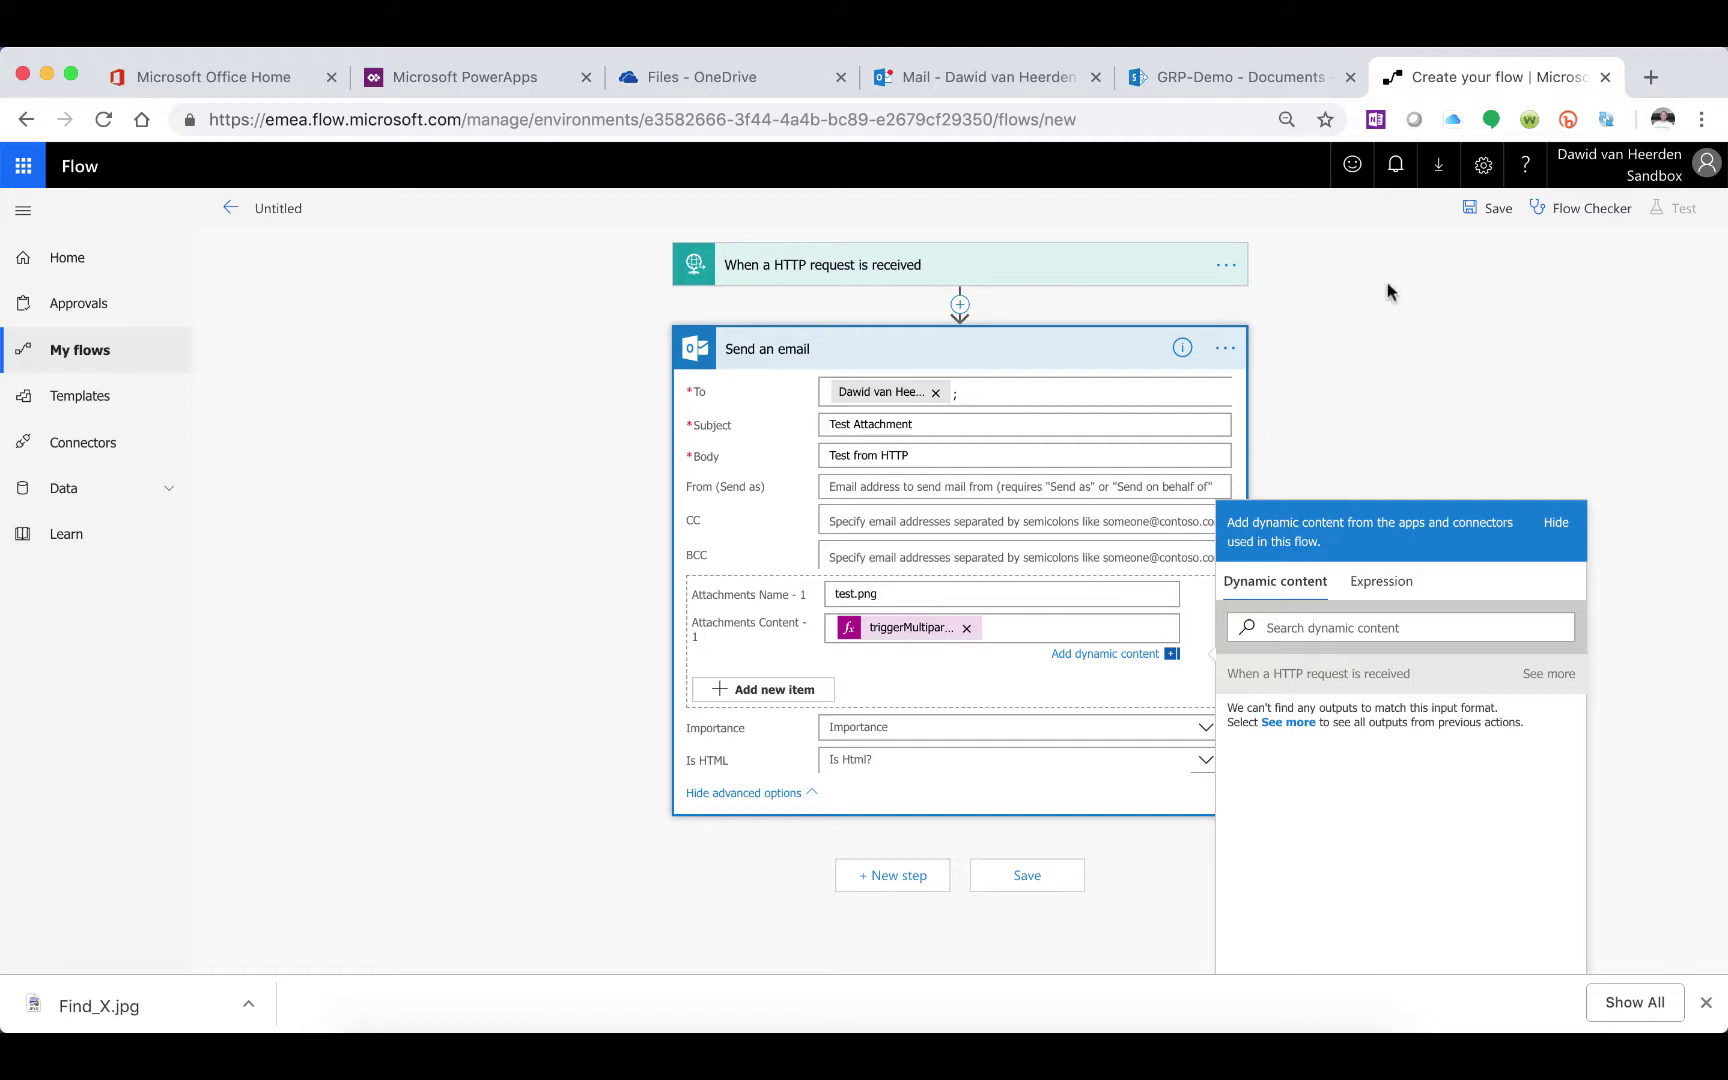
Save the flow, copy the trigger's HTTP POST URL, and bring up Postman
left_click(1492, 208)
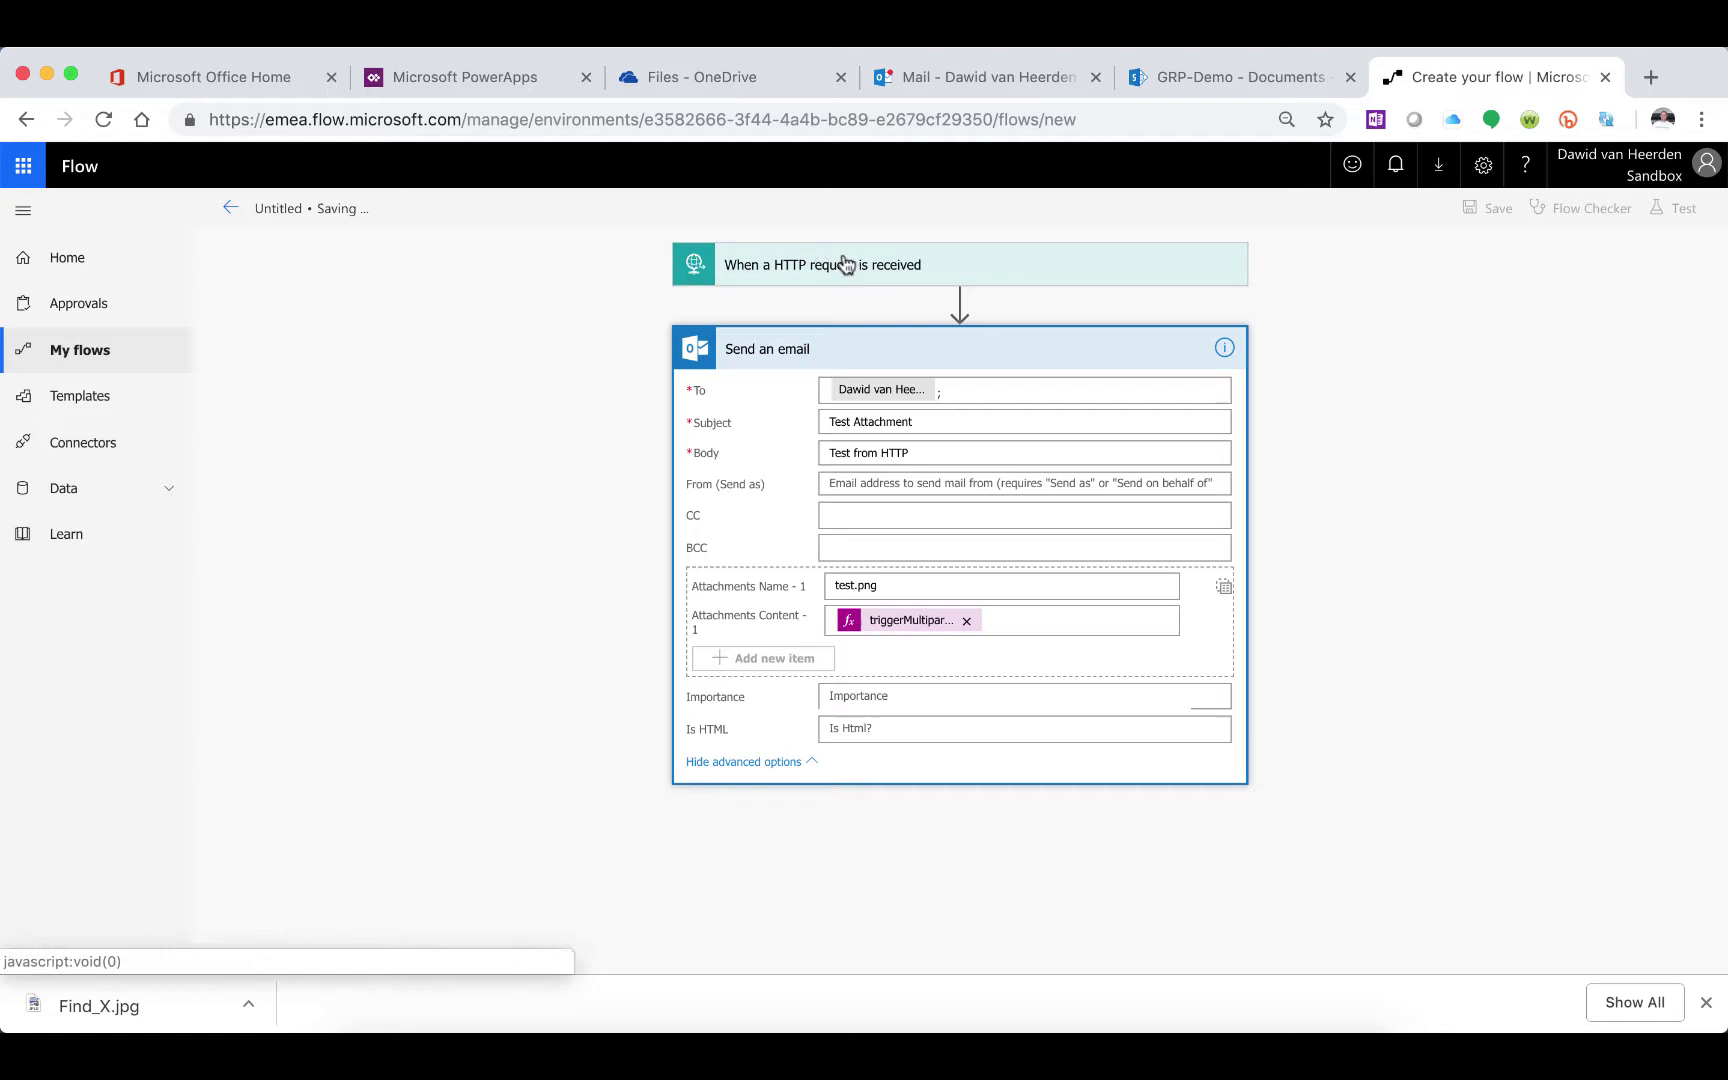
left_click(946, 278)
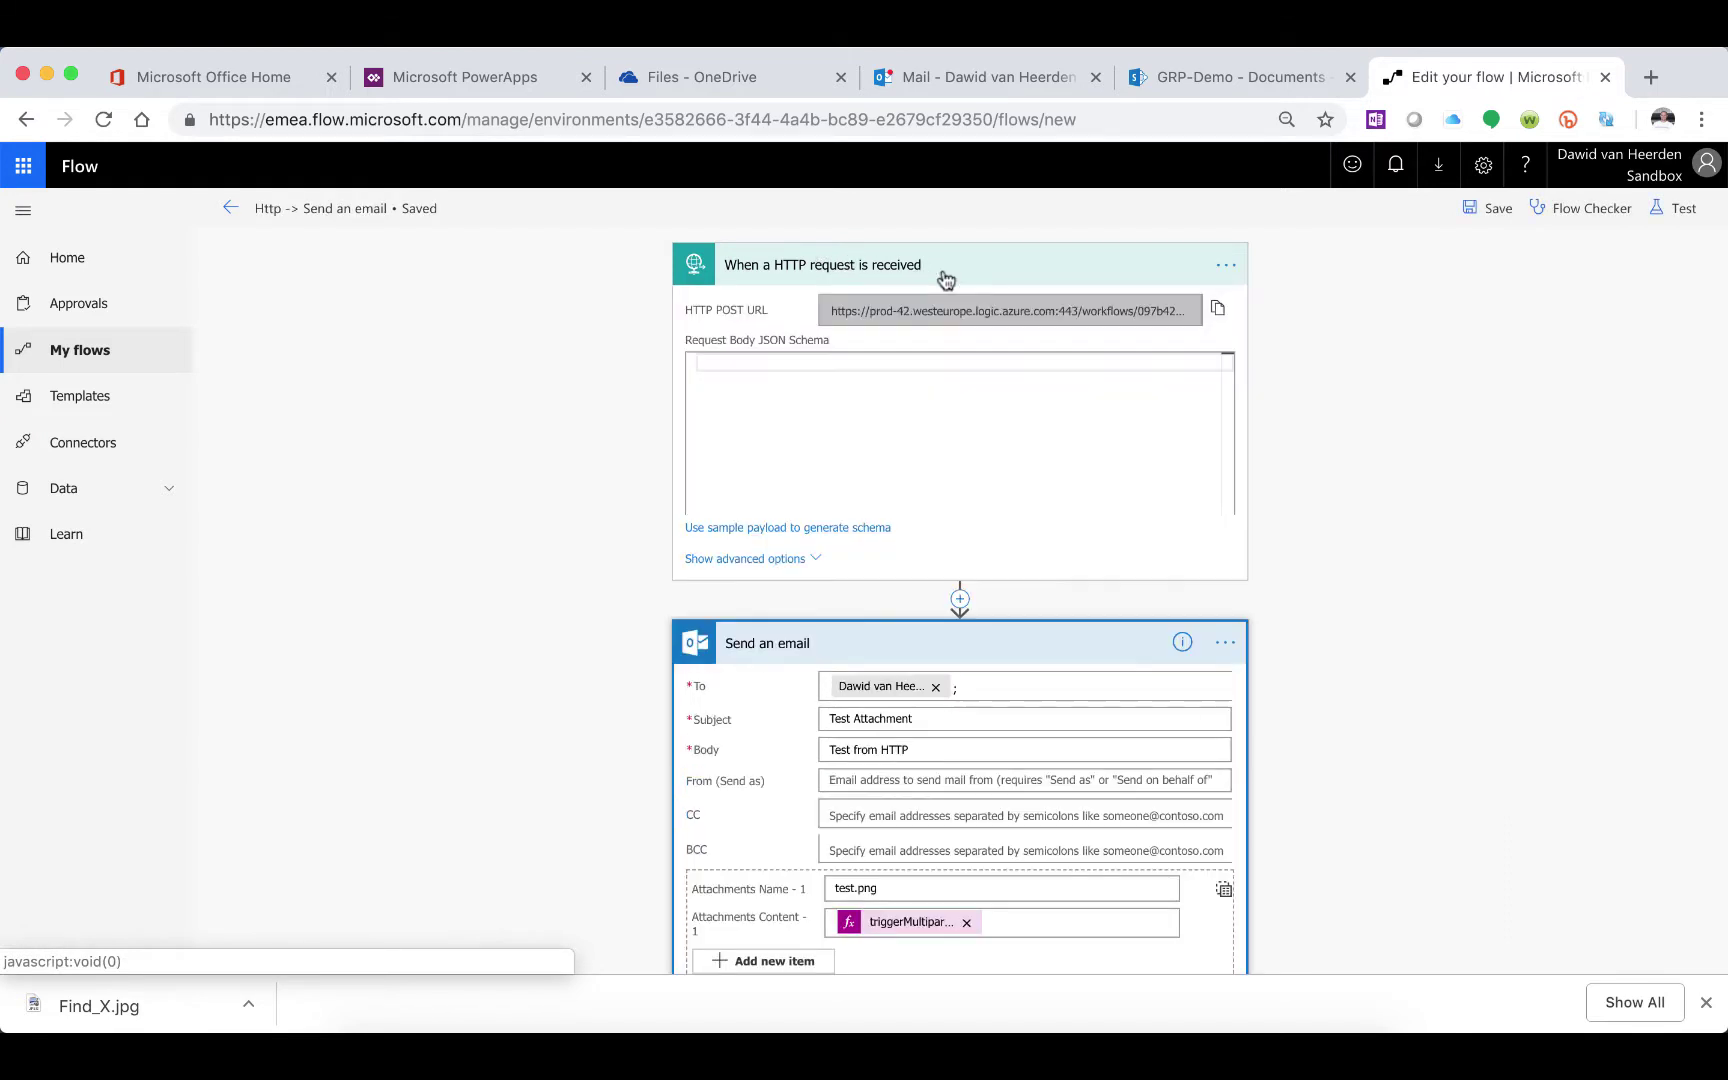
left_click(1218, 313)
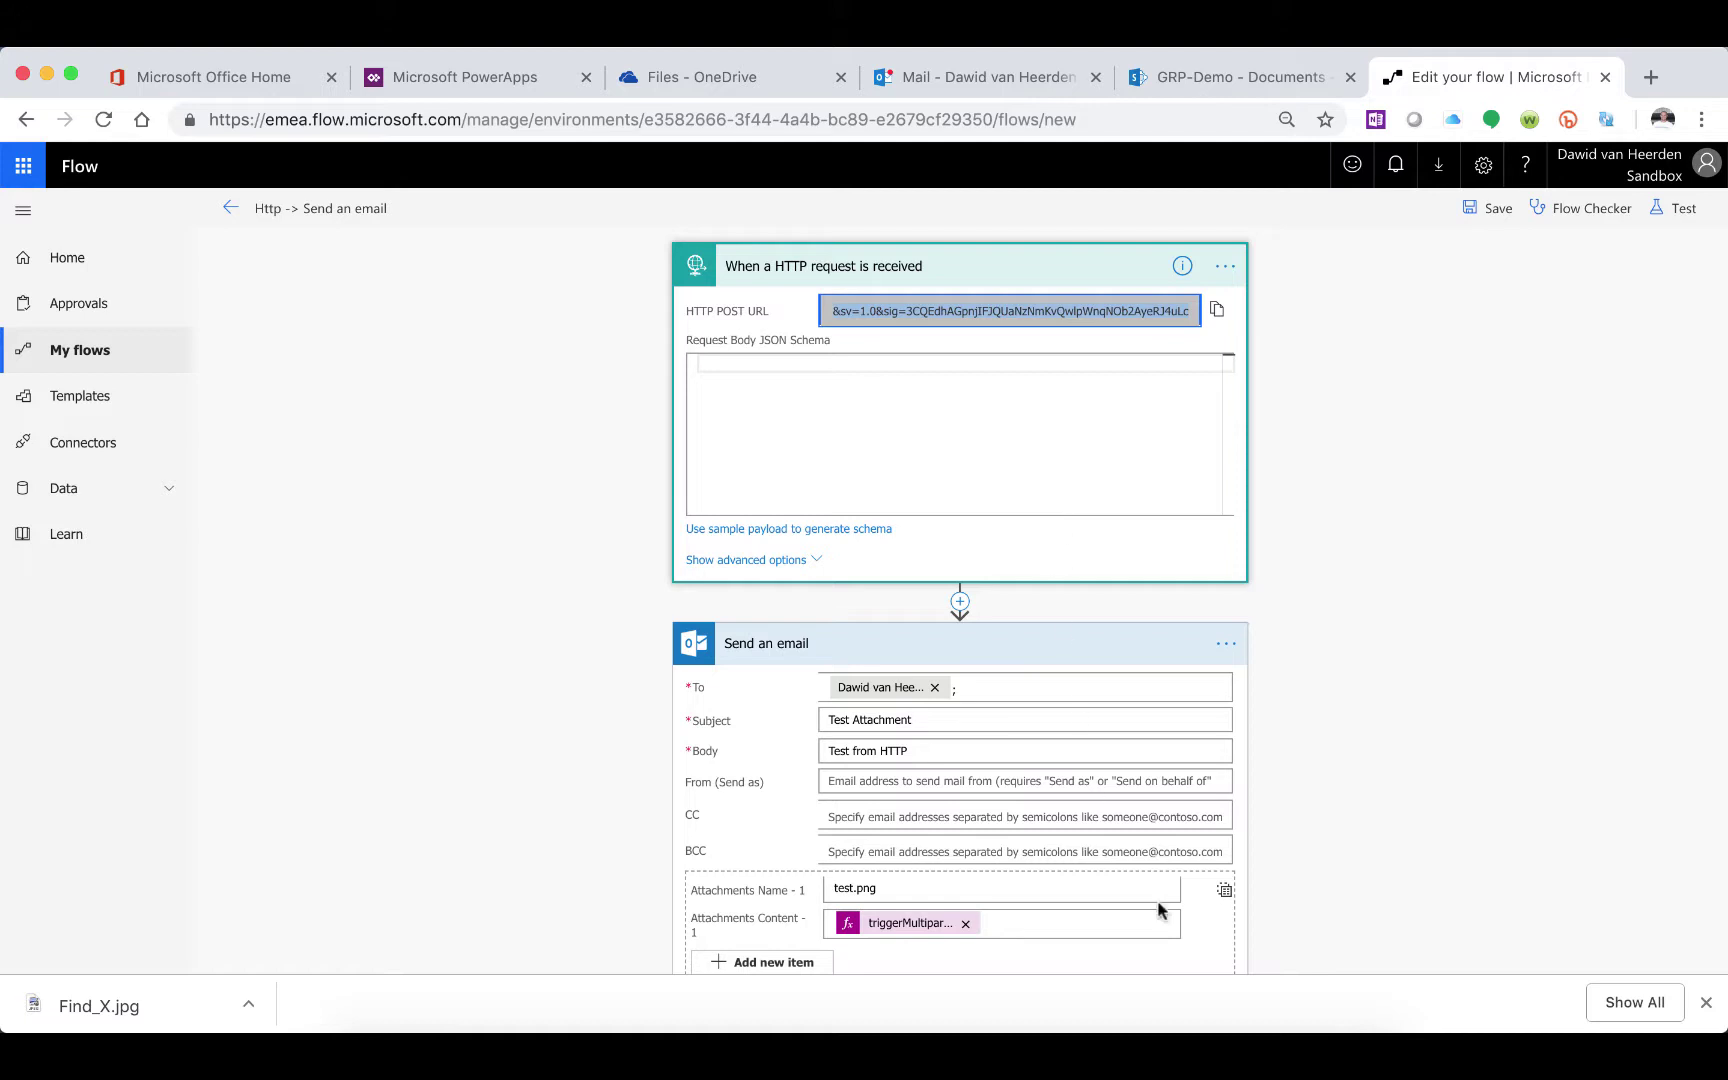
left_click(1195, 1022)
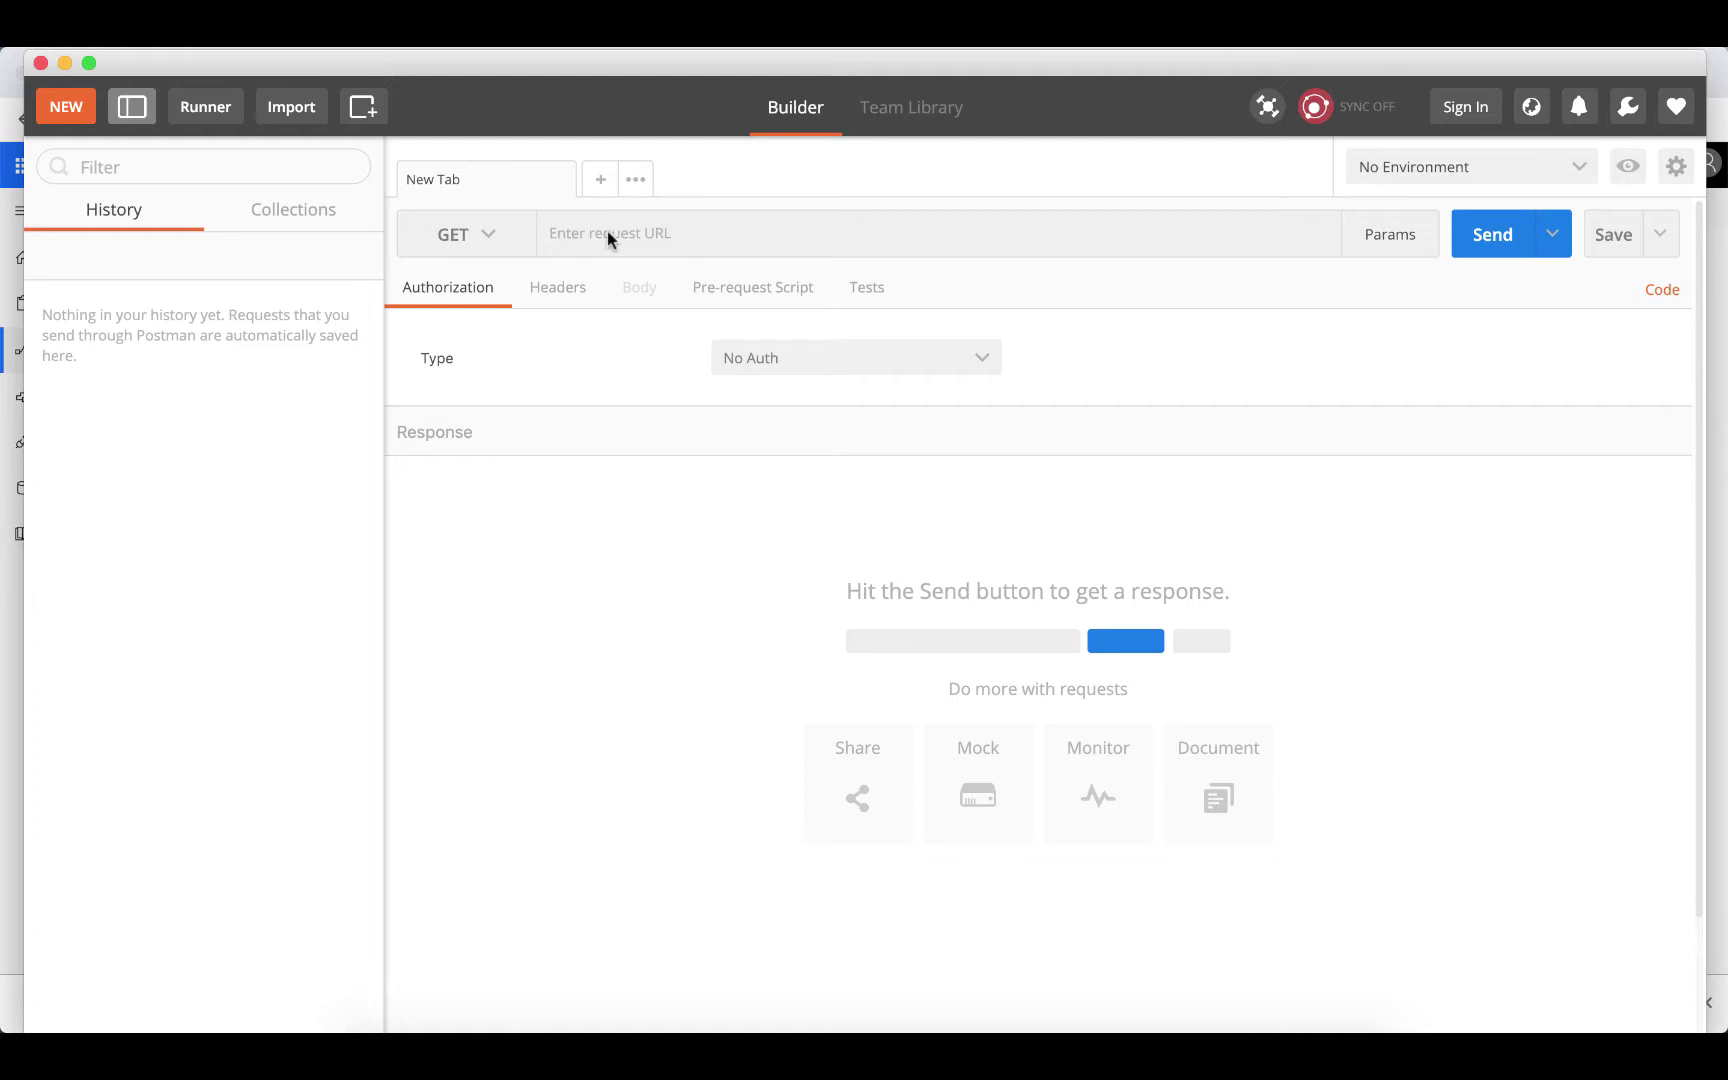
Make the Postman request a POST to the pasted flow trigger URL
left_click(490, 239)
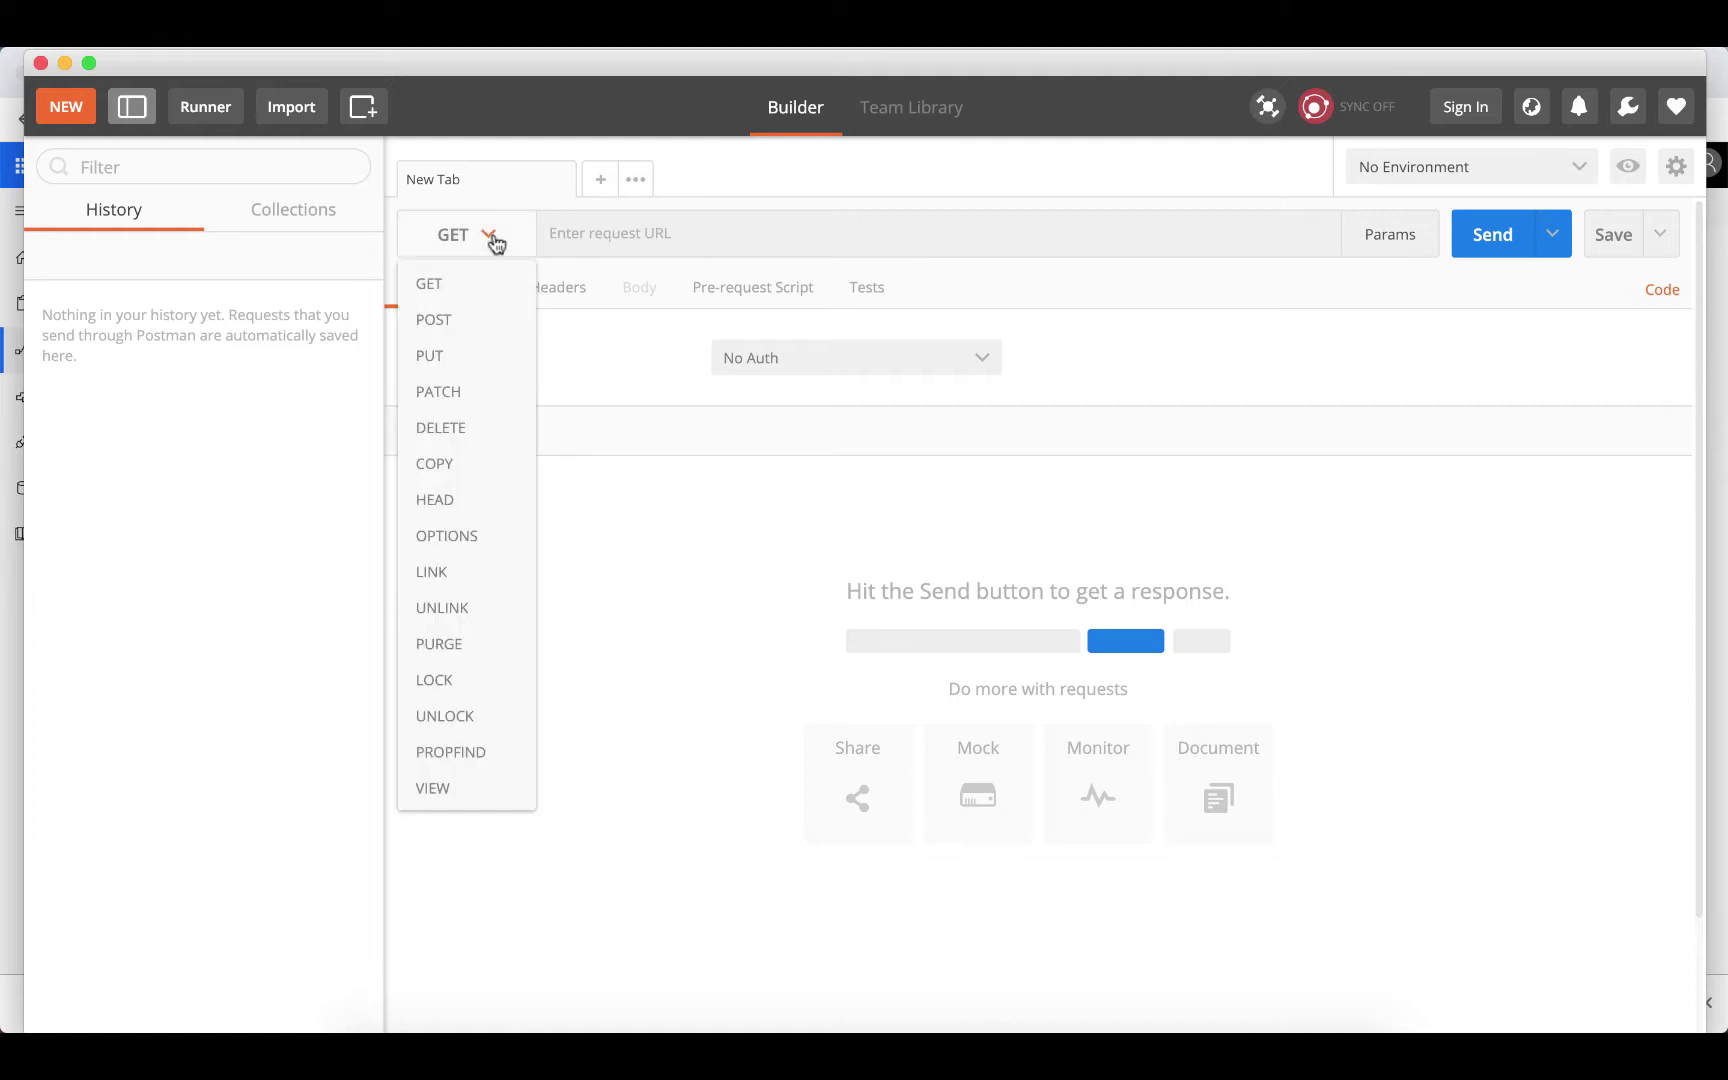
left_click(437, 287)
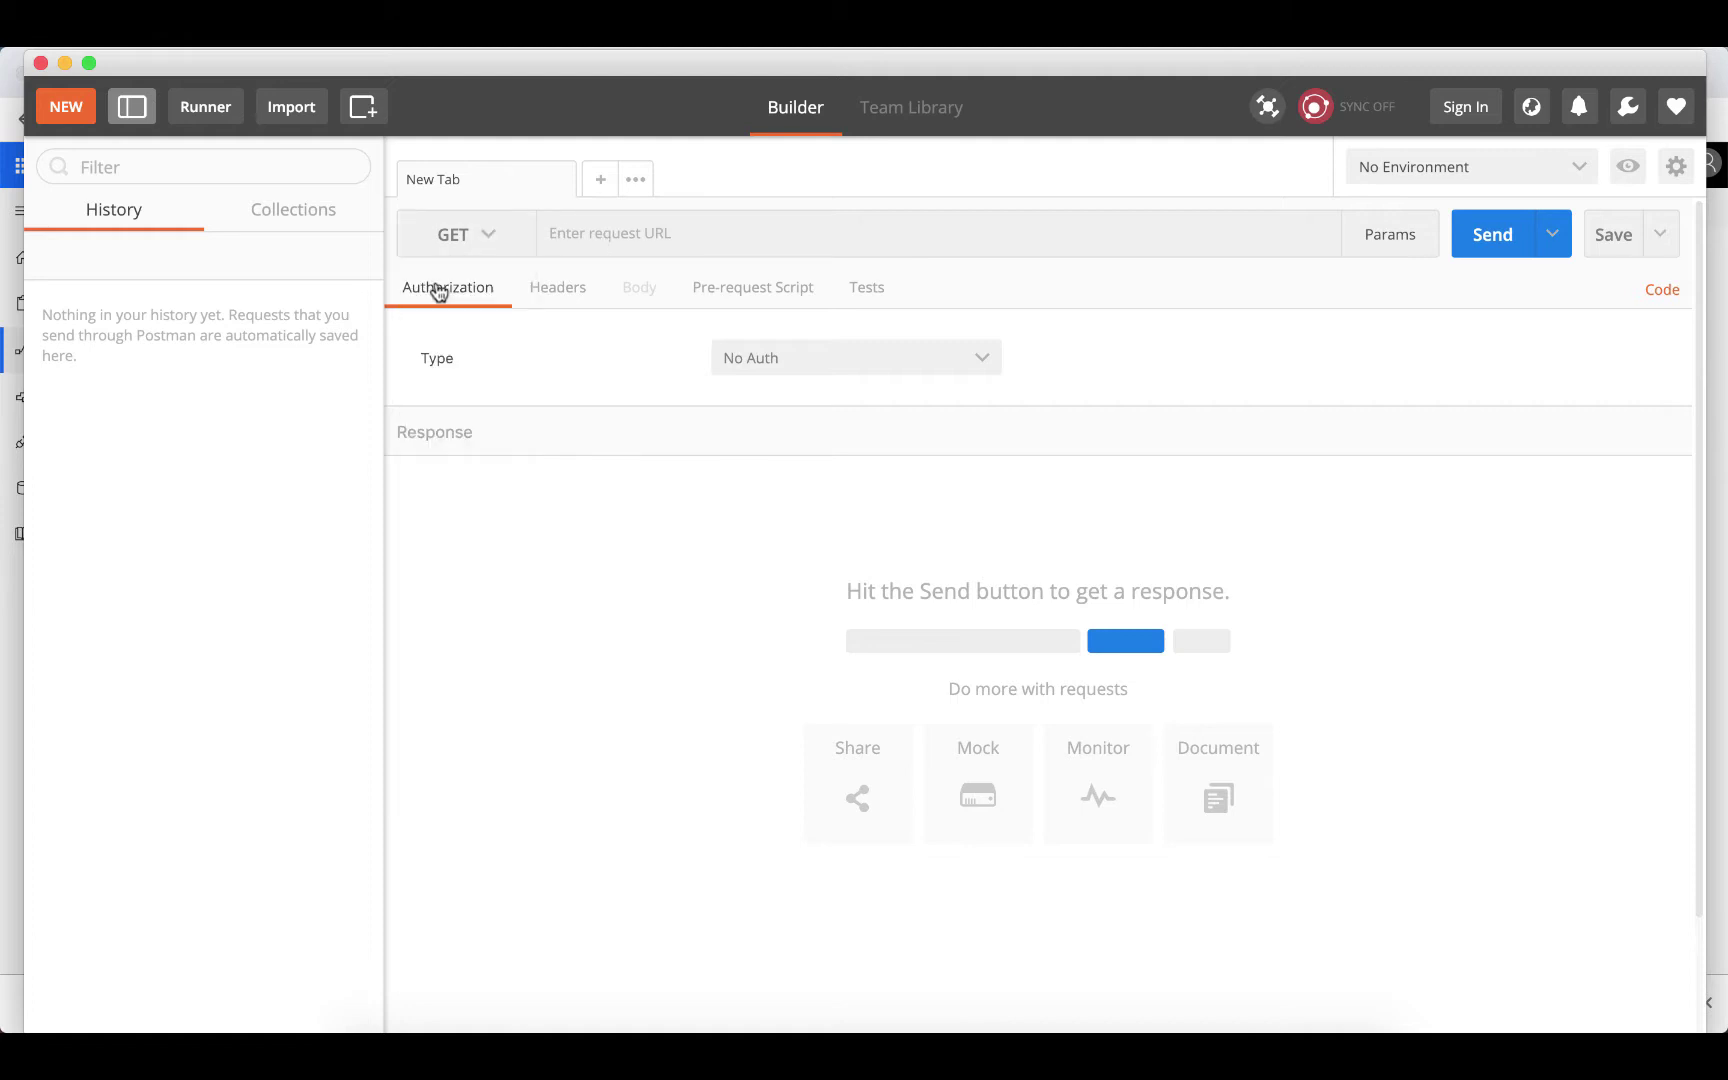
left_click(490, 245)
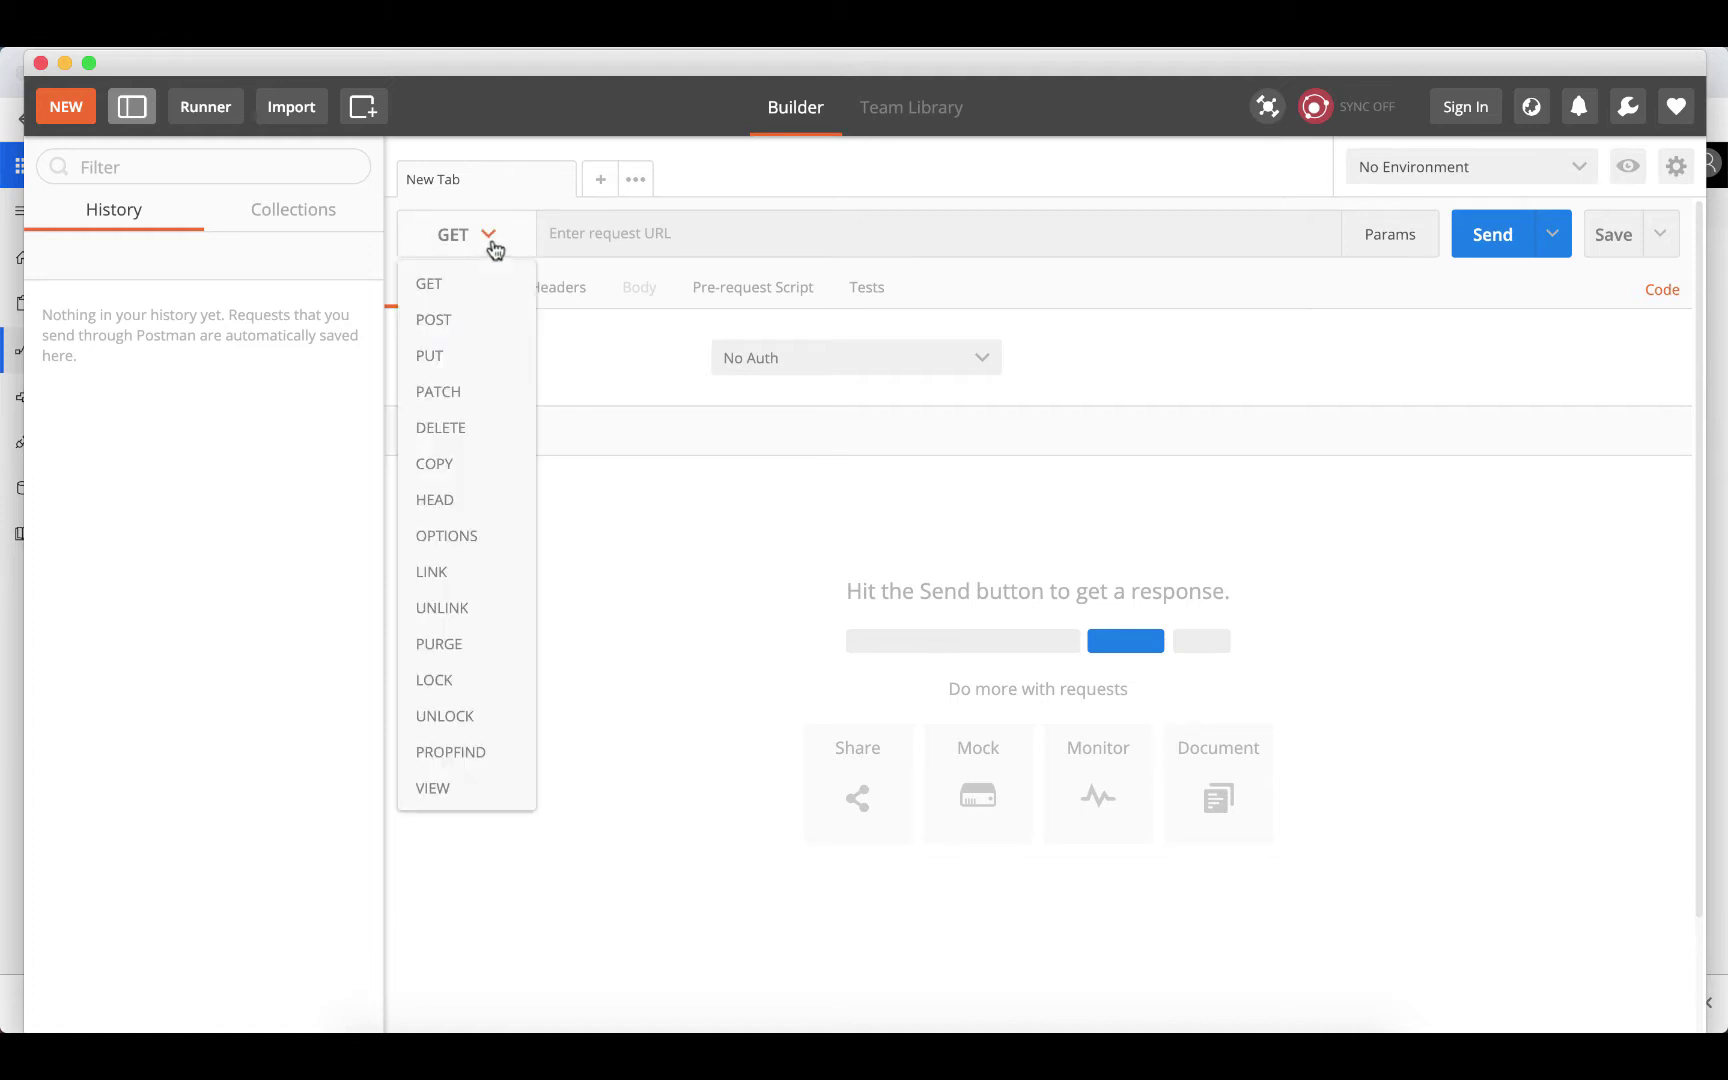
left_click(455, 326)
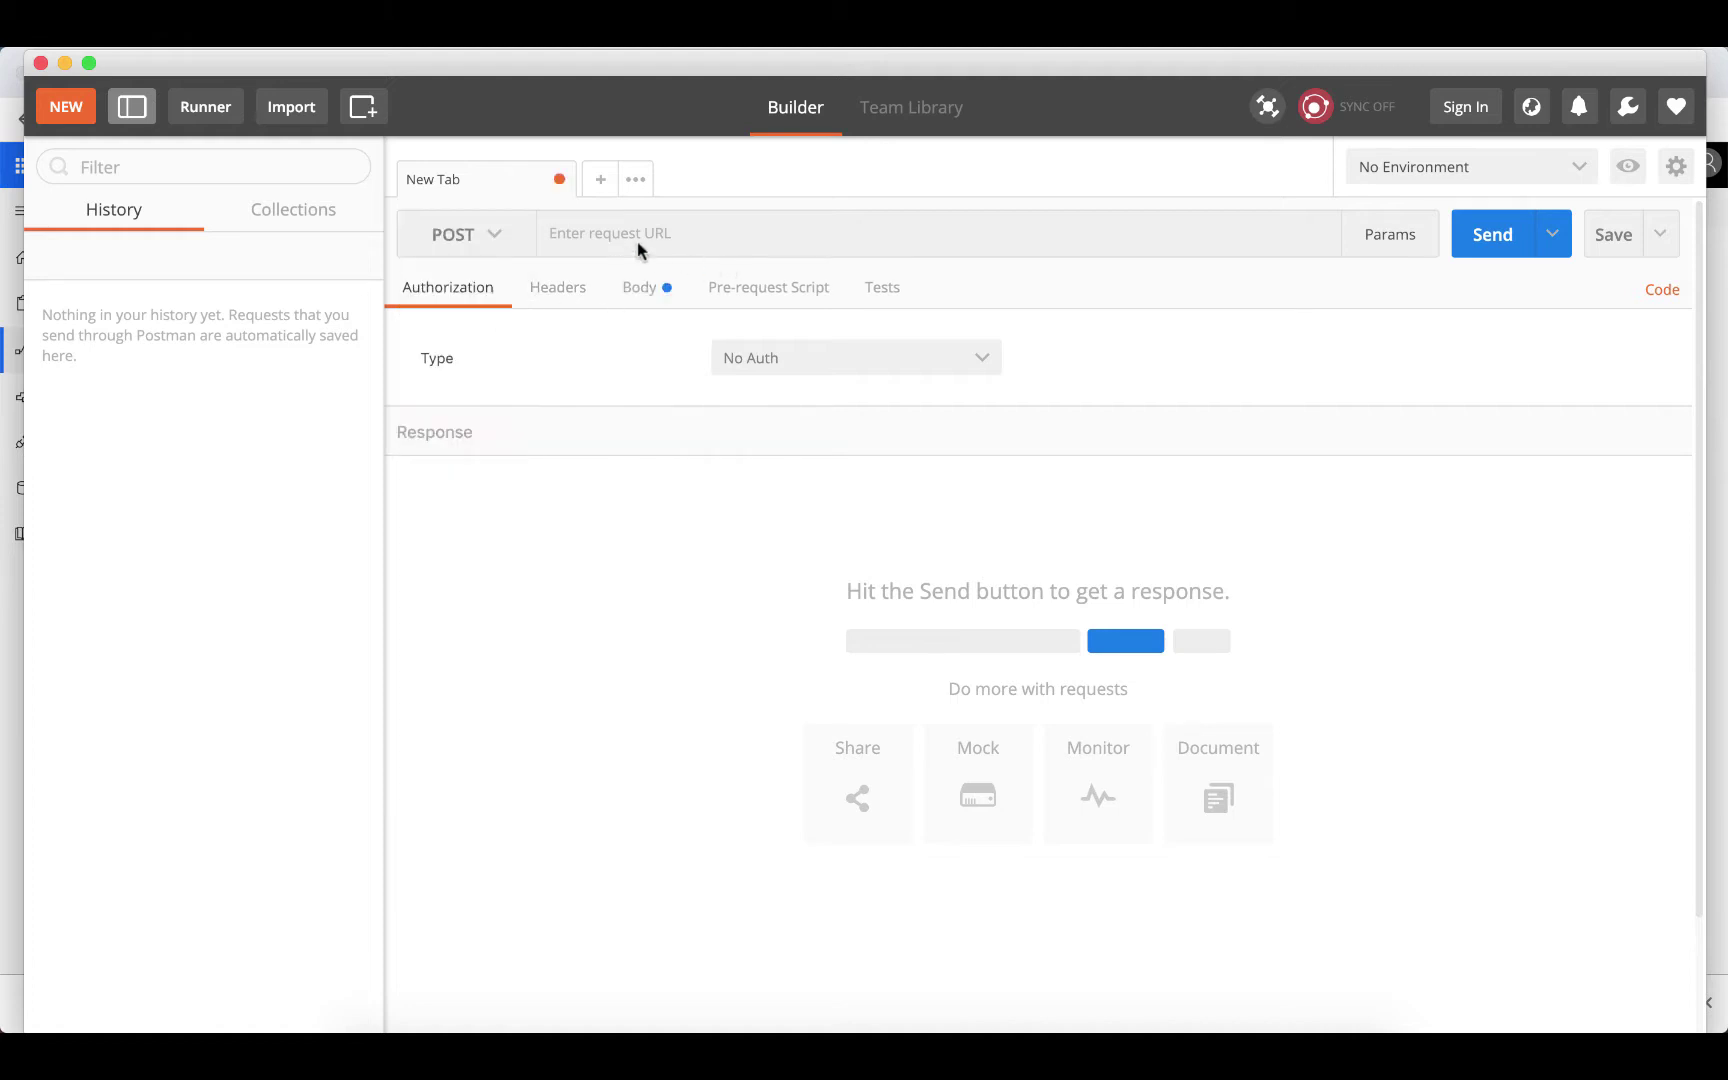
left_click(677, 237)
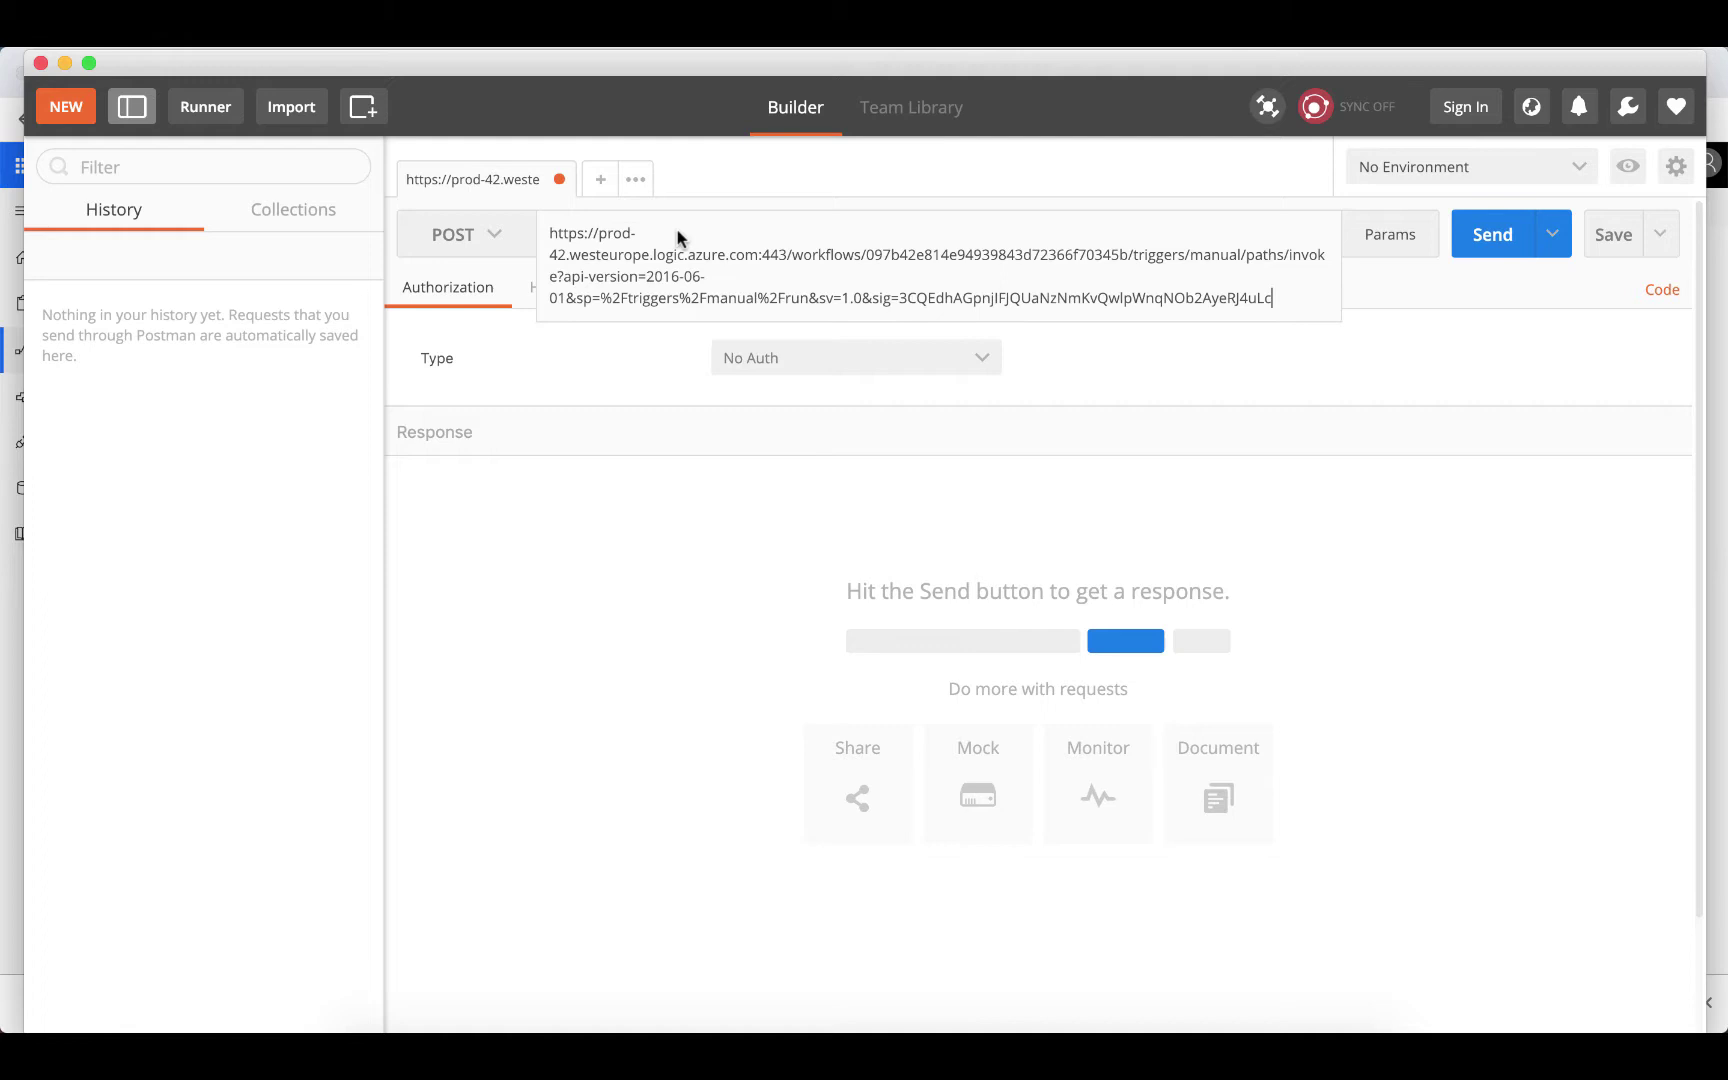
left_click(1287, 339)
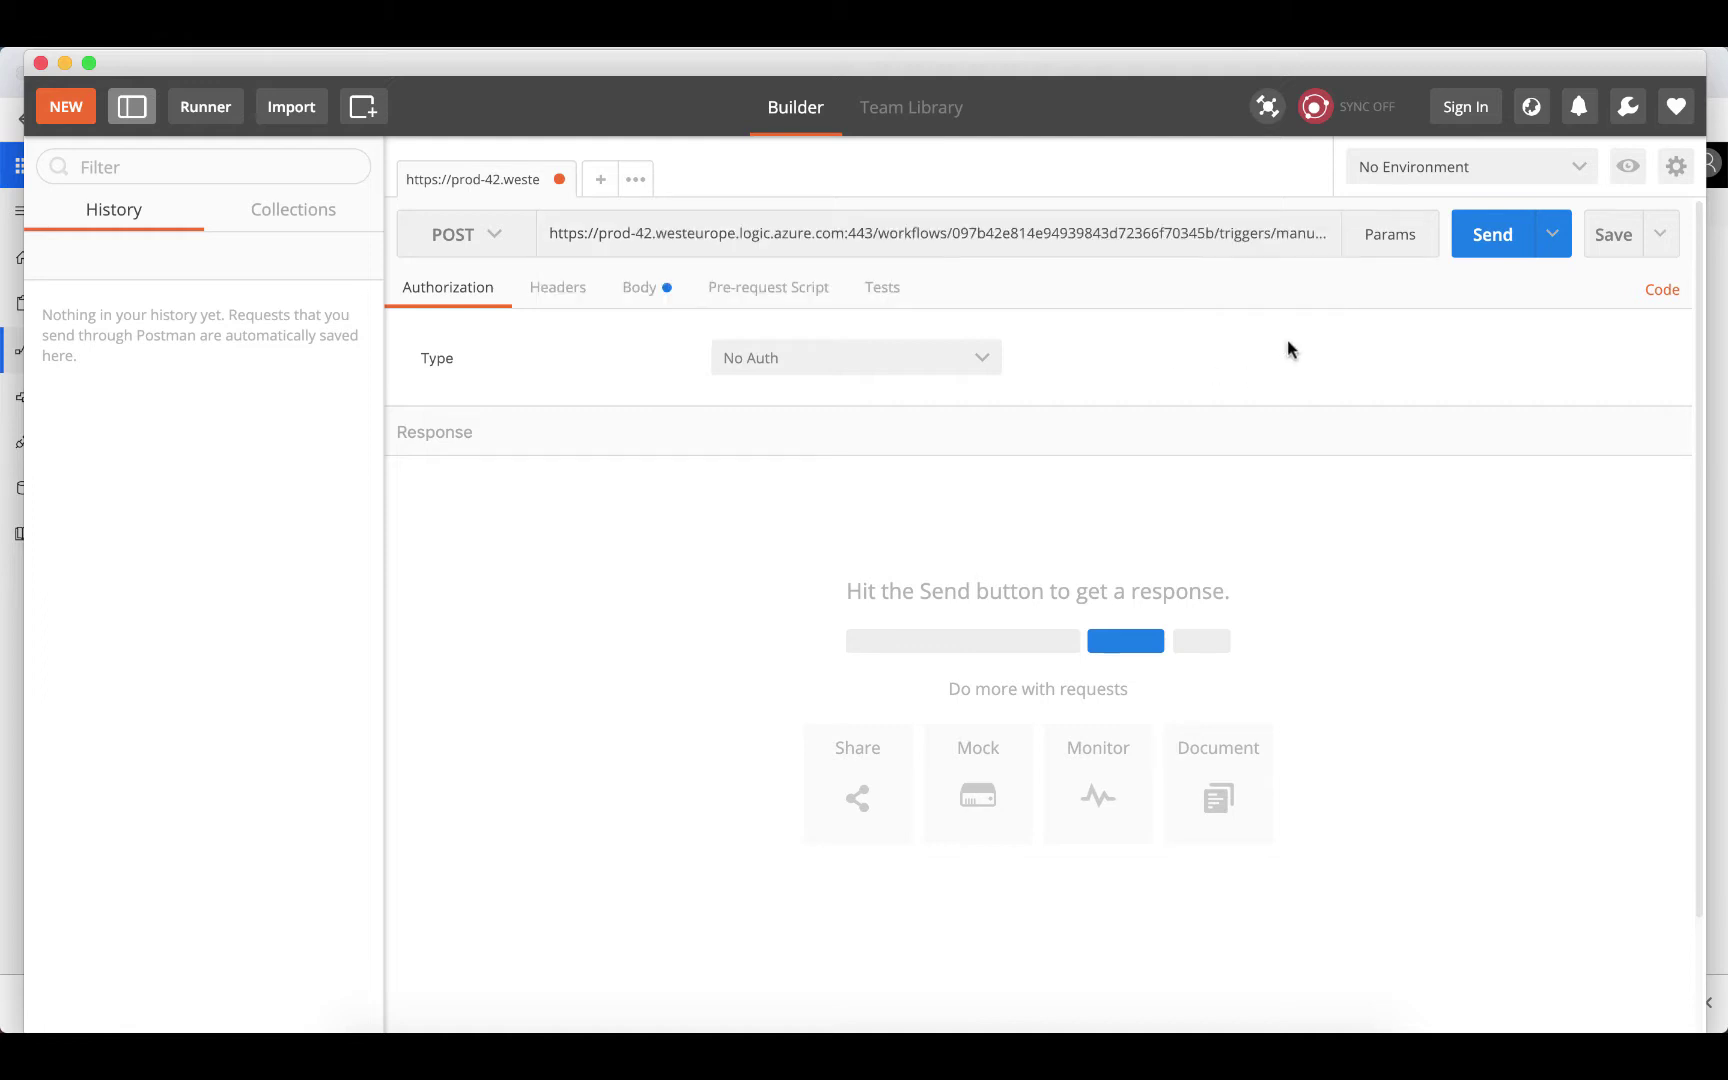
left_click(550, 299)
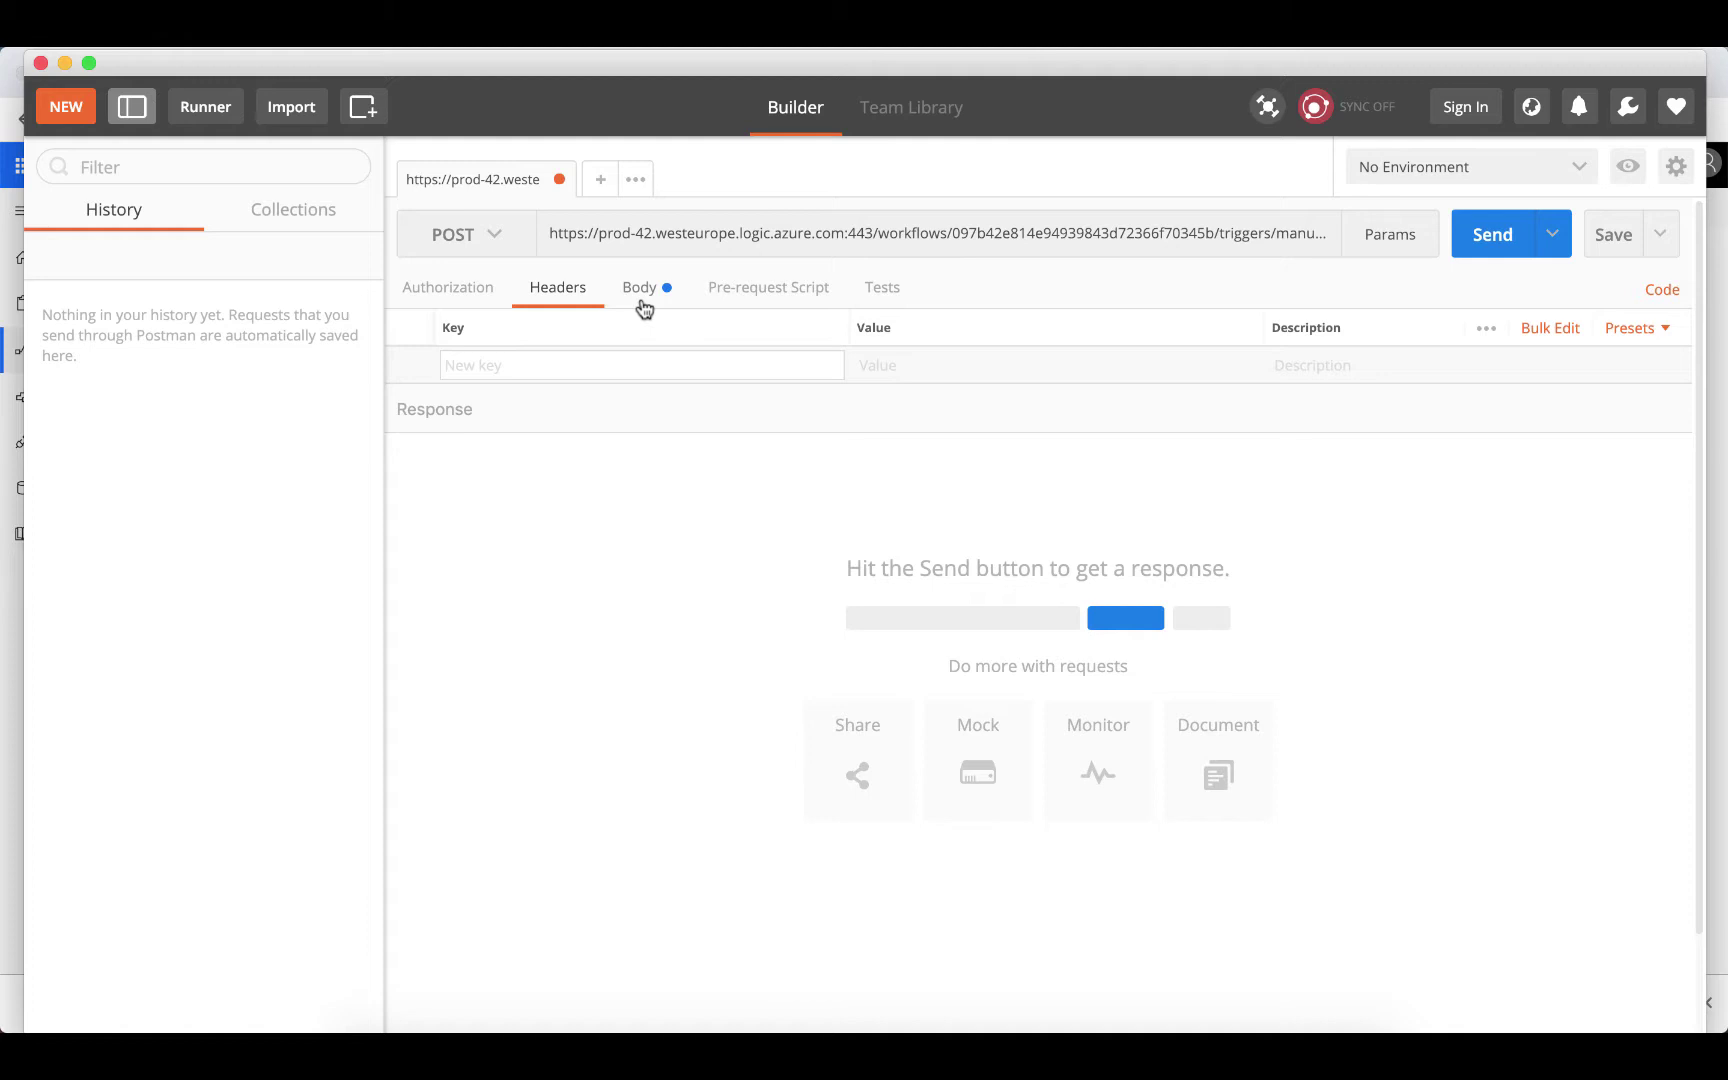
Add a form-data body entry of type File carrying the Find_X image
left_click(641, 289)
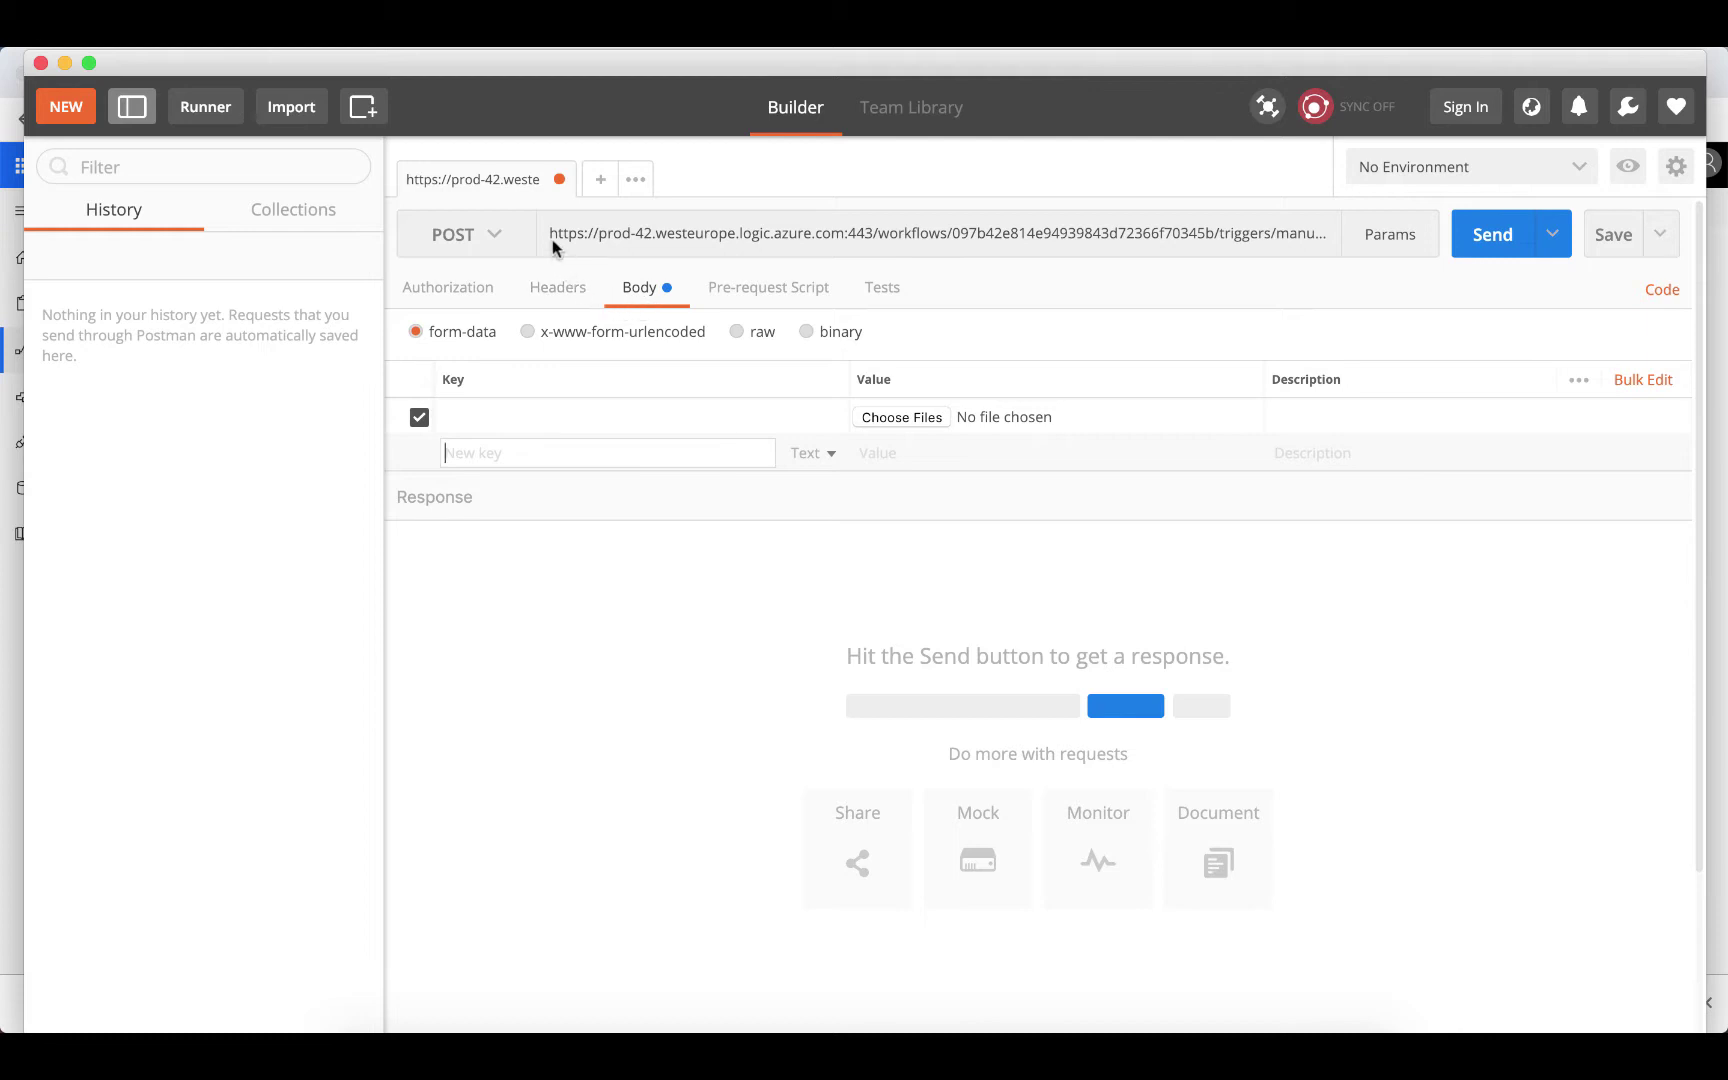
left_click(497, 239)
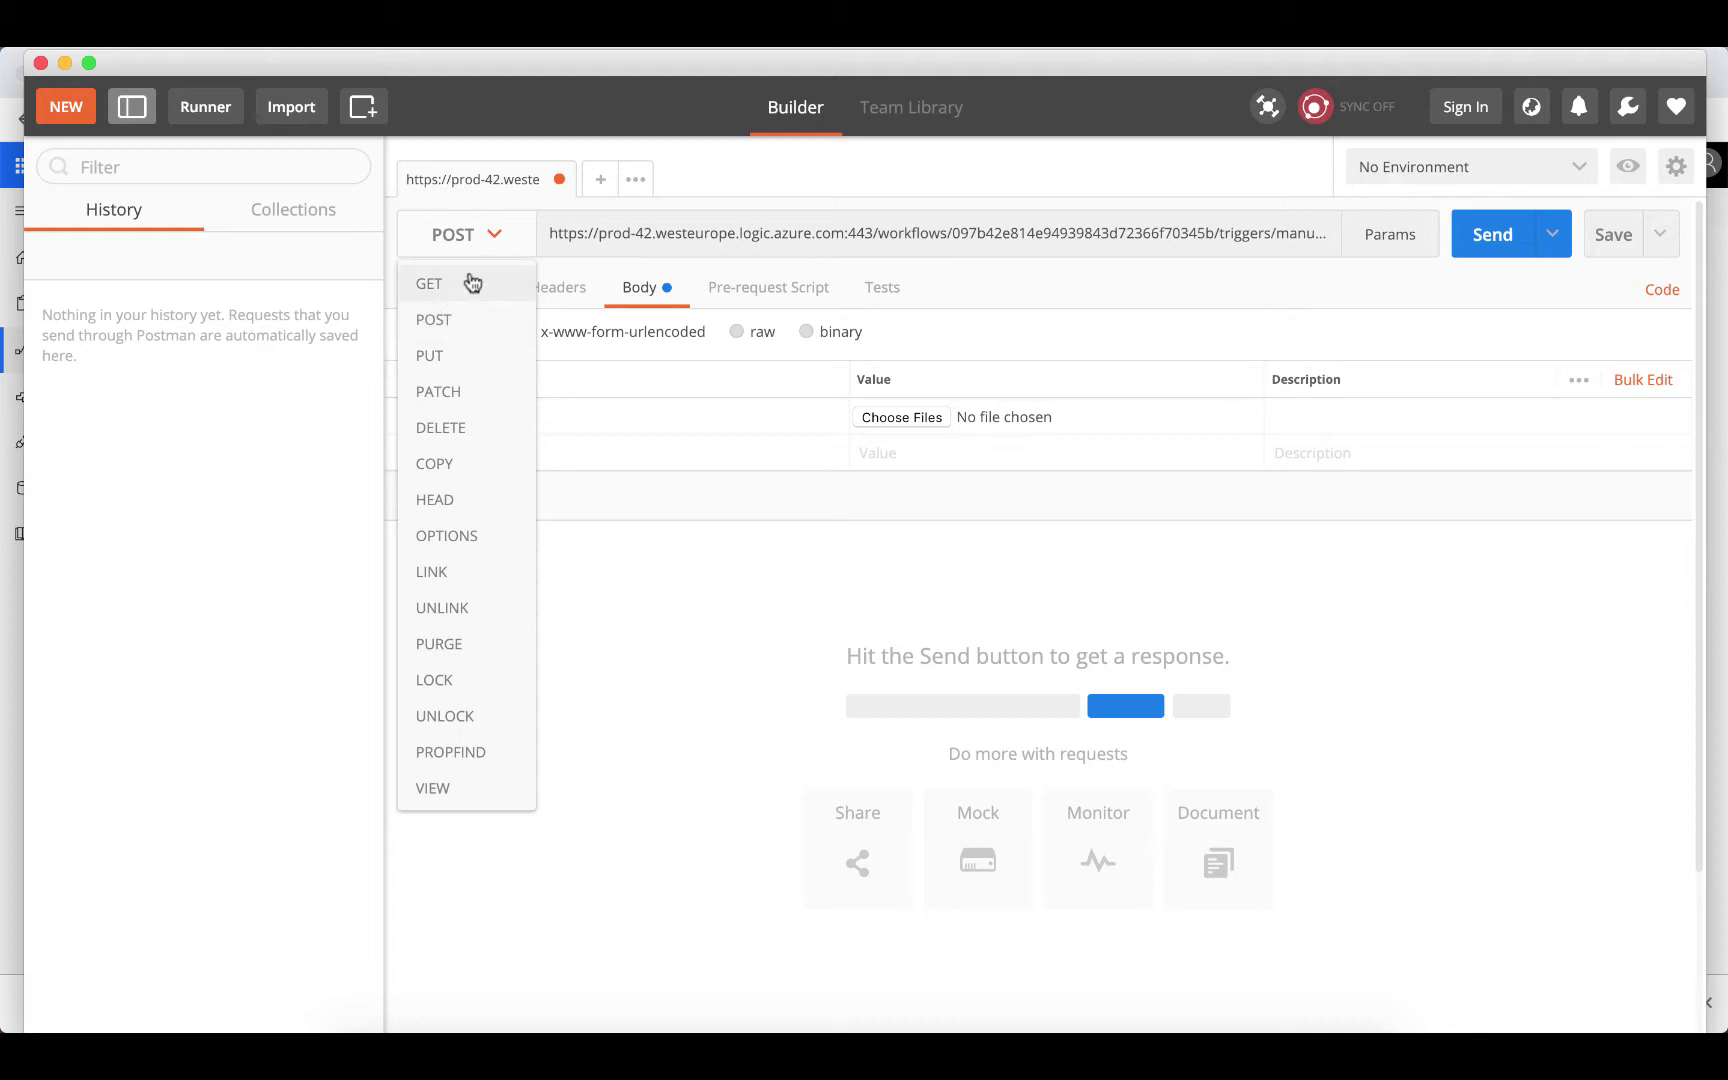
left_click(494, 242)
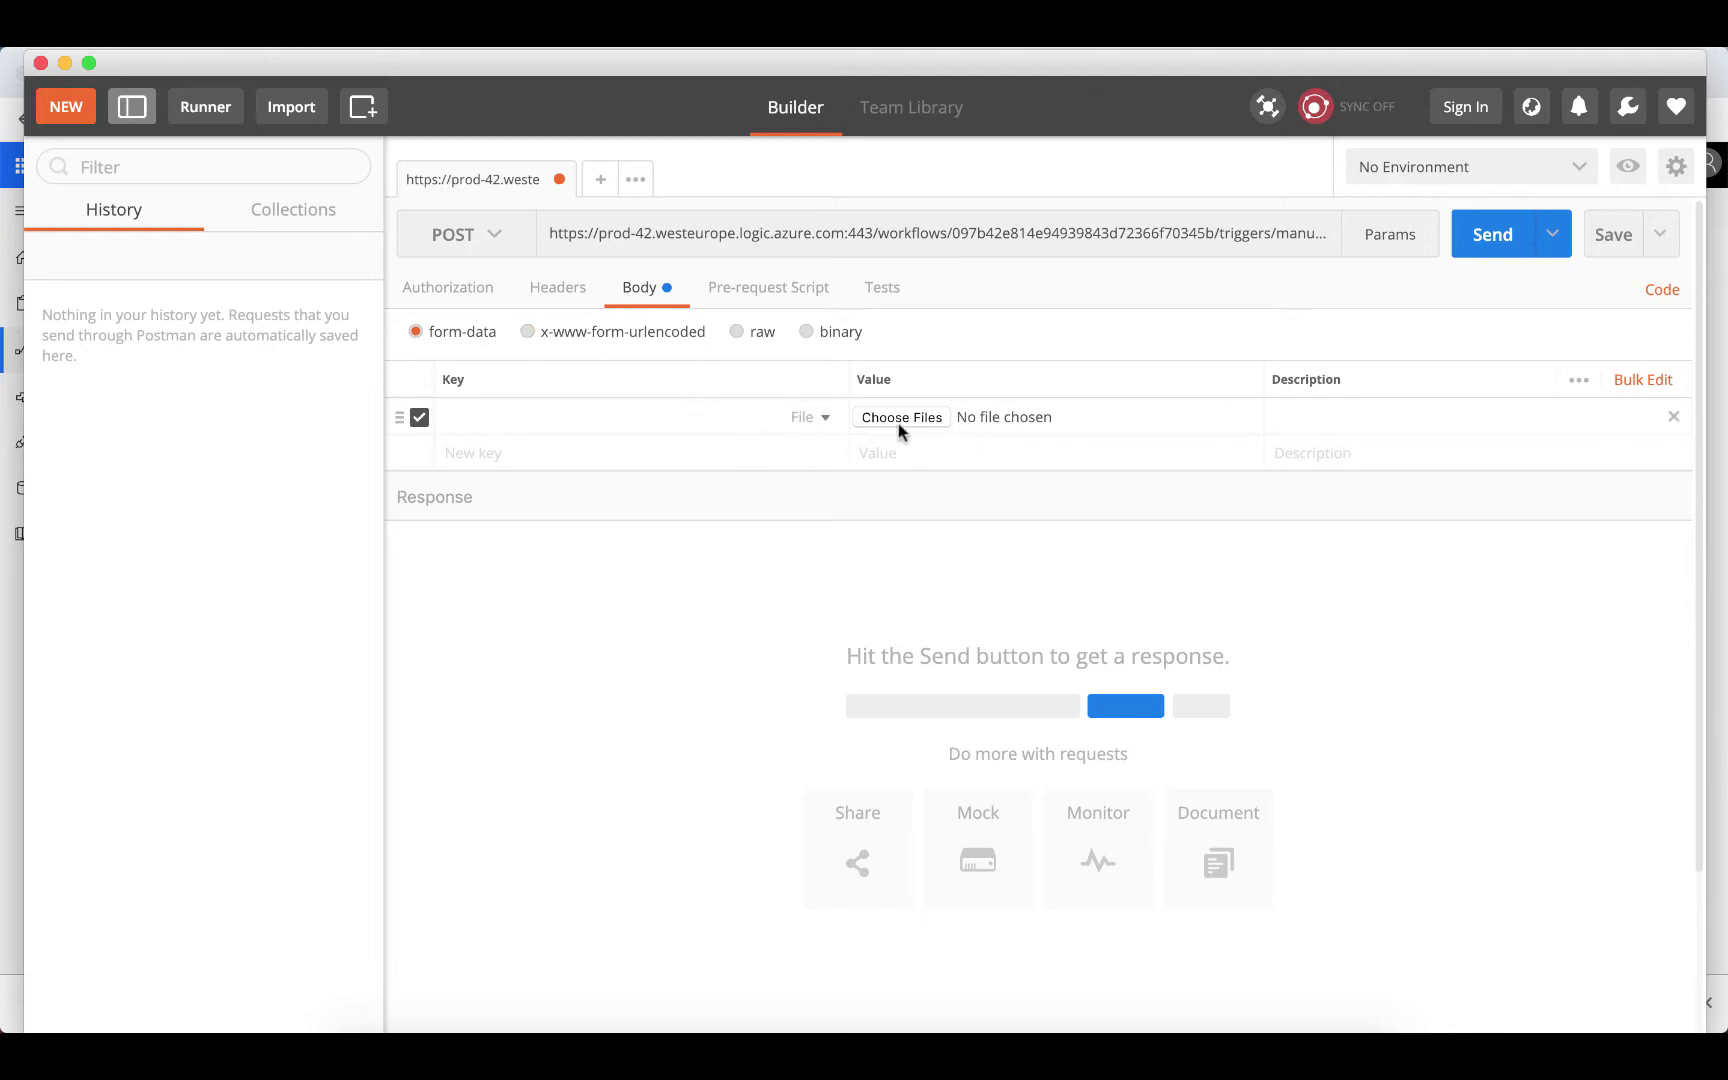
left_click(825, 418)
left_click(809, 494)
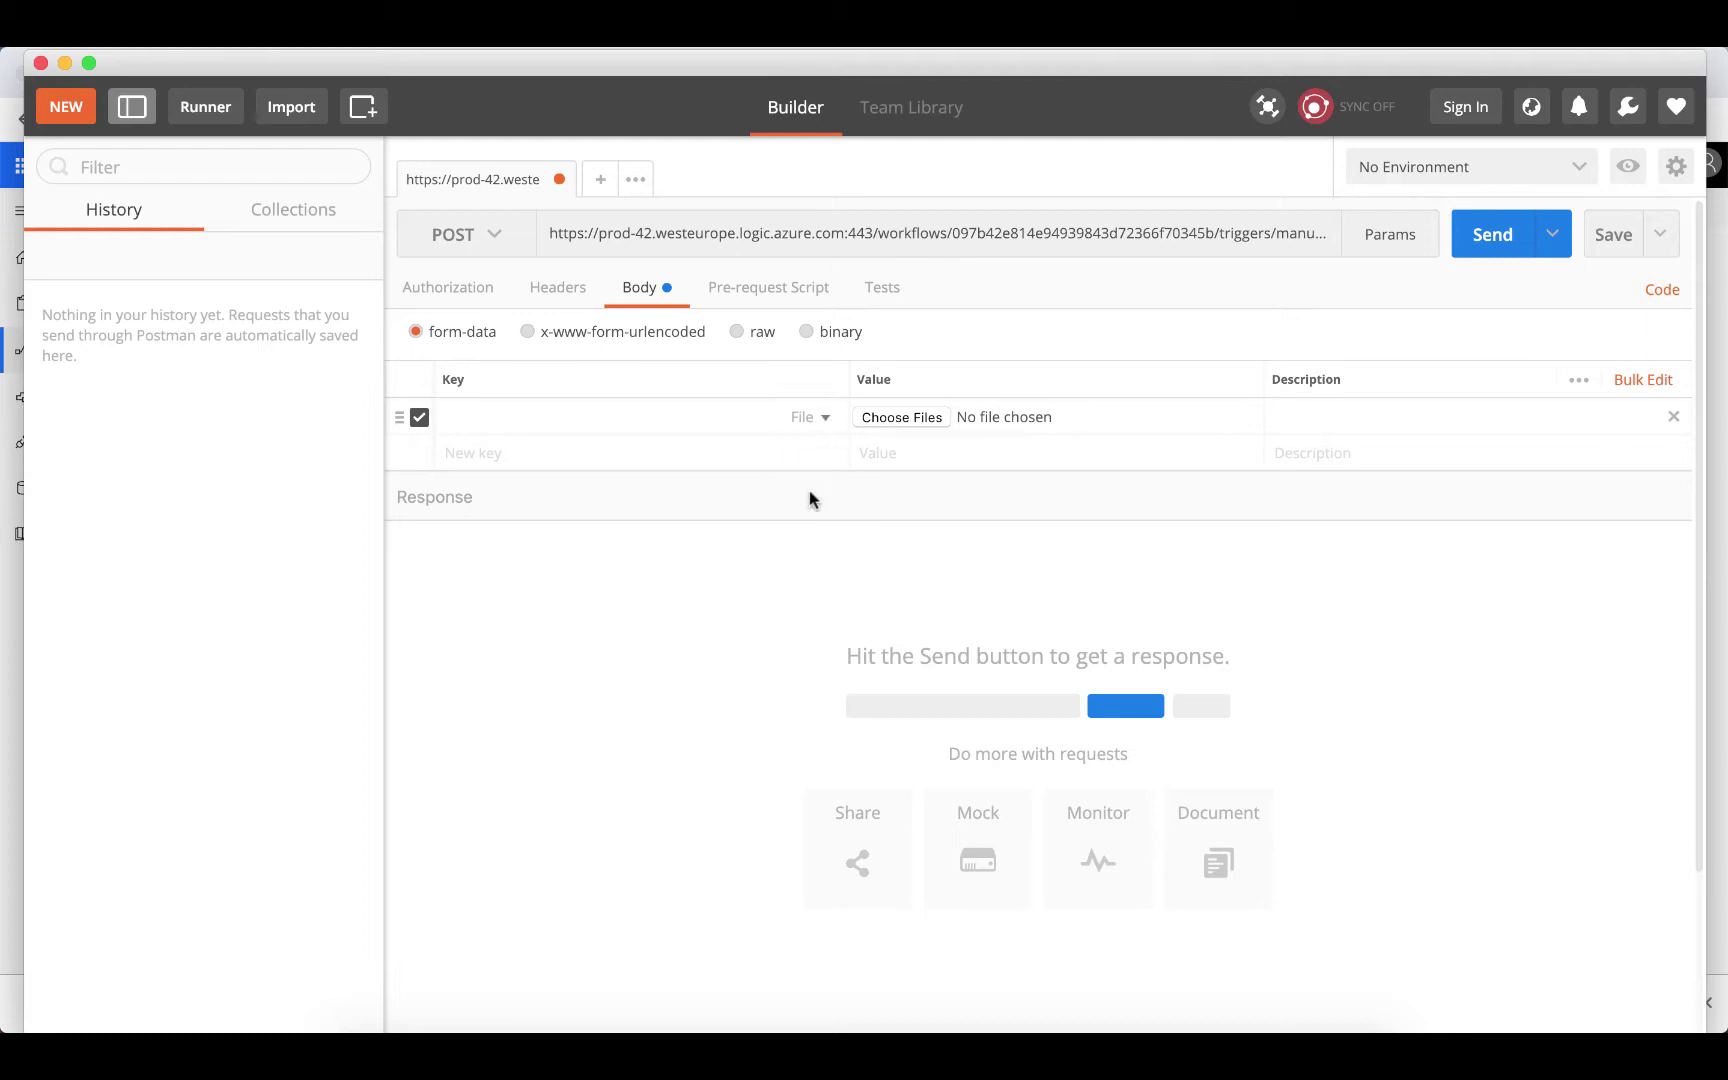
left_click(901, 417)
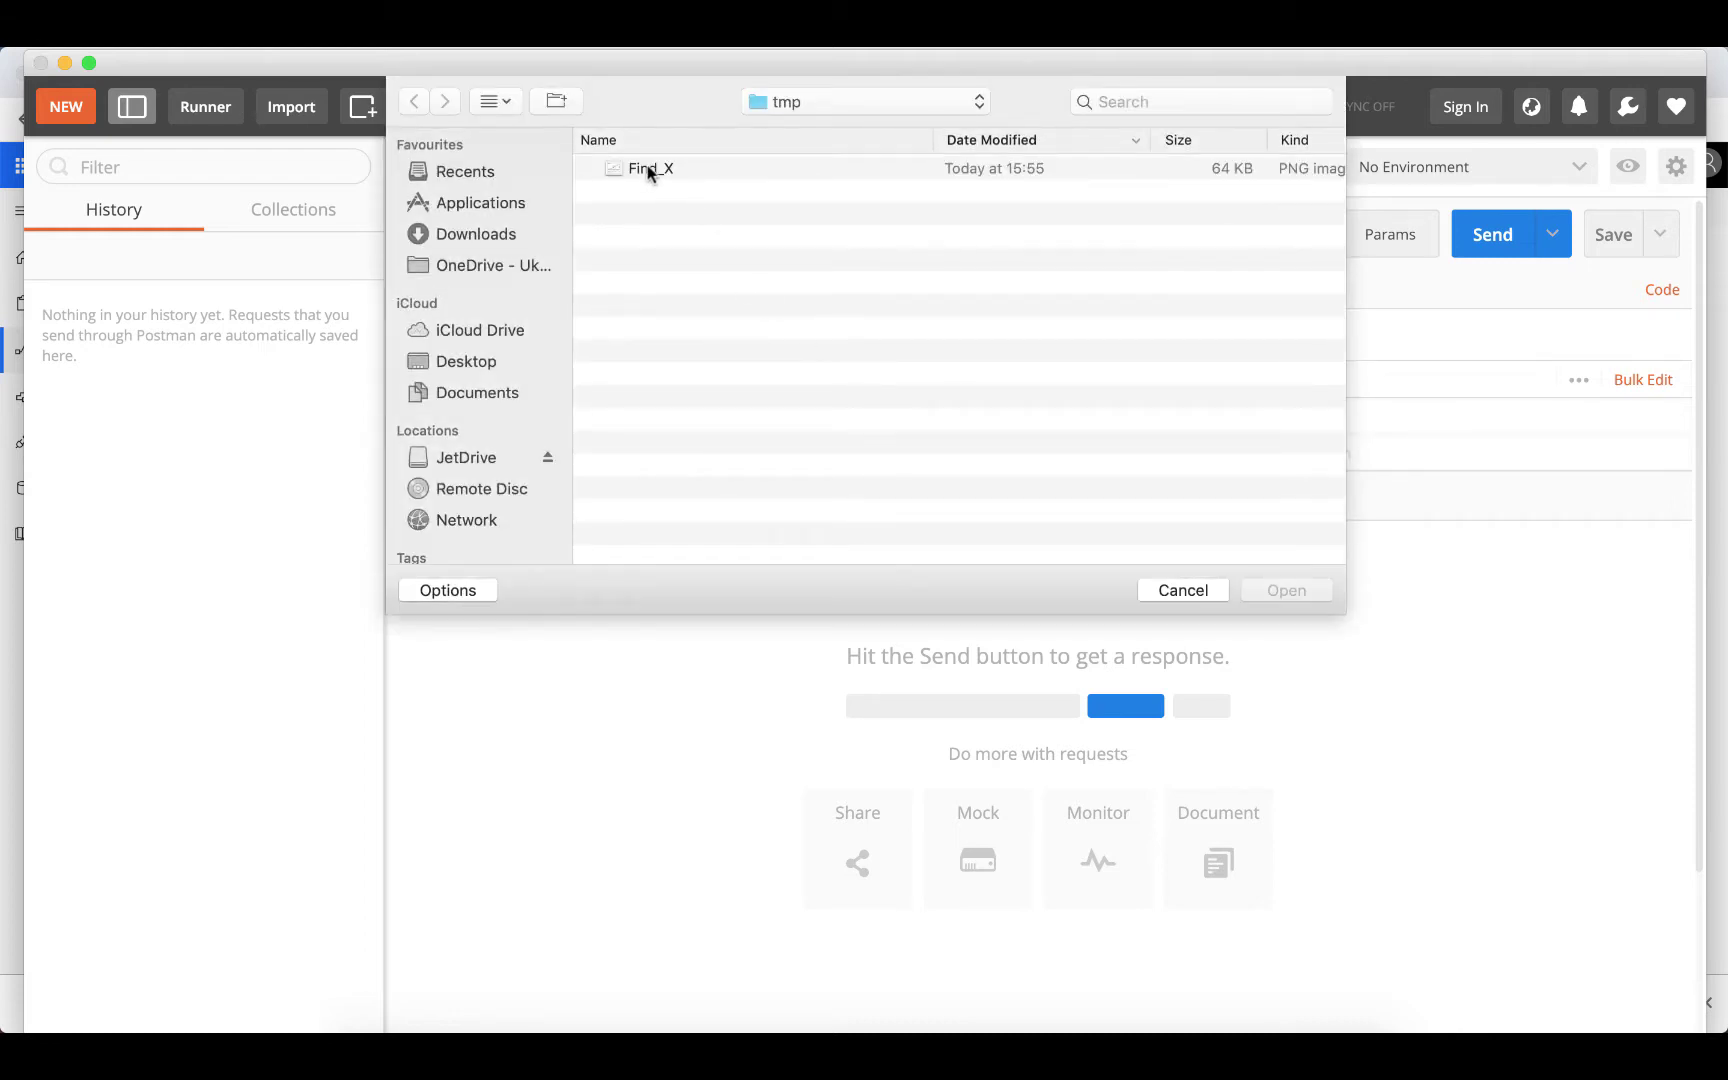
double_click(647, 168)
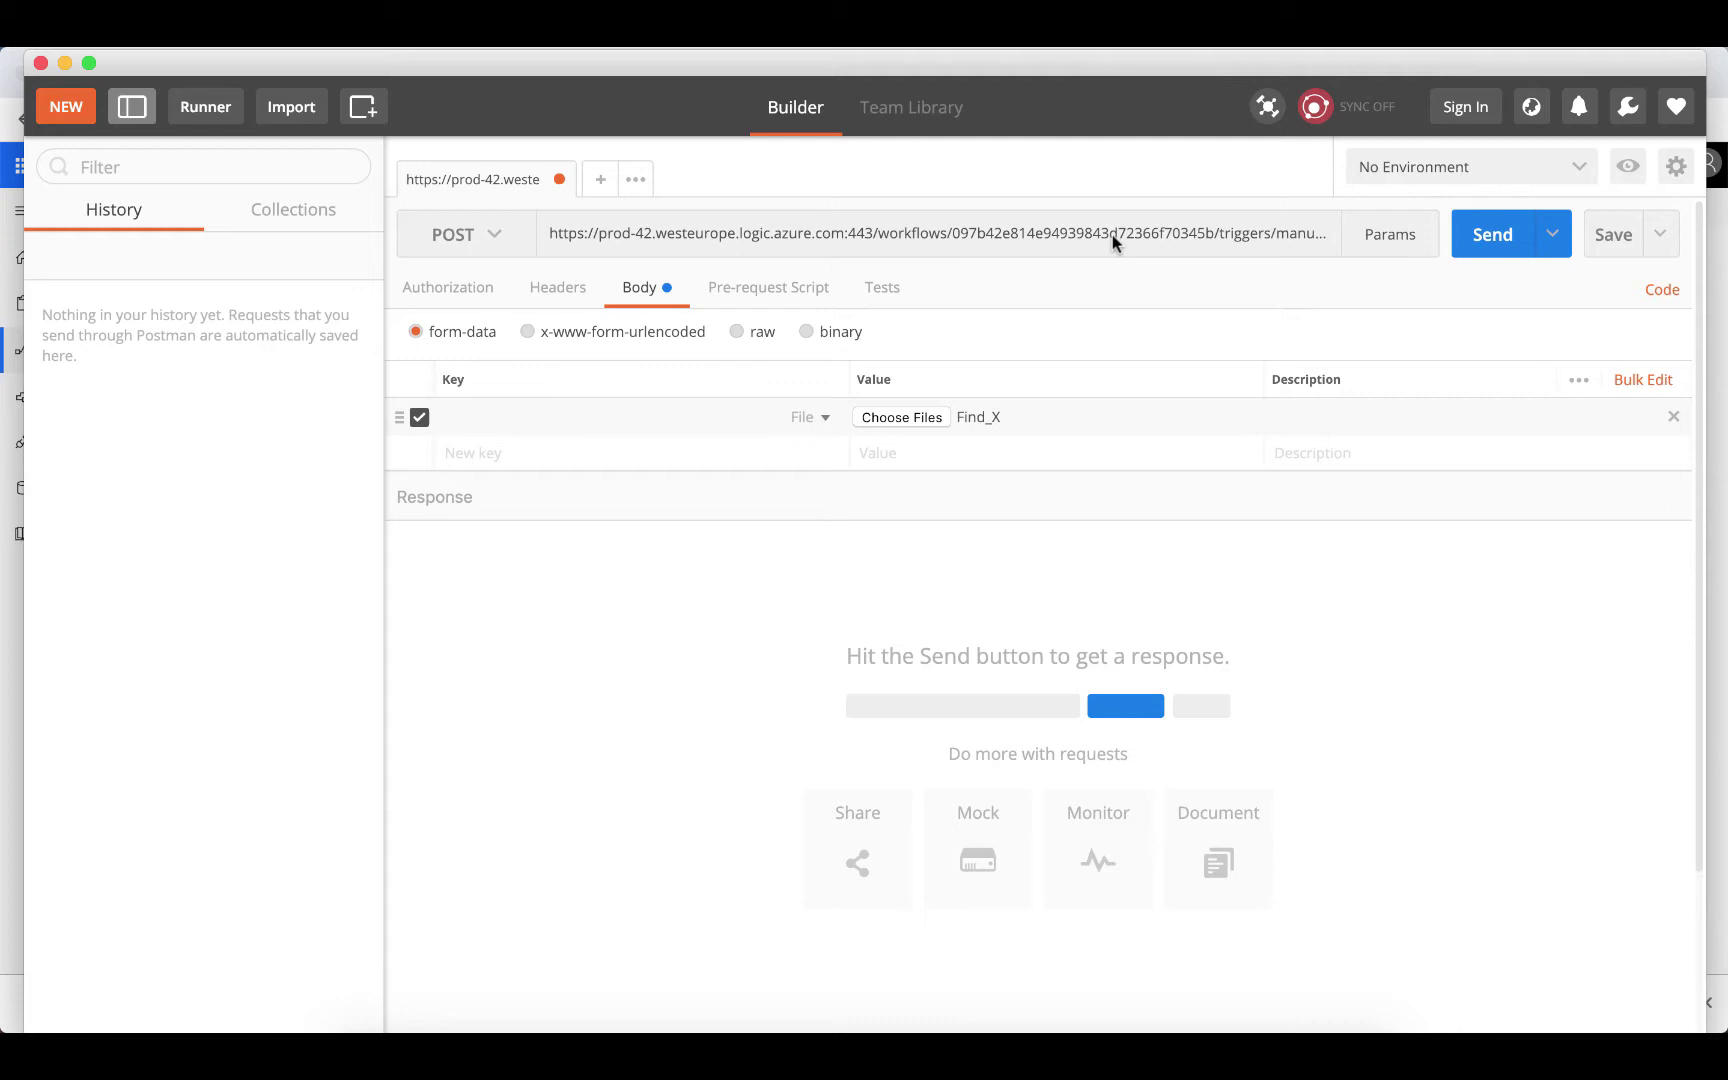
Save the flow in the browser and leave the editor for the flow's details page
left_click(572, 1012)
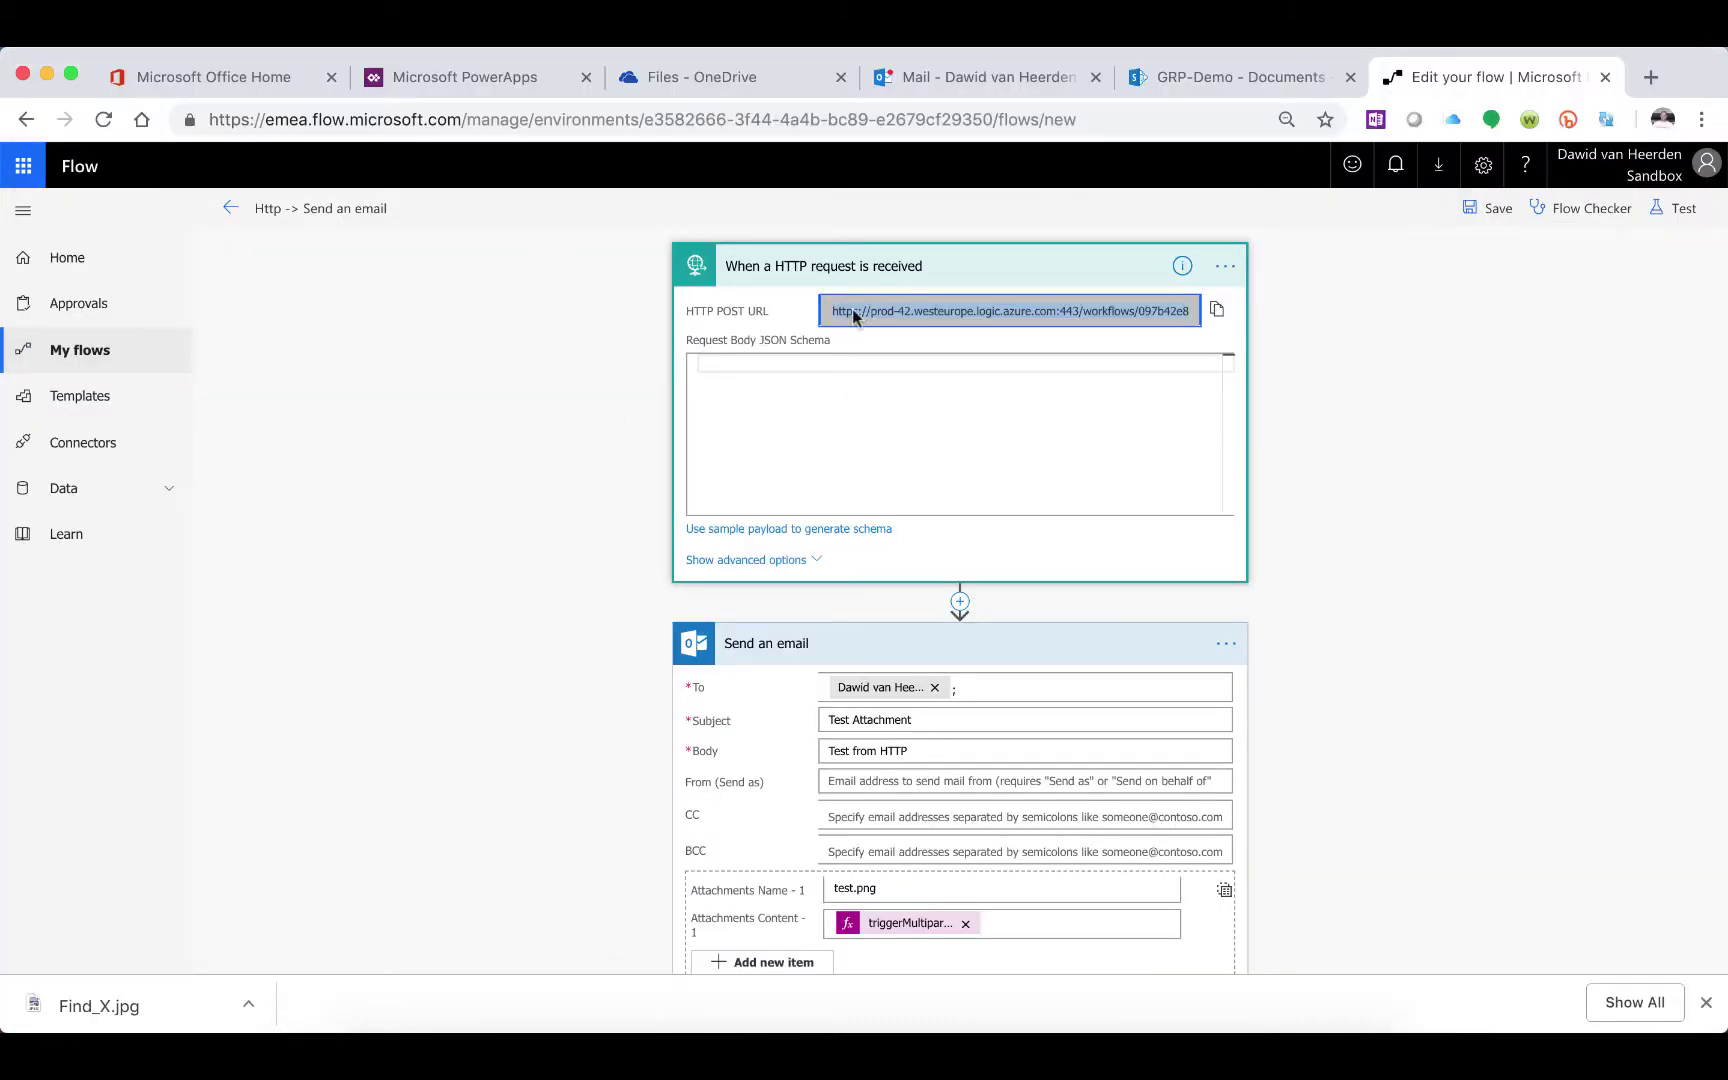
left_click(230, 208)
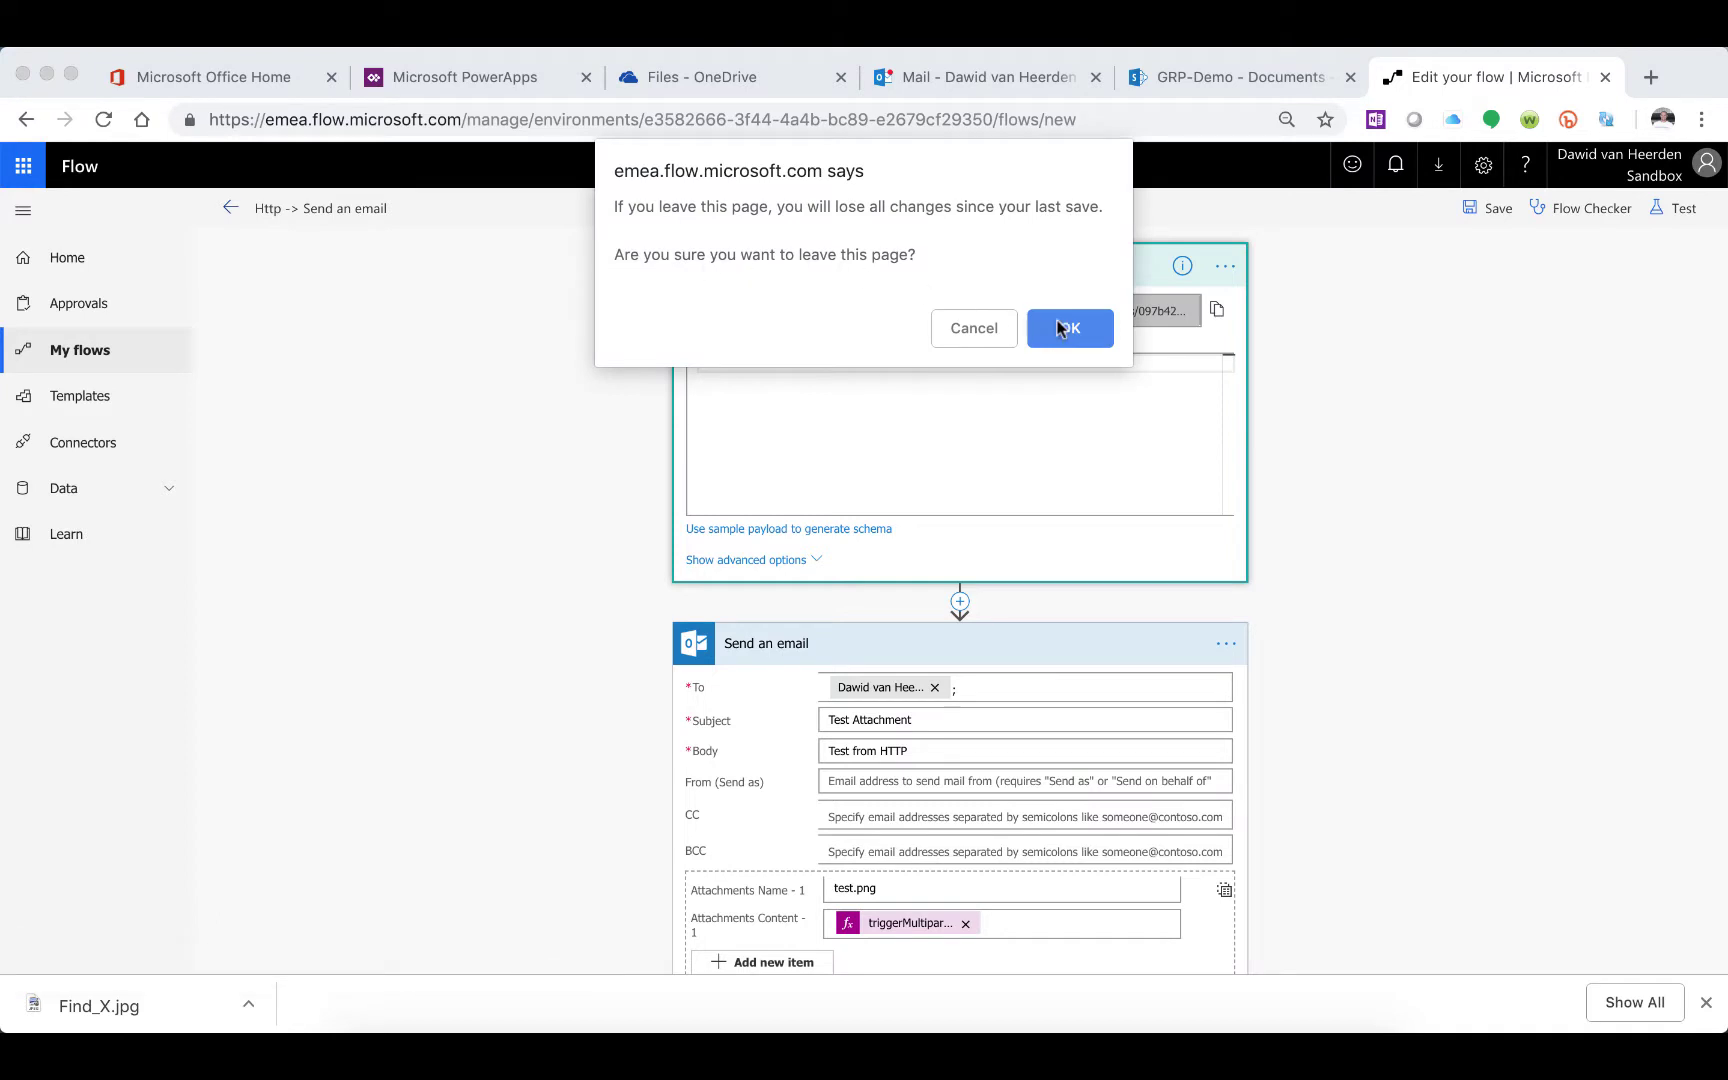
left_click(972, 328)
left_click(1488, 208)
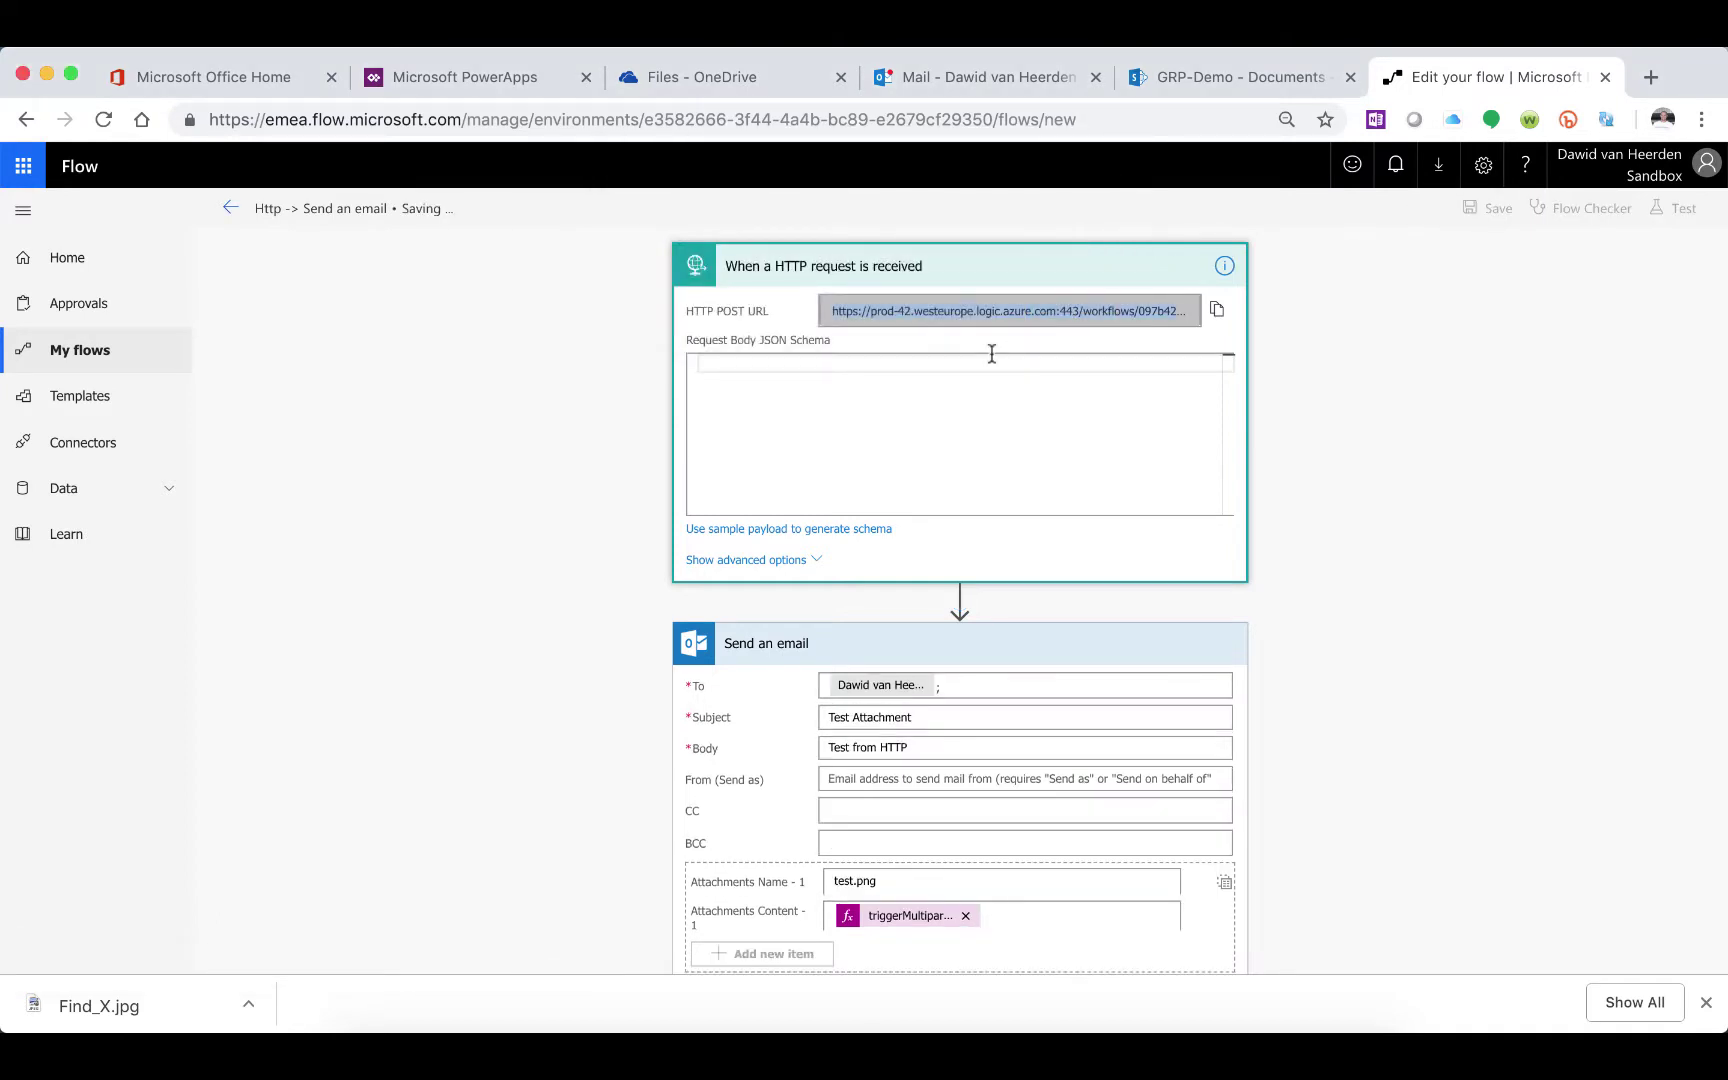
left_click(229, 214)
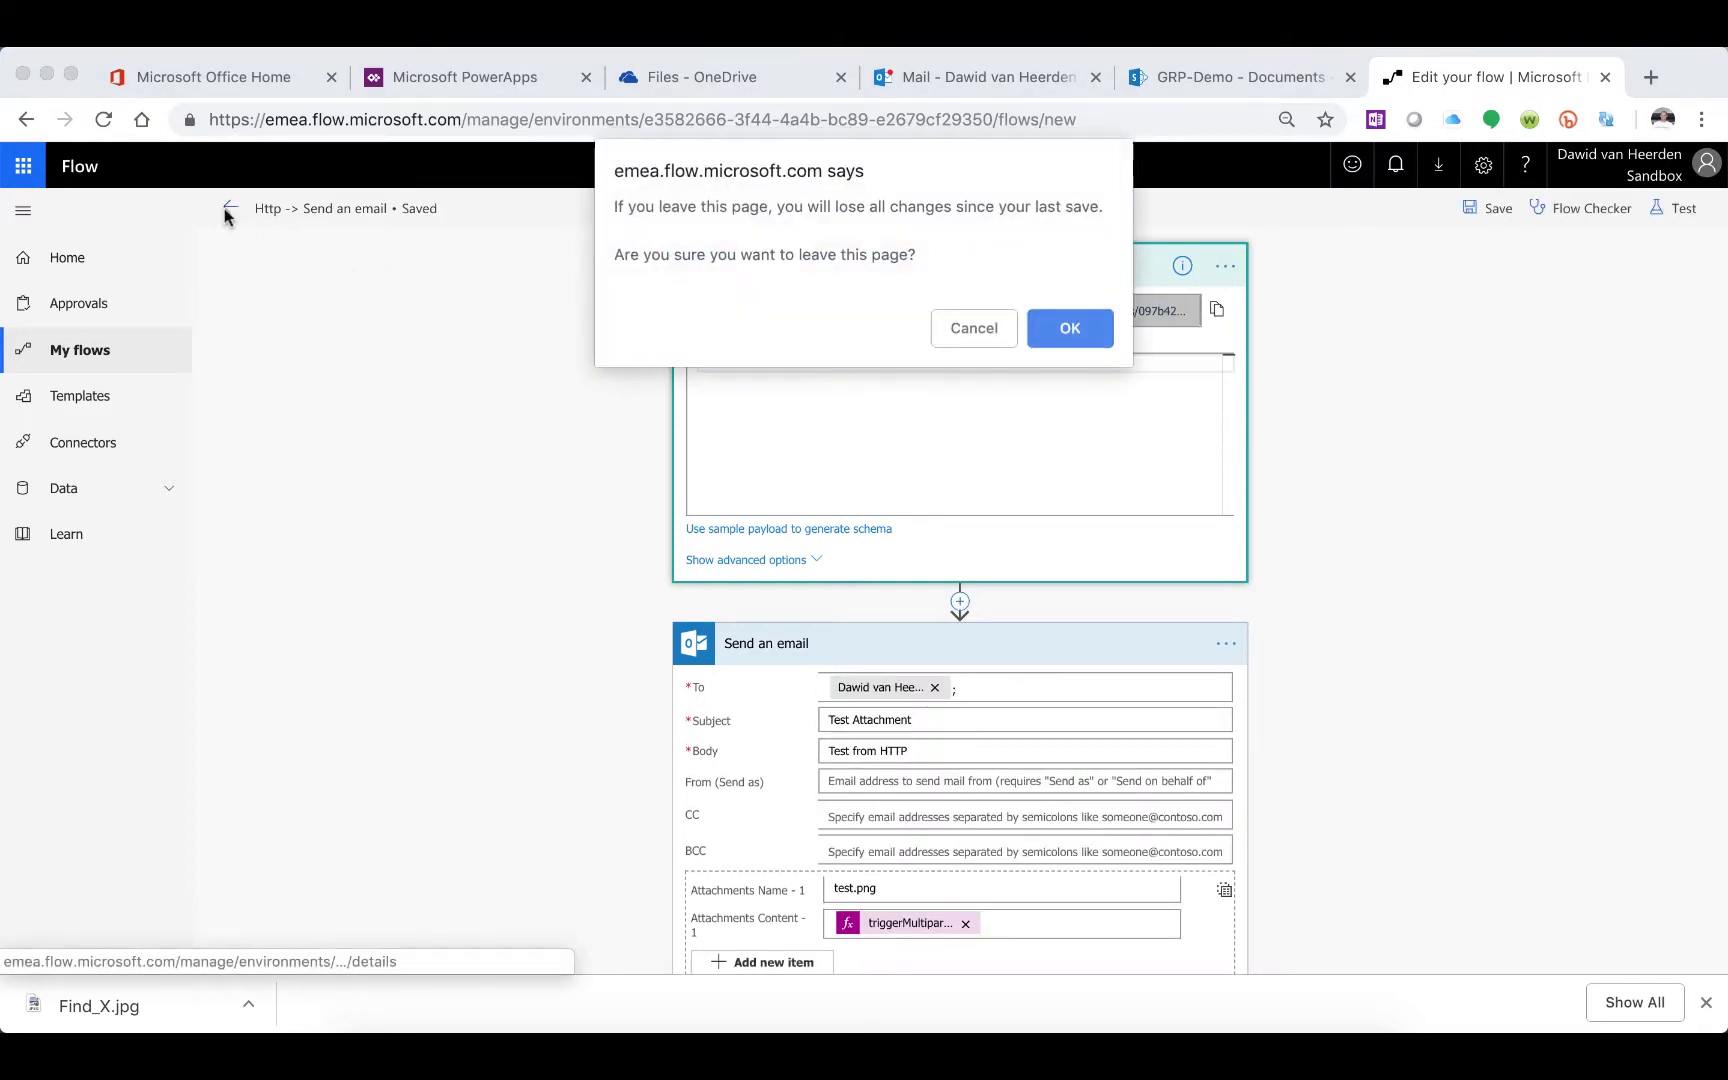
left_click(1070, 328)
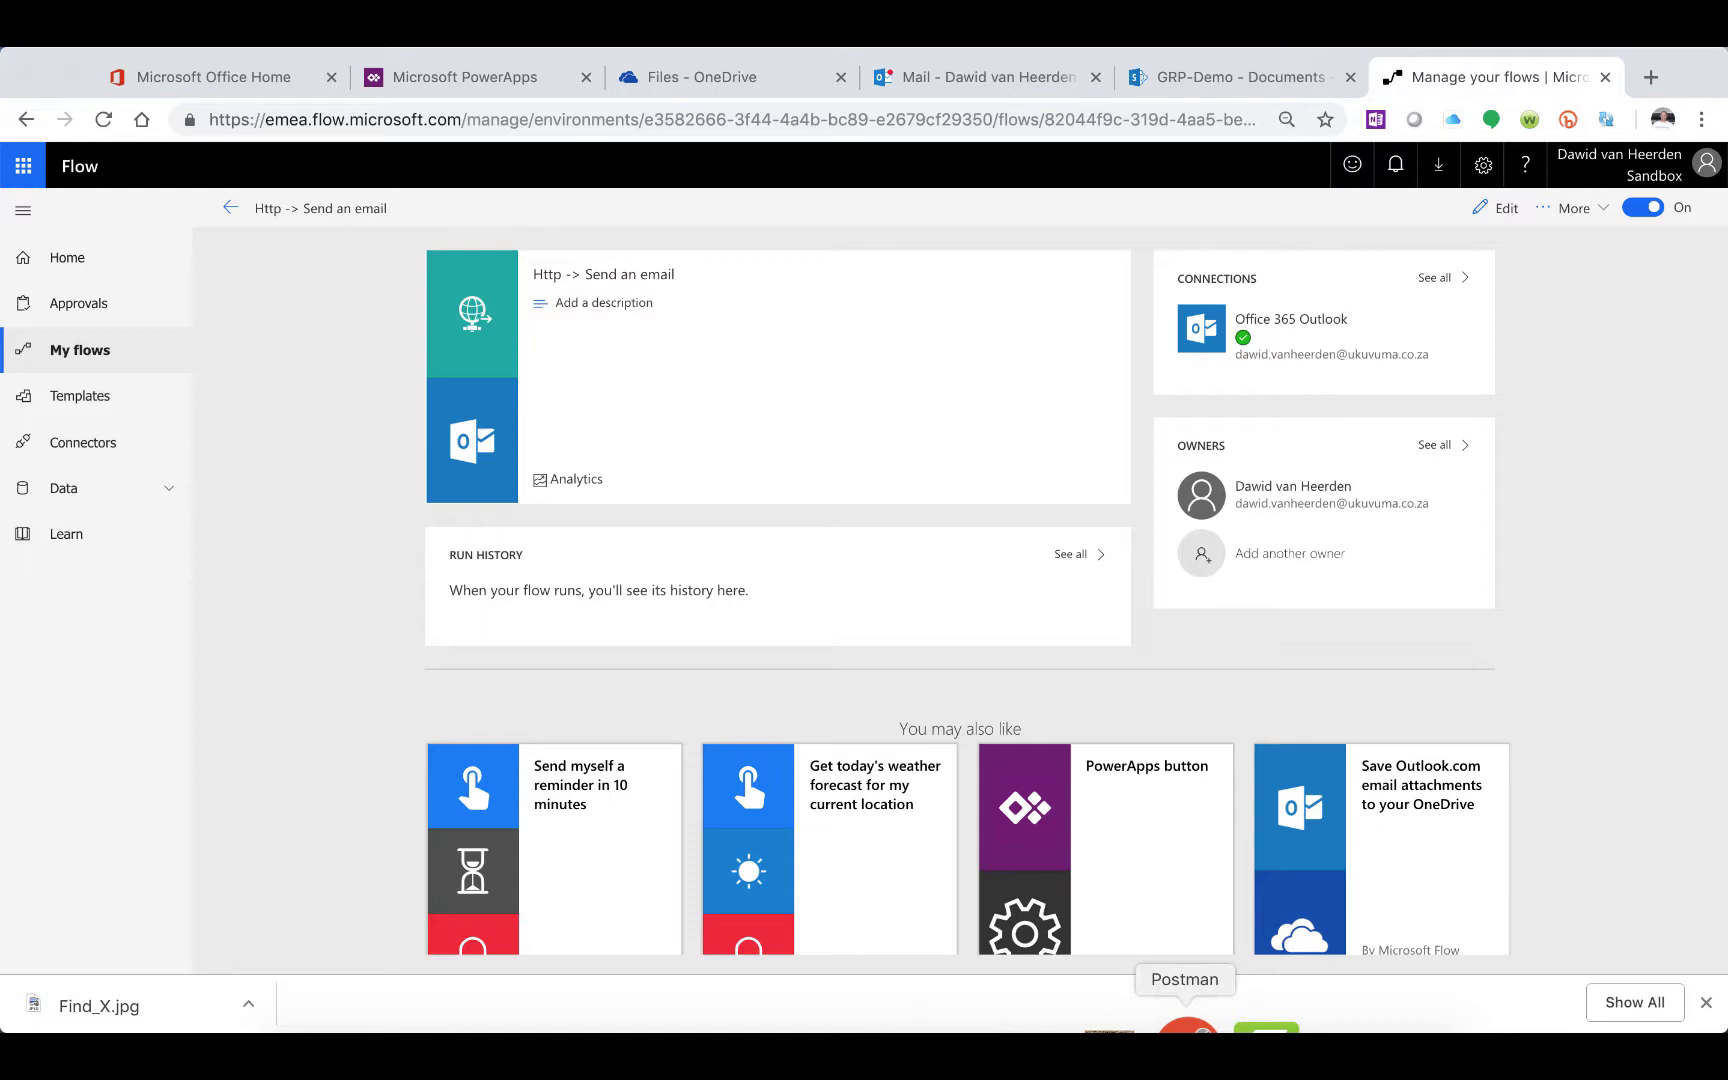
left_click(1187, 1025)
Send the POST request with Find_X and confirm the 202 Accepted response
left_click(1508, 244)
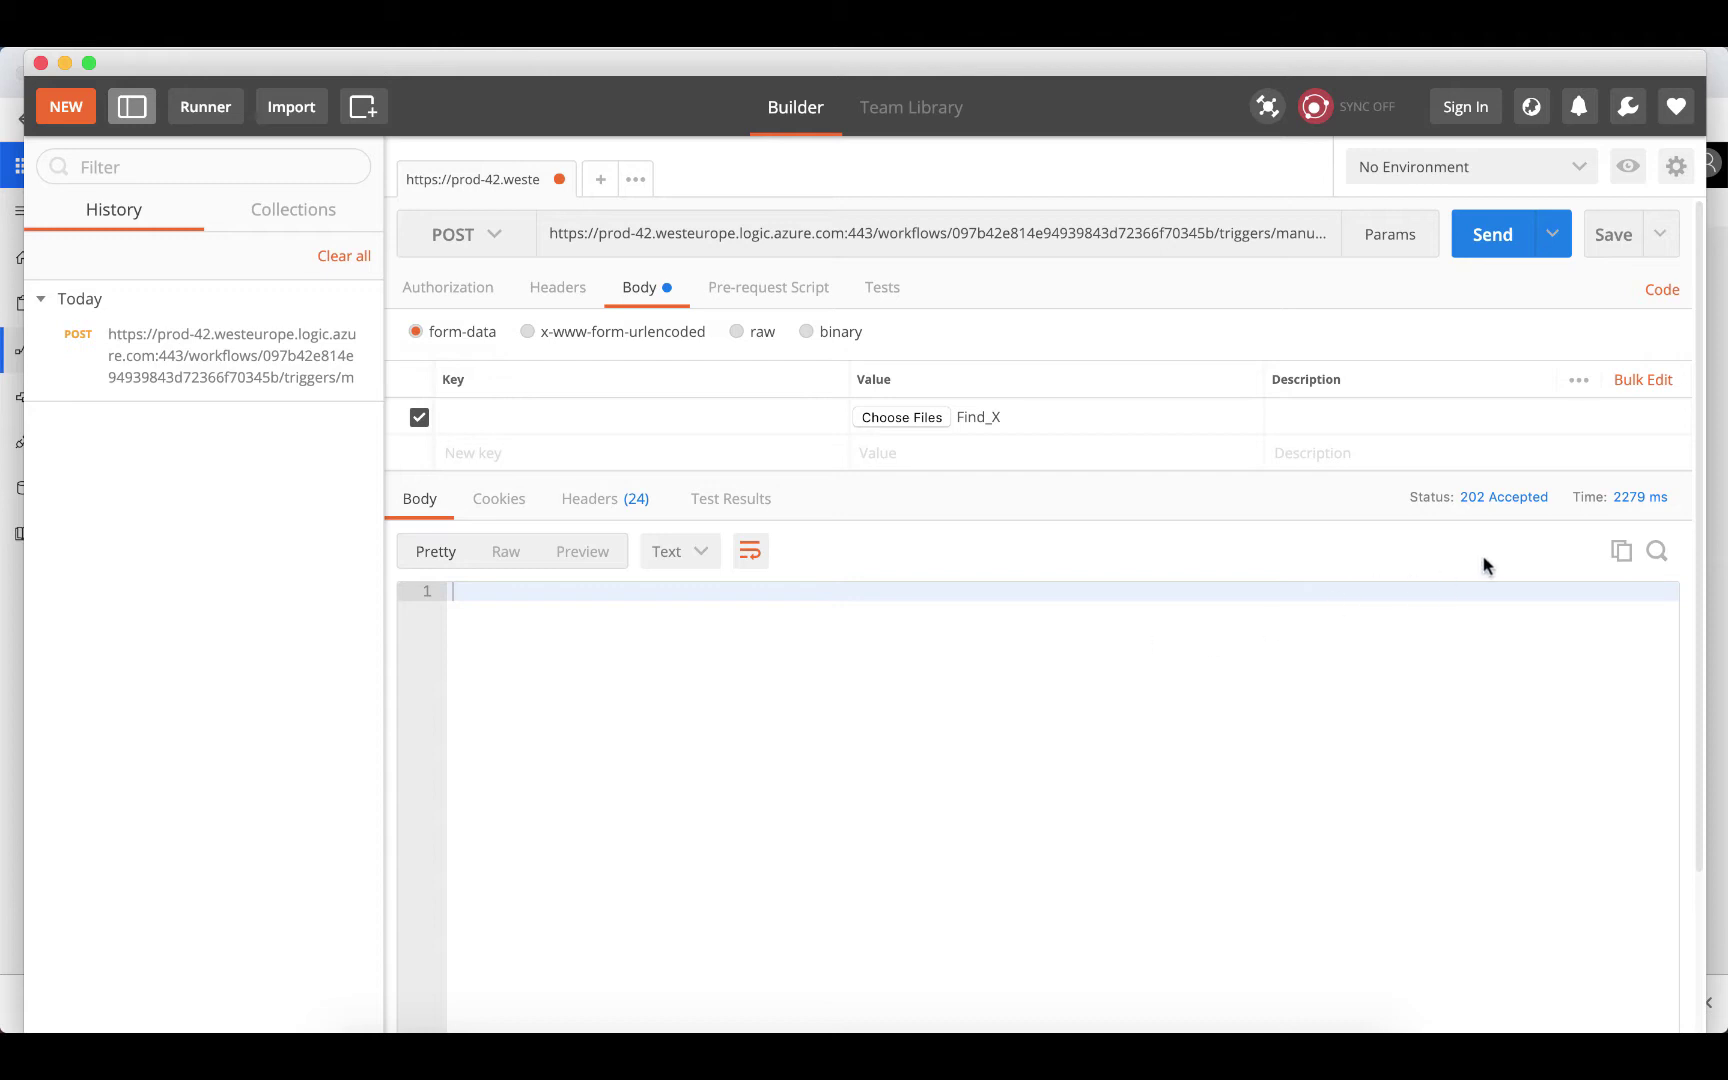
mouse_move(1501, 510)
Reload the Flow page and open the newest succeeded run
mouse_move(558, 1030)
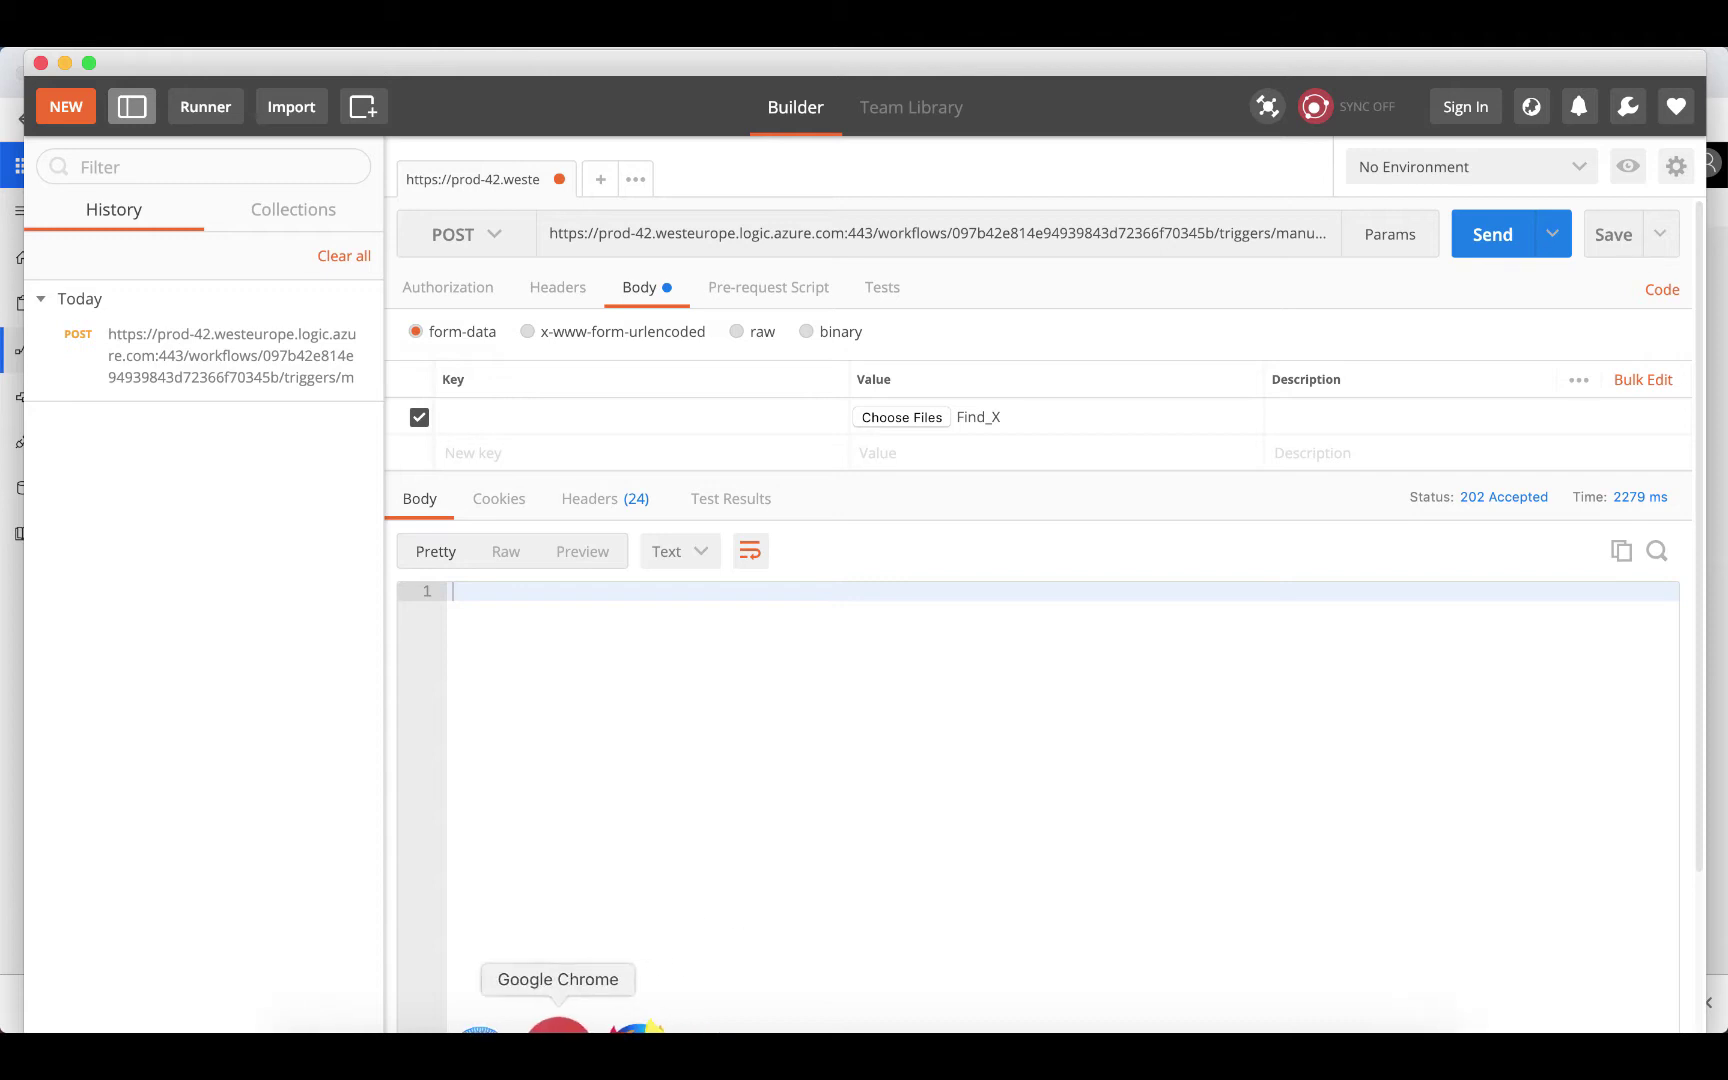
left_click(558, 1028)
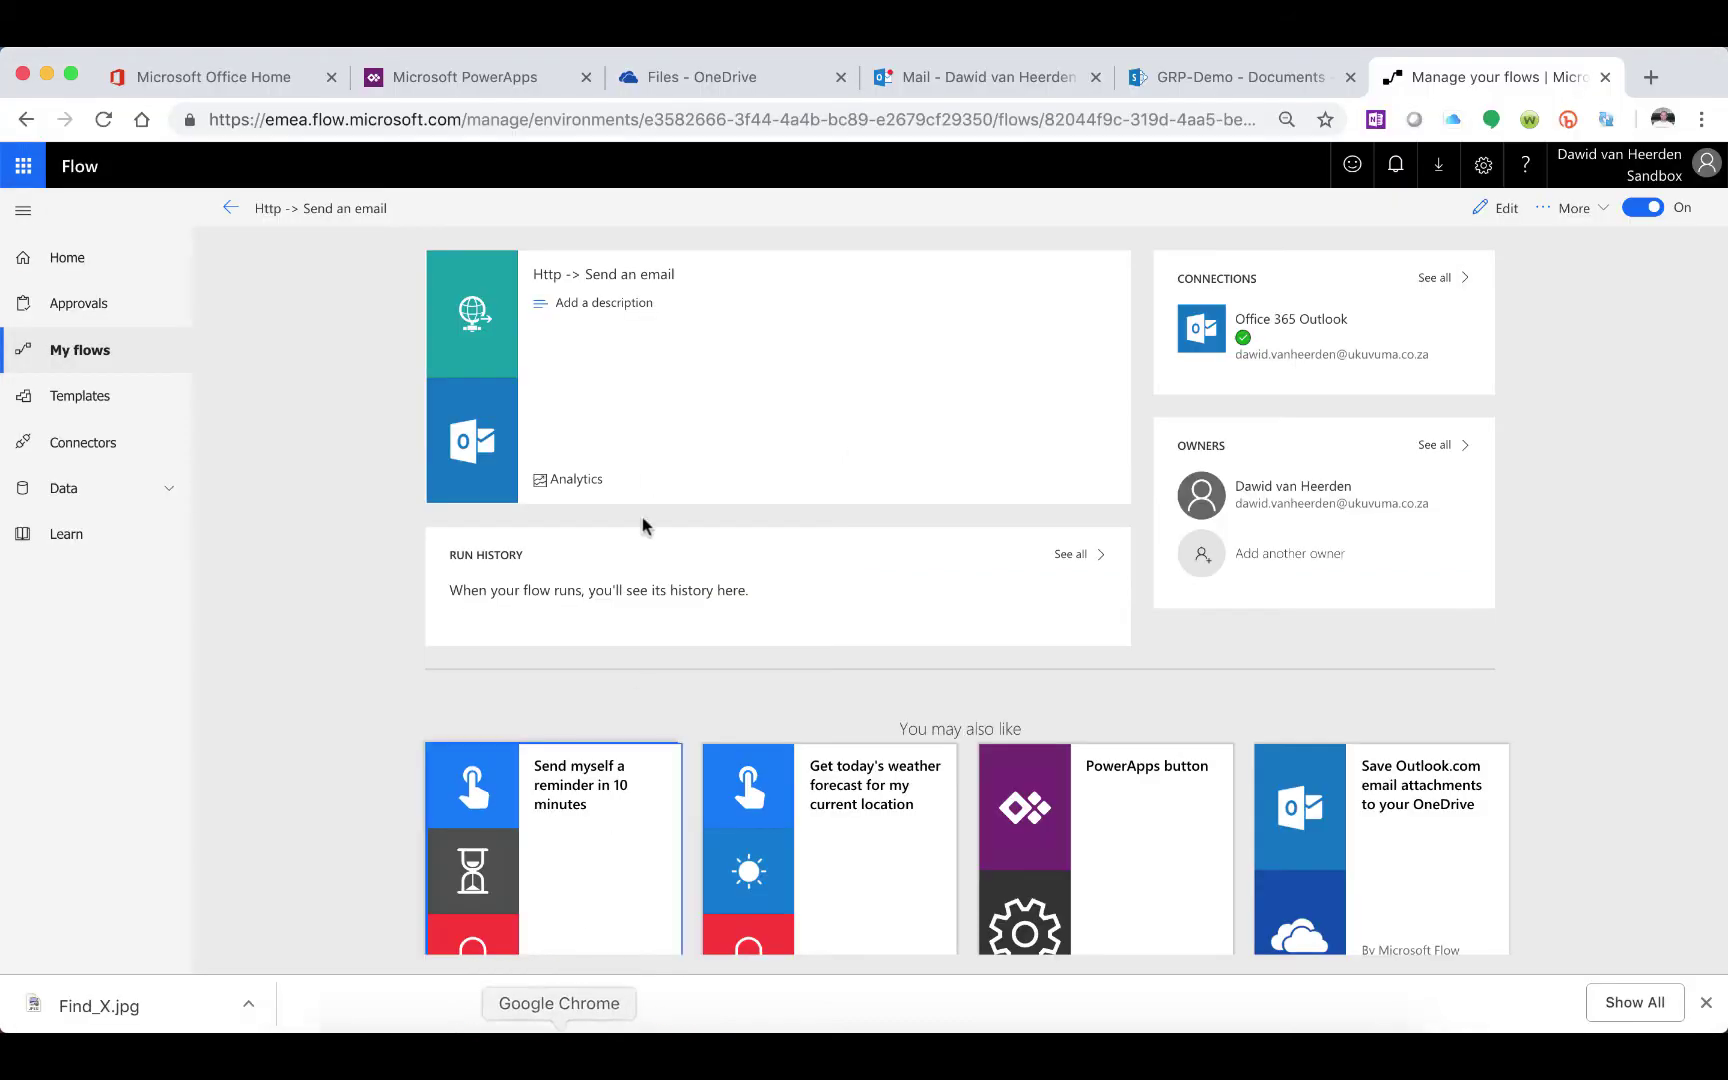
left_click(106, 121)
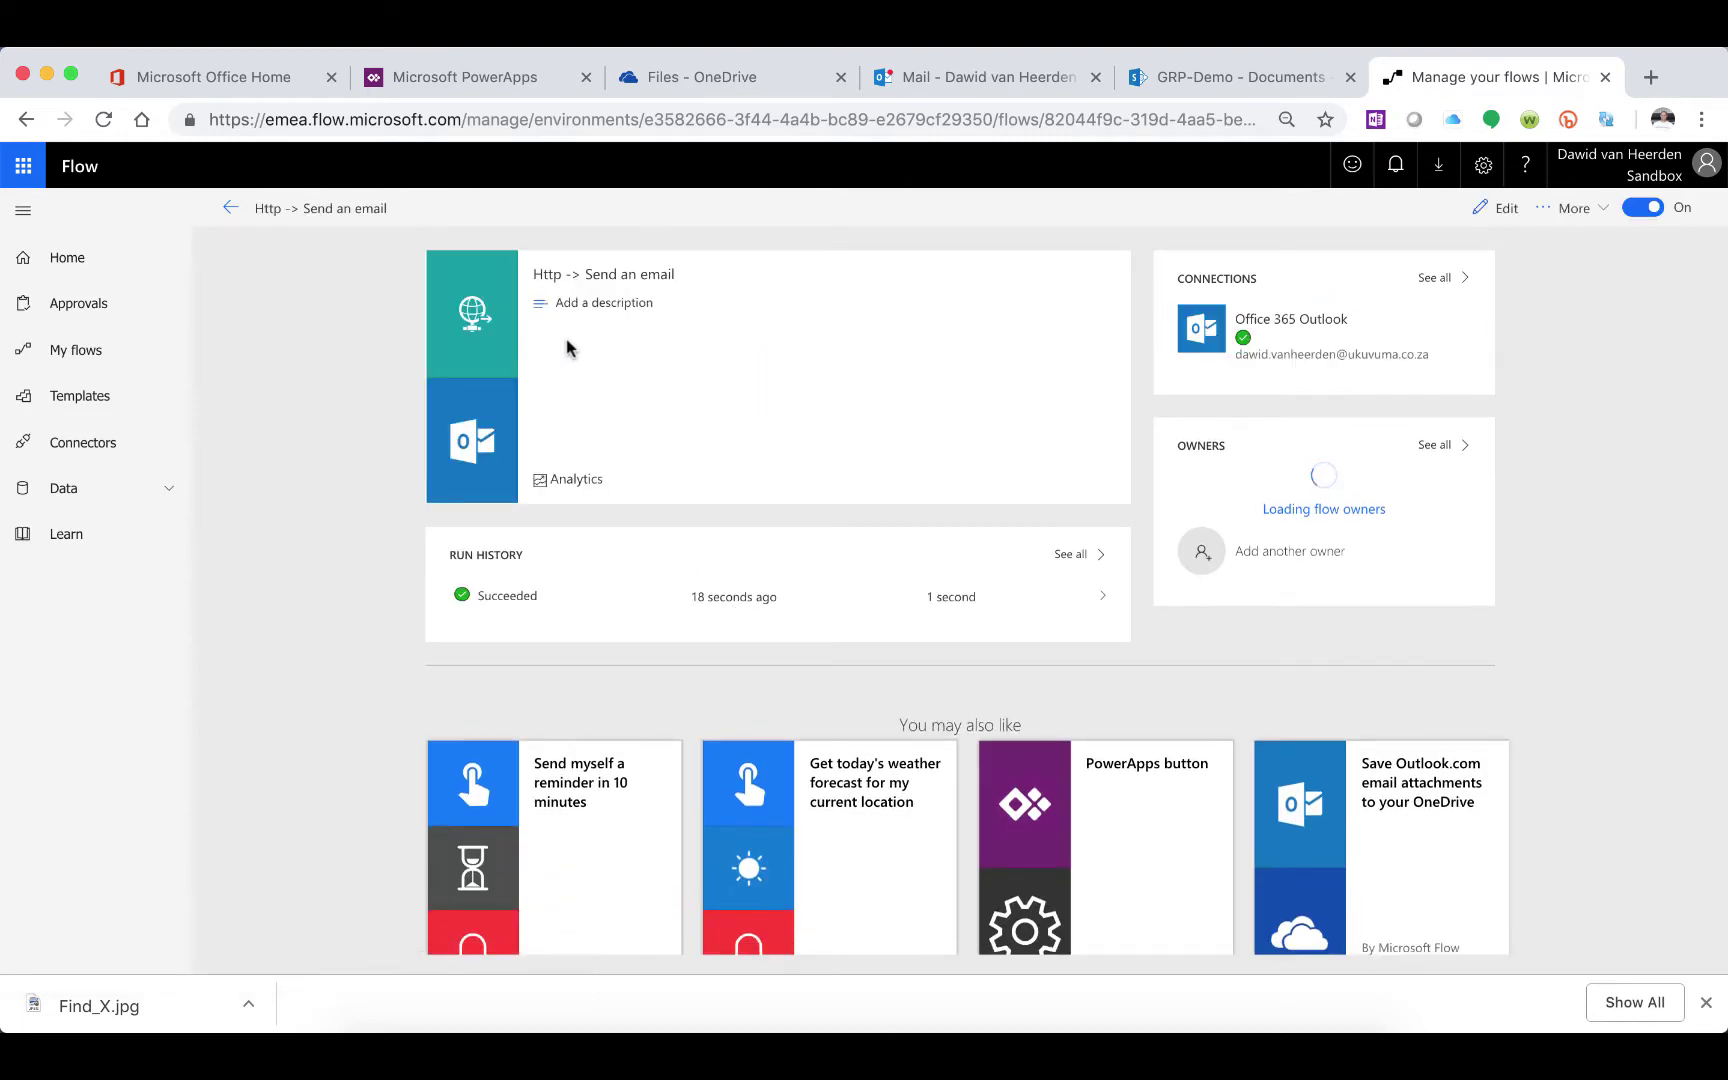
left_click(545, 608)
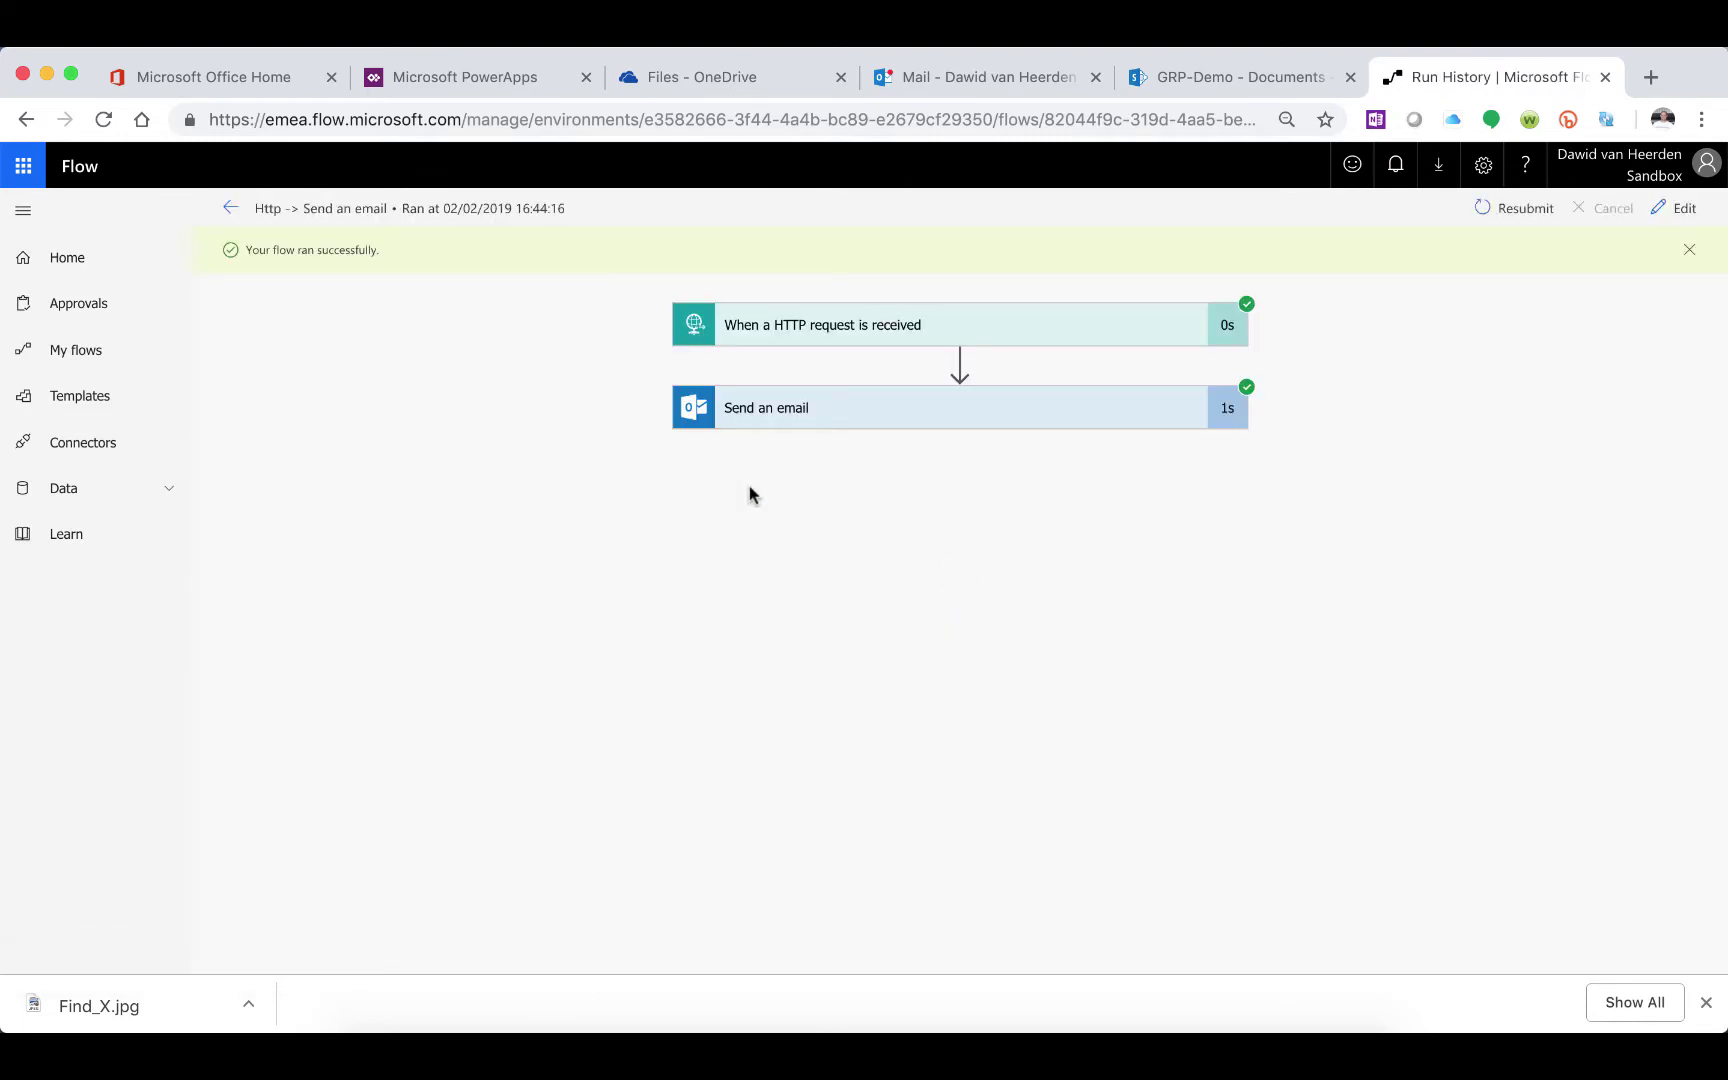
Inspect the trigger's image/png body output and the Send an email step's status 200 result
left_click(772, 338)
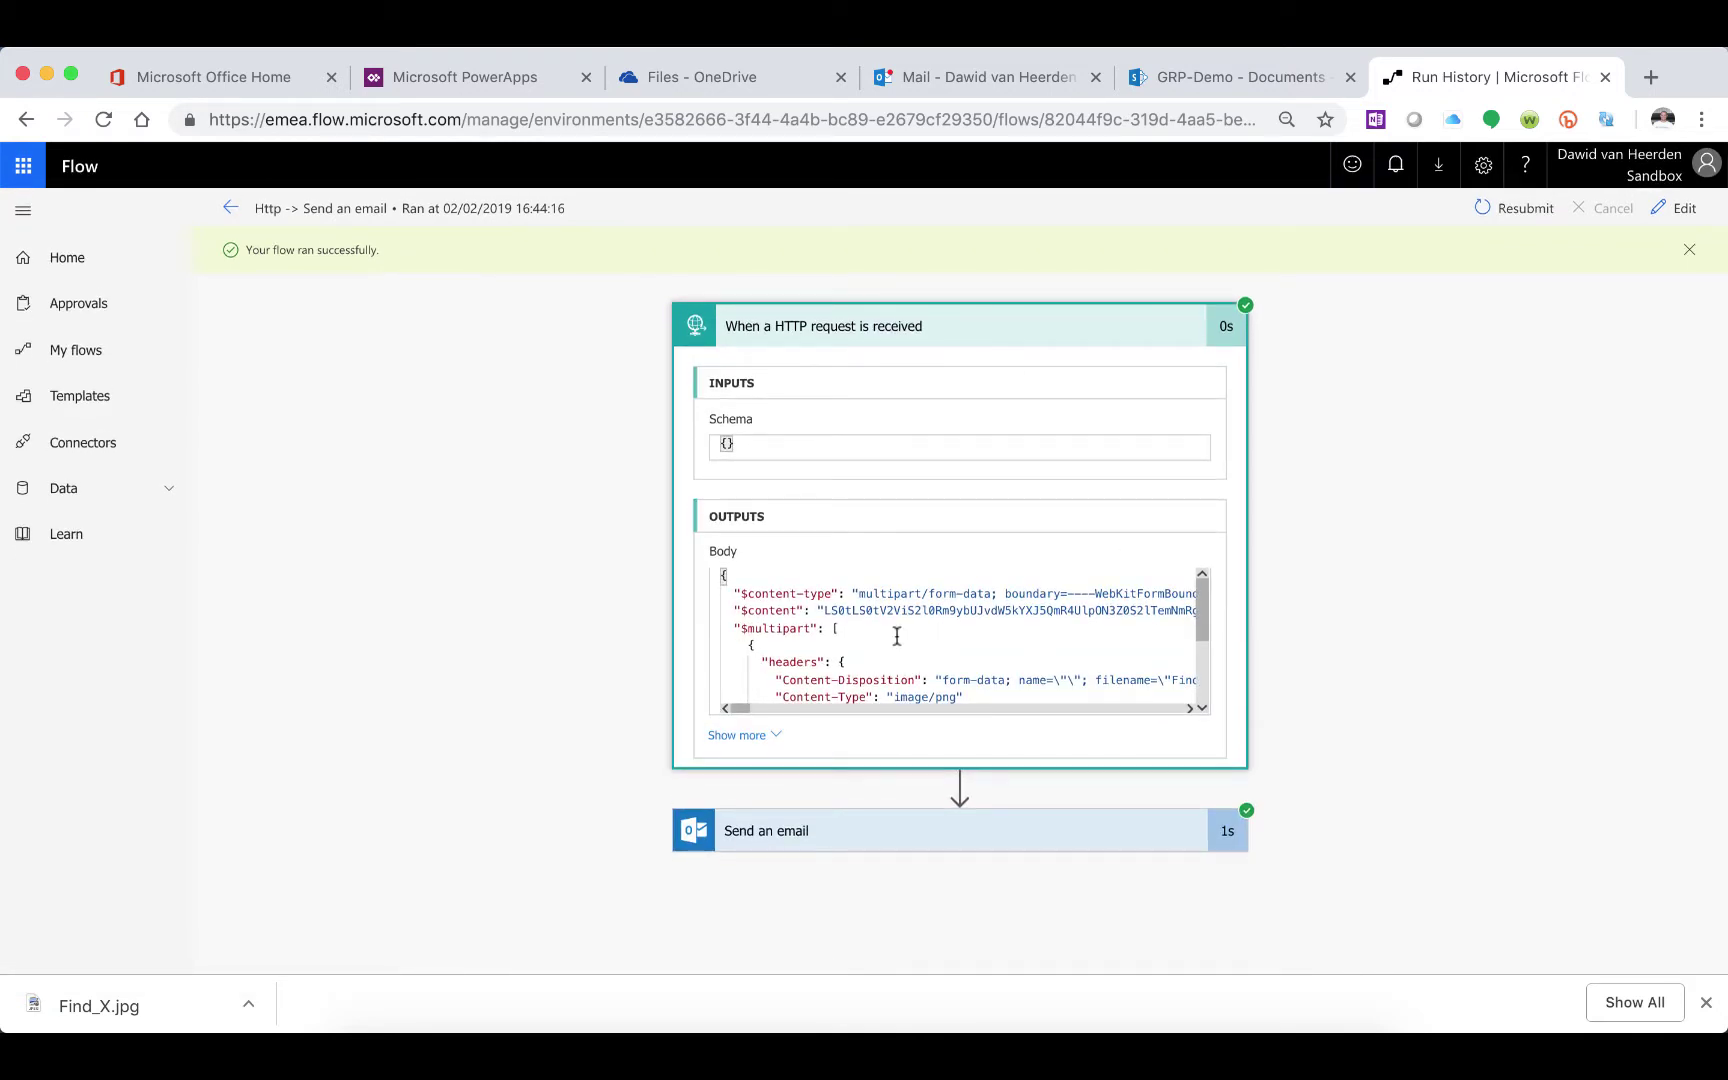
scroll(895, 637, "down", 3)
scroll(897, 637, "up", 2)
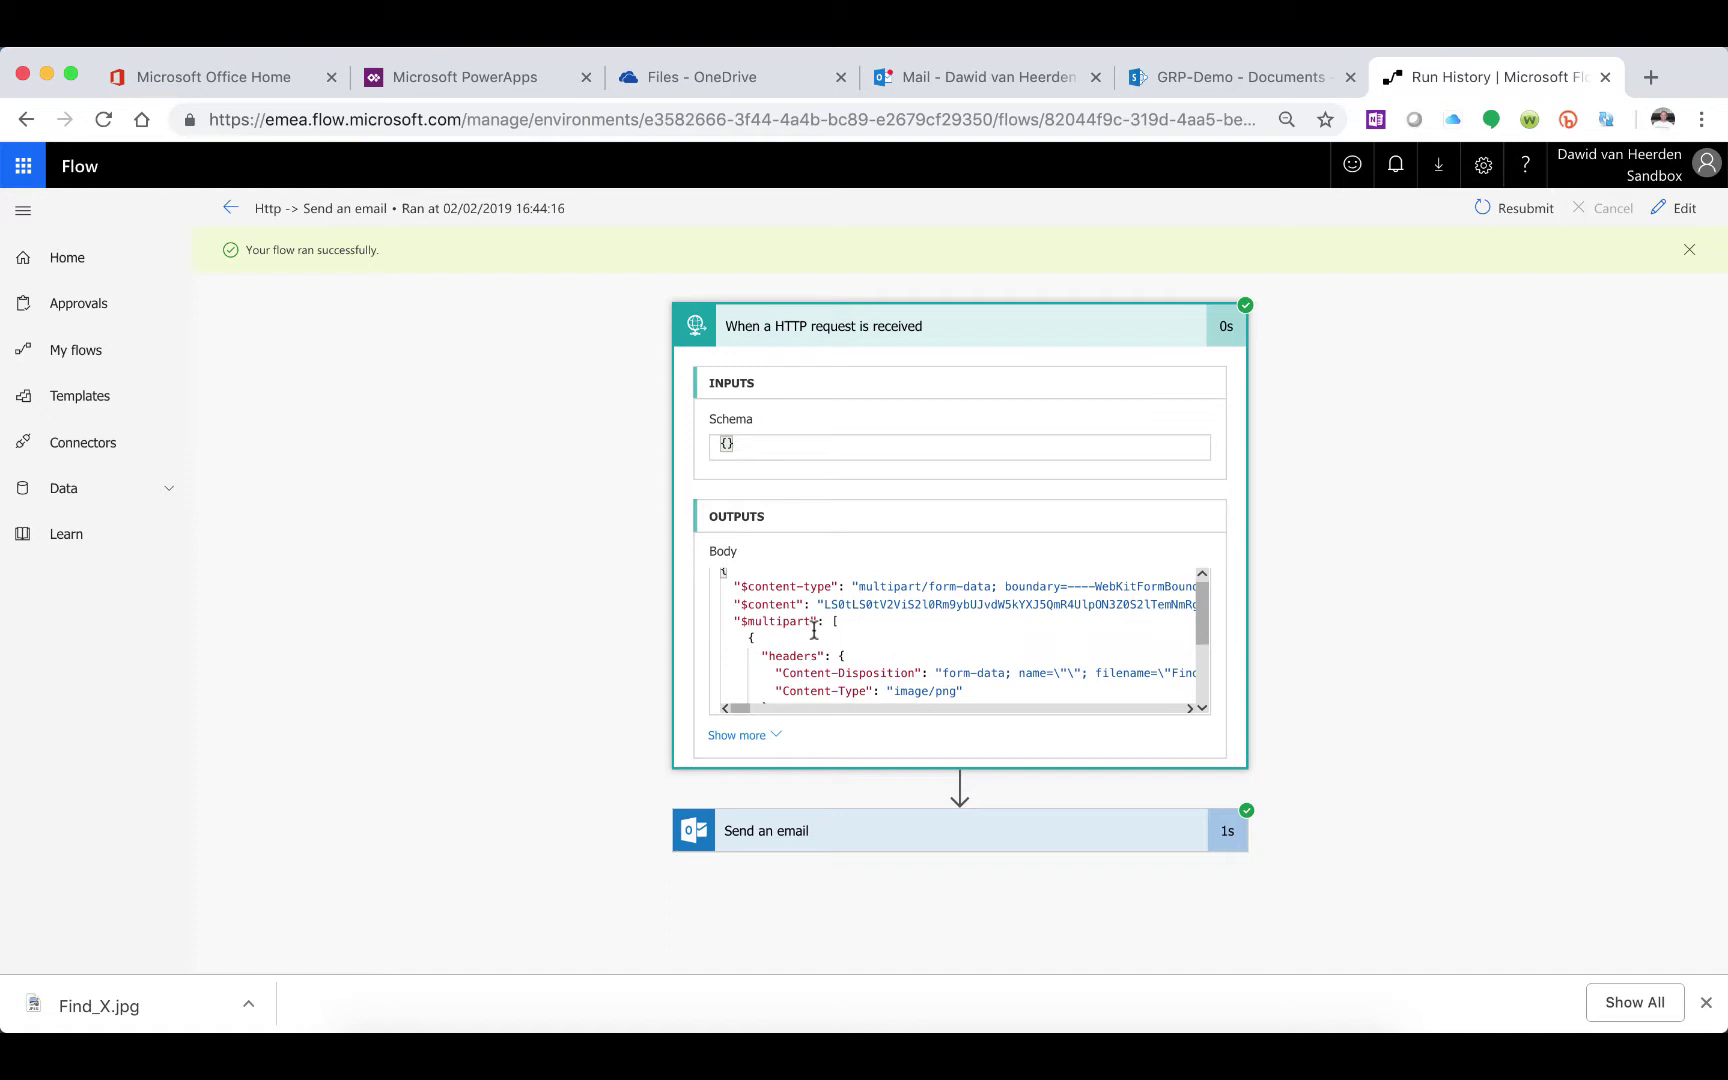
scroll(823, 634, "down", 2)
scroll(822, 634, "down", 2)
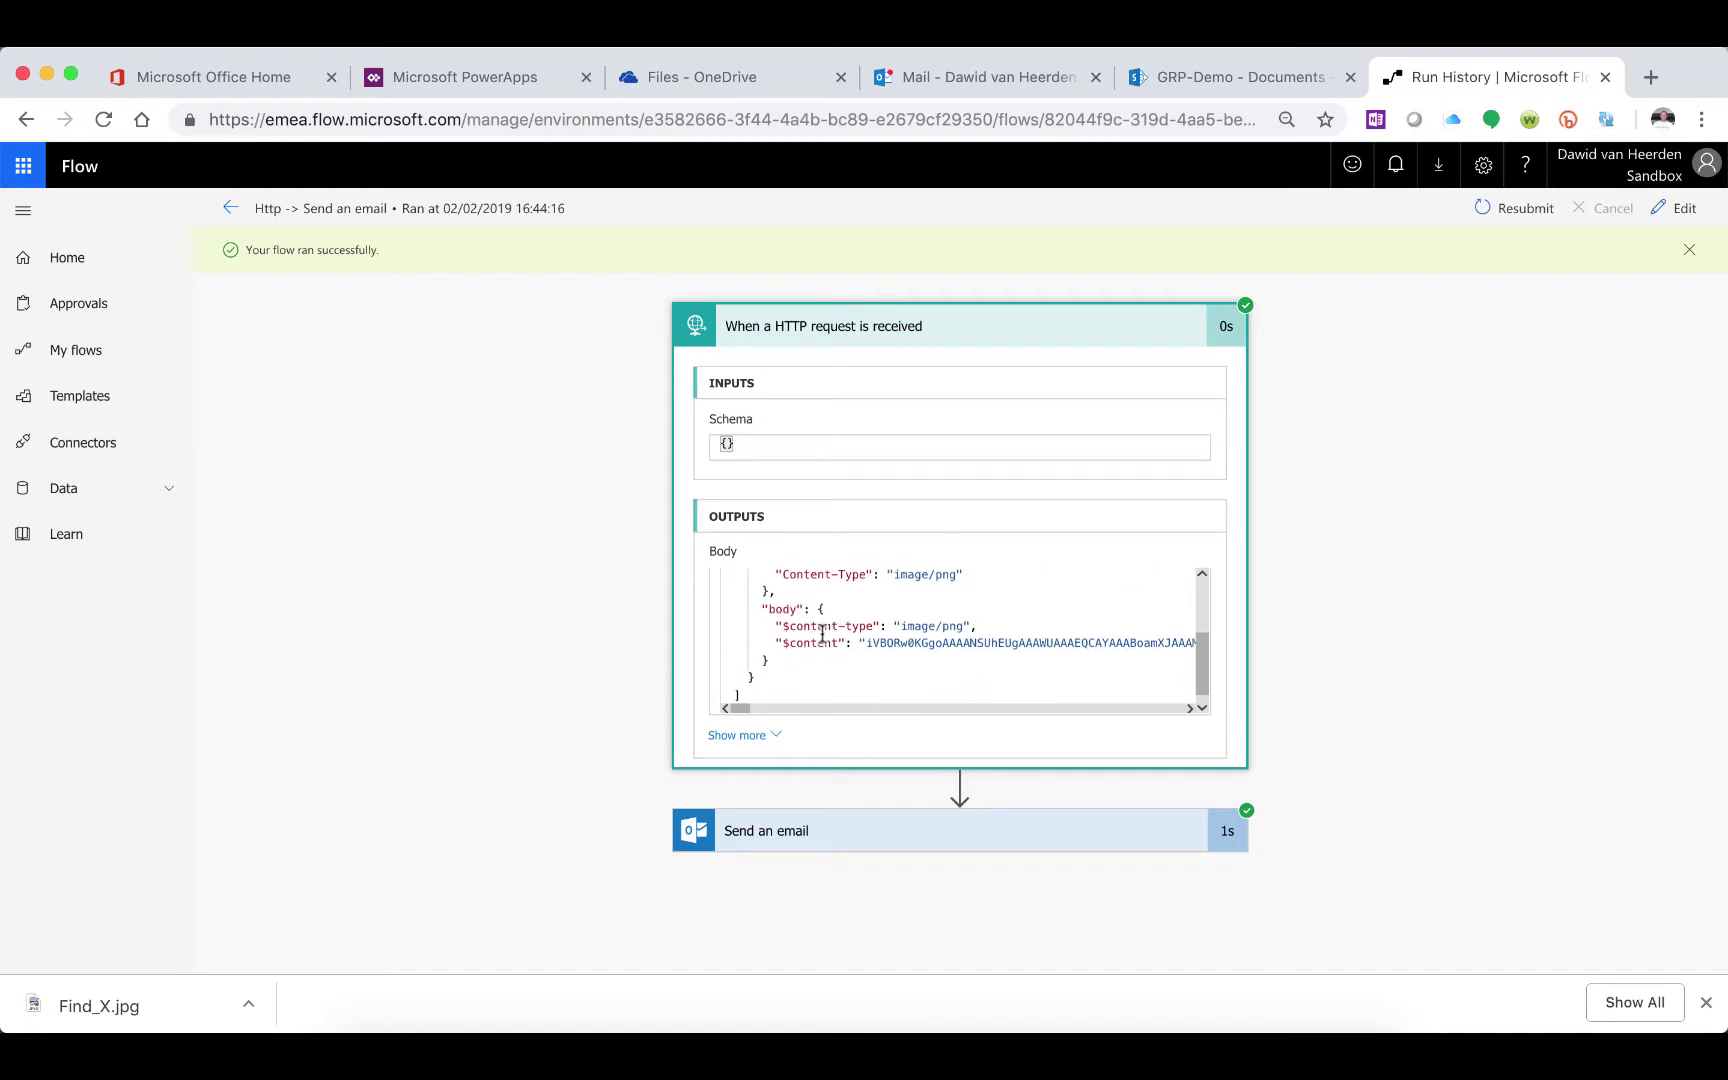
scroll(822, 634, "up", 3)
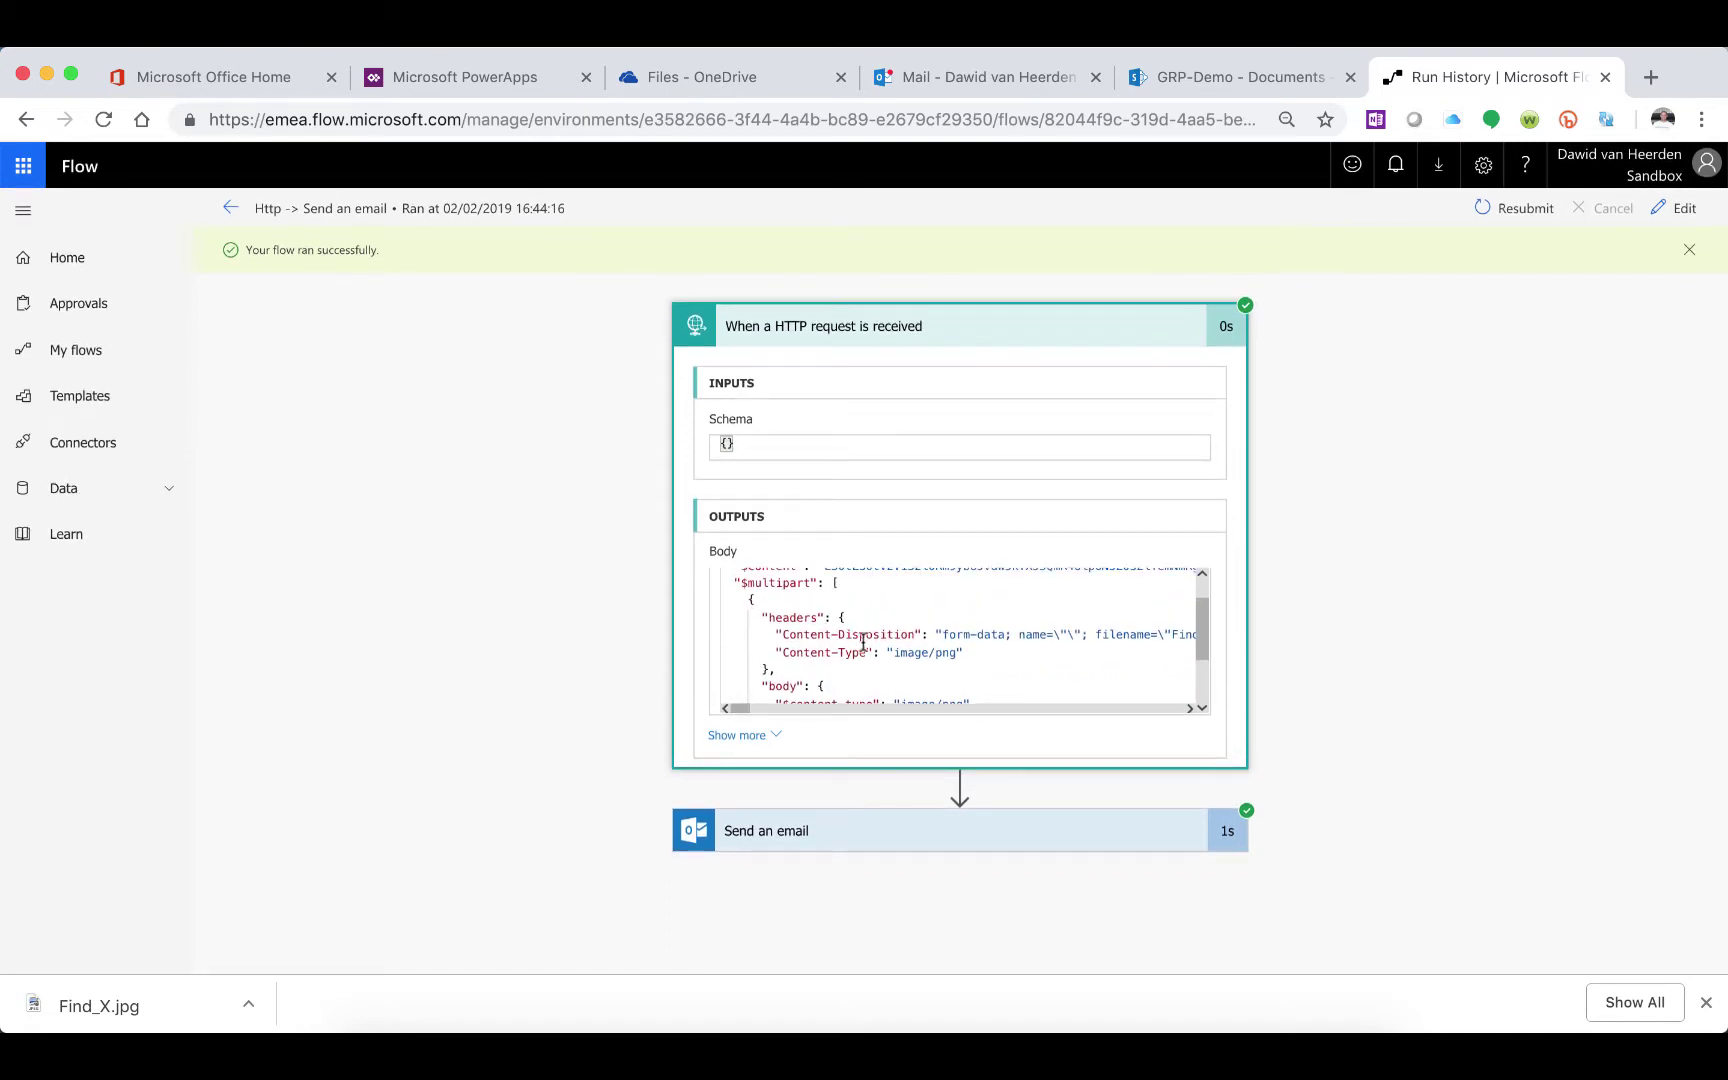
scroll(790, 612, "down", 1)
scroll(790, 612, "down", 2)
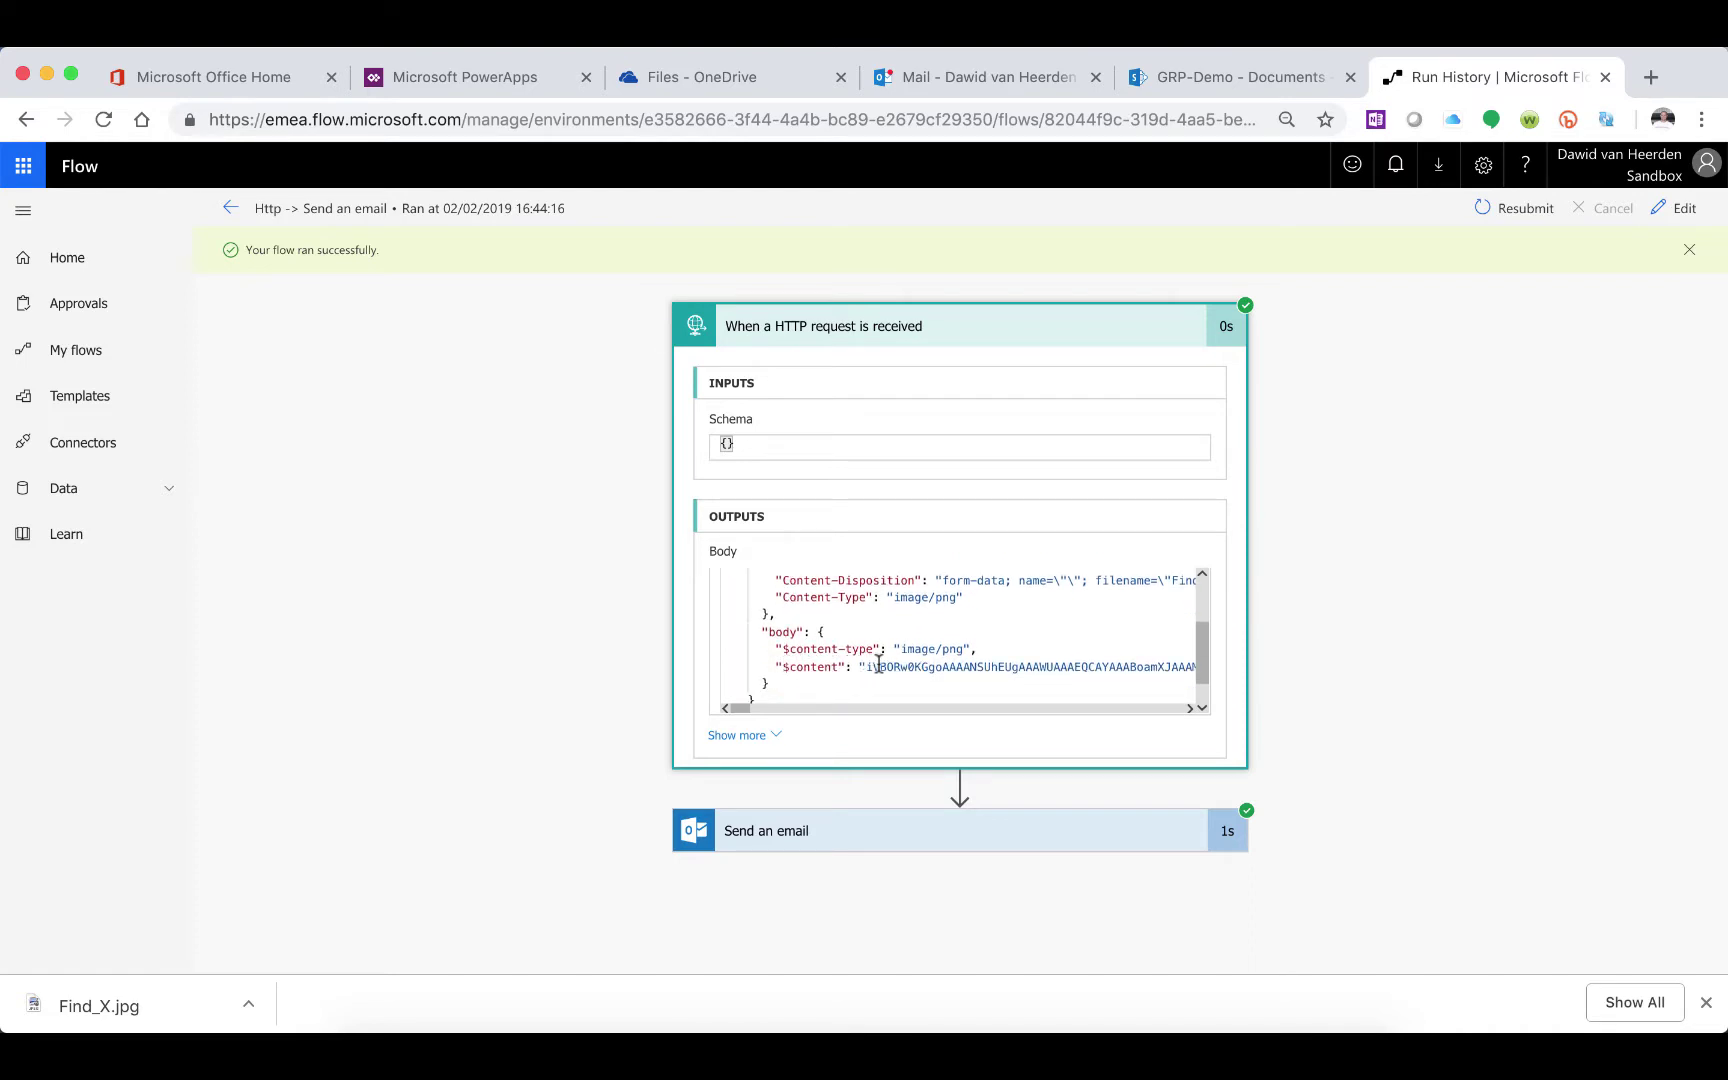
left_click_drag(741, 710, 735, 720)
scroll(890, 675, "down", 2)
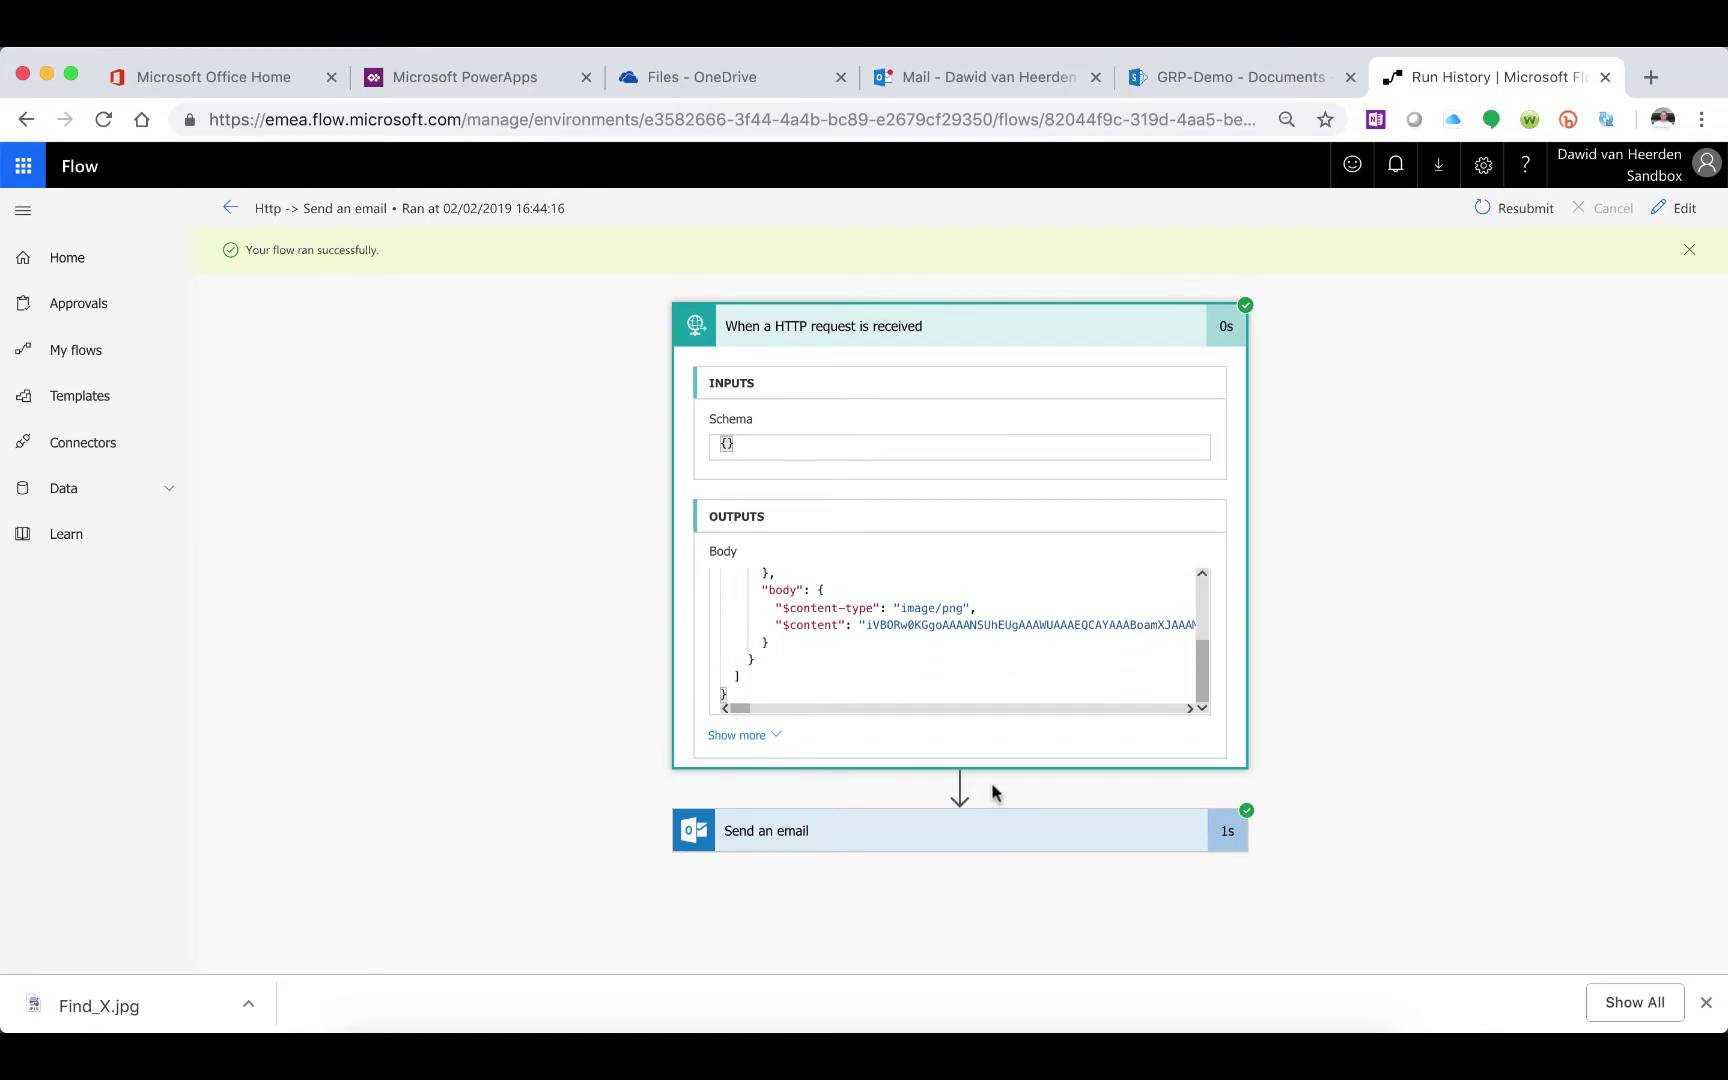
left_click(770, 840)
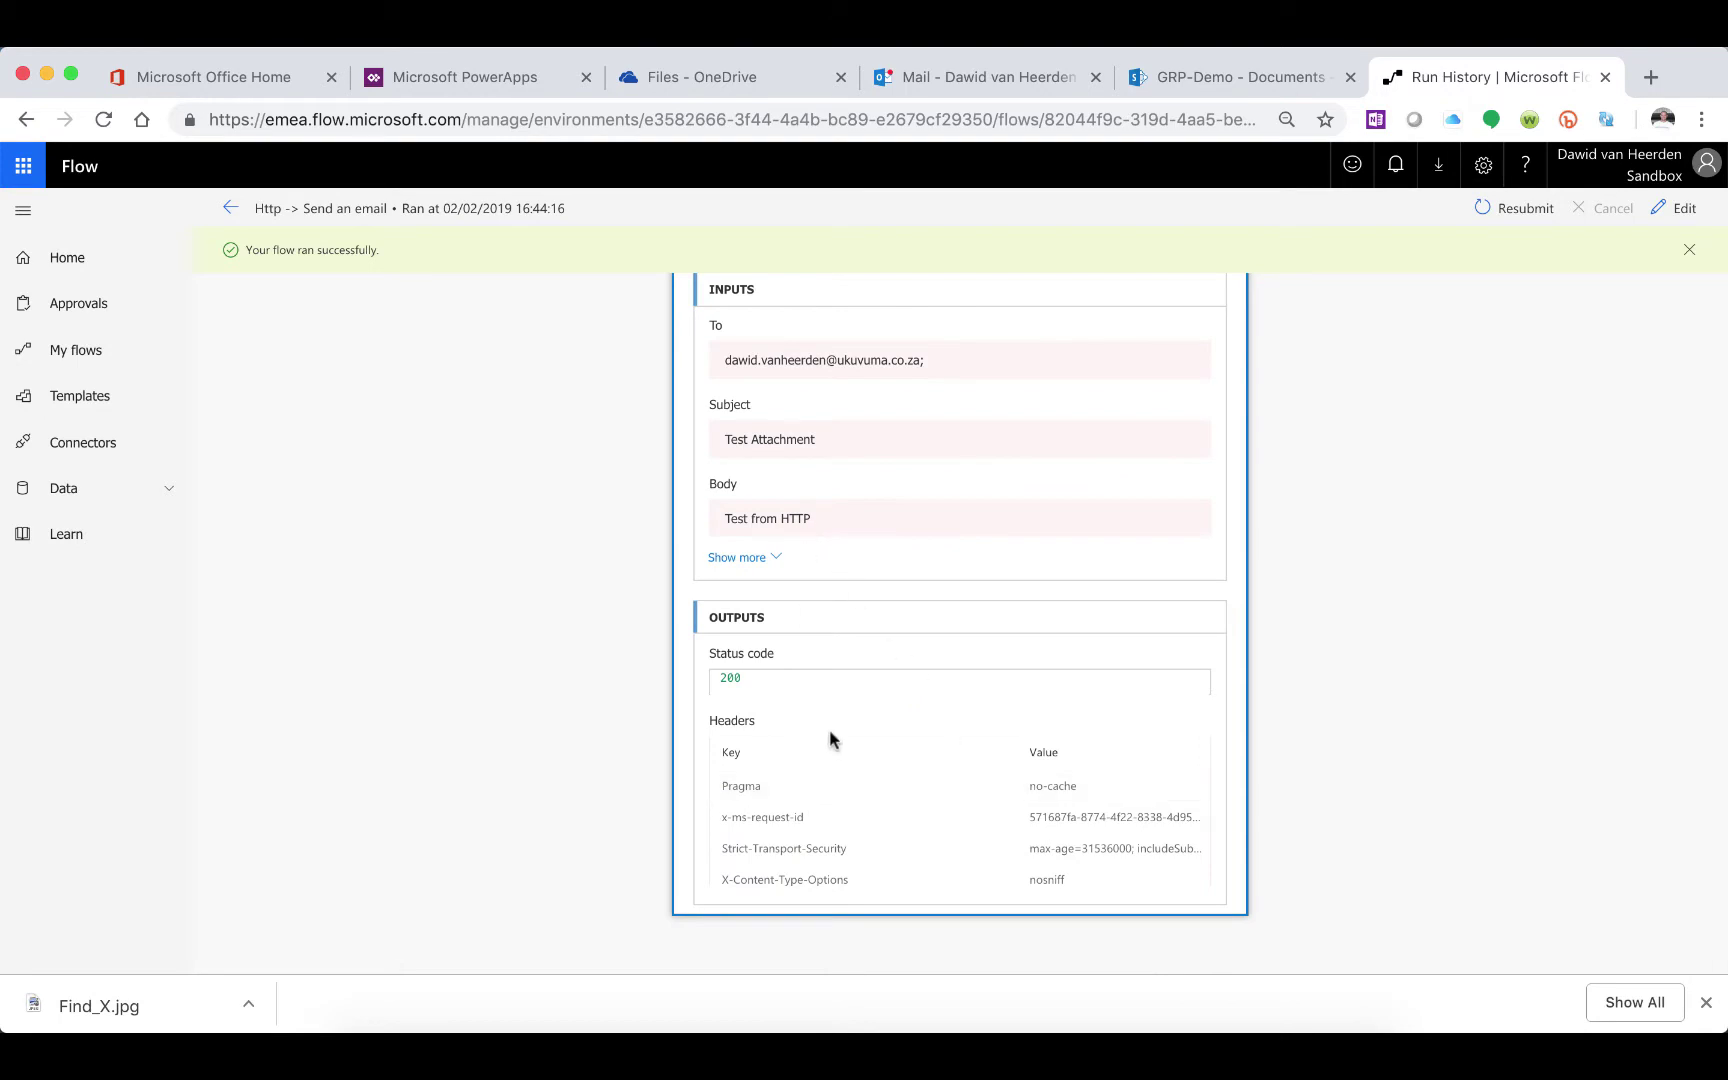
Check the Test Attachment email's test.png image, which fails to open, then return to the flow's run history
left_click(1004, 88)
left_click(361, 390)
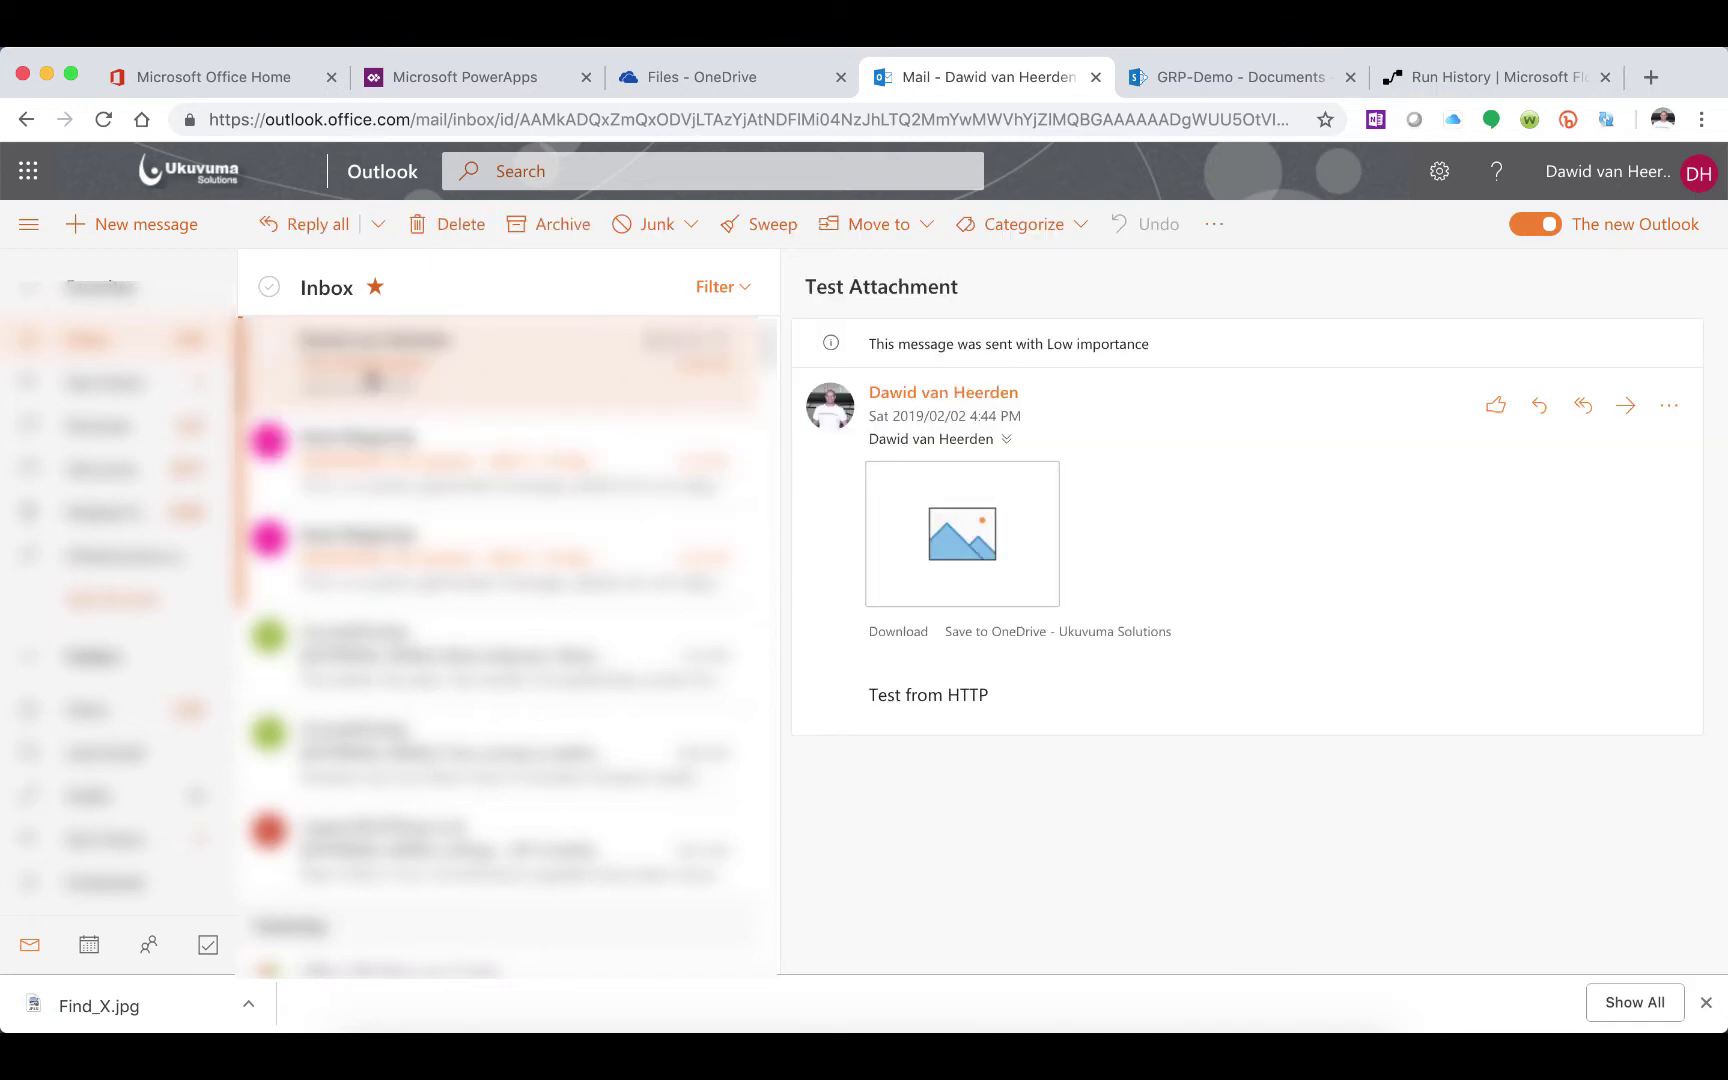
left_click(952, 541)
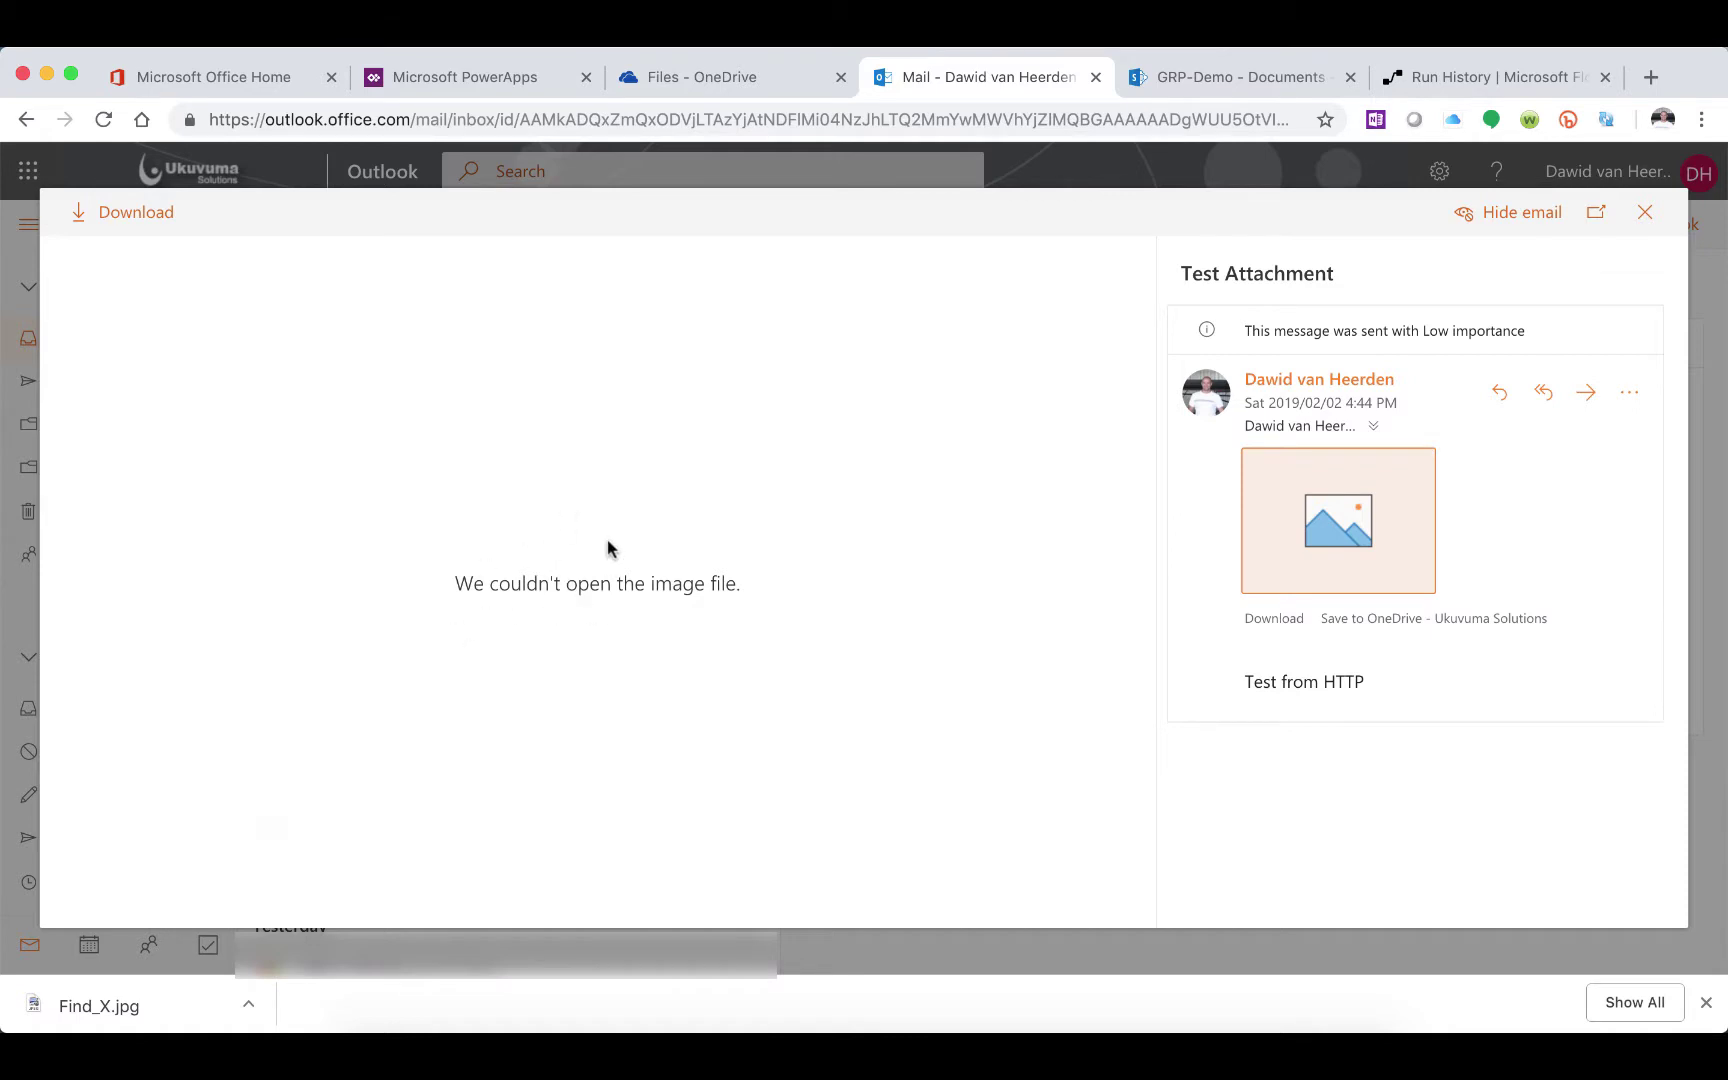
left_click(1646, 219)
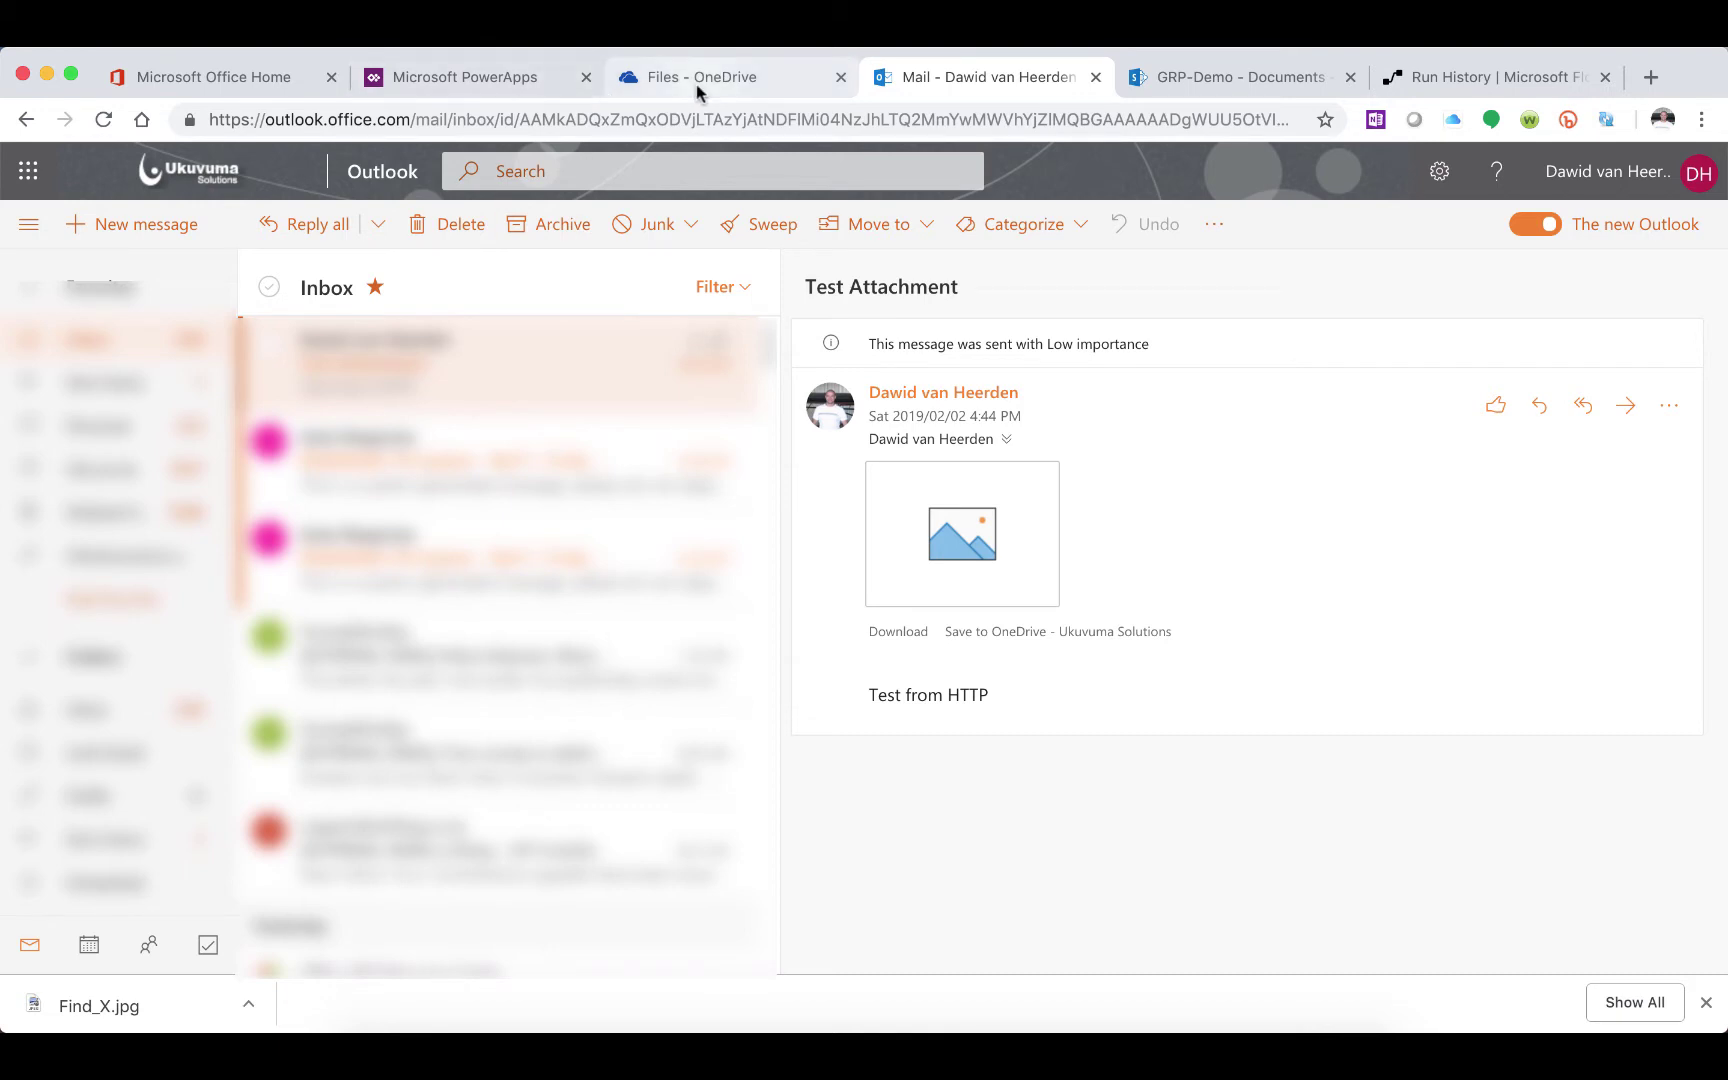
left_click(1486, 90)
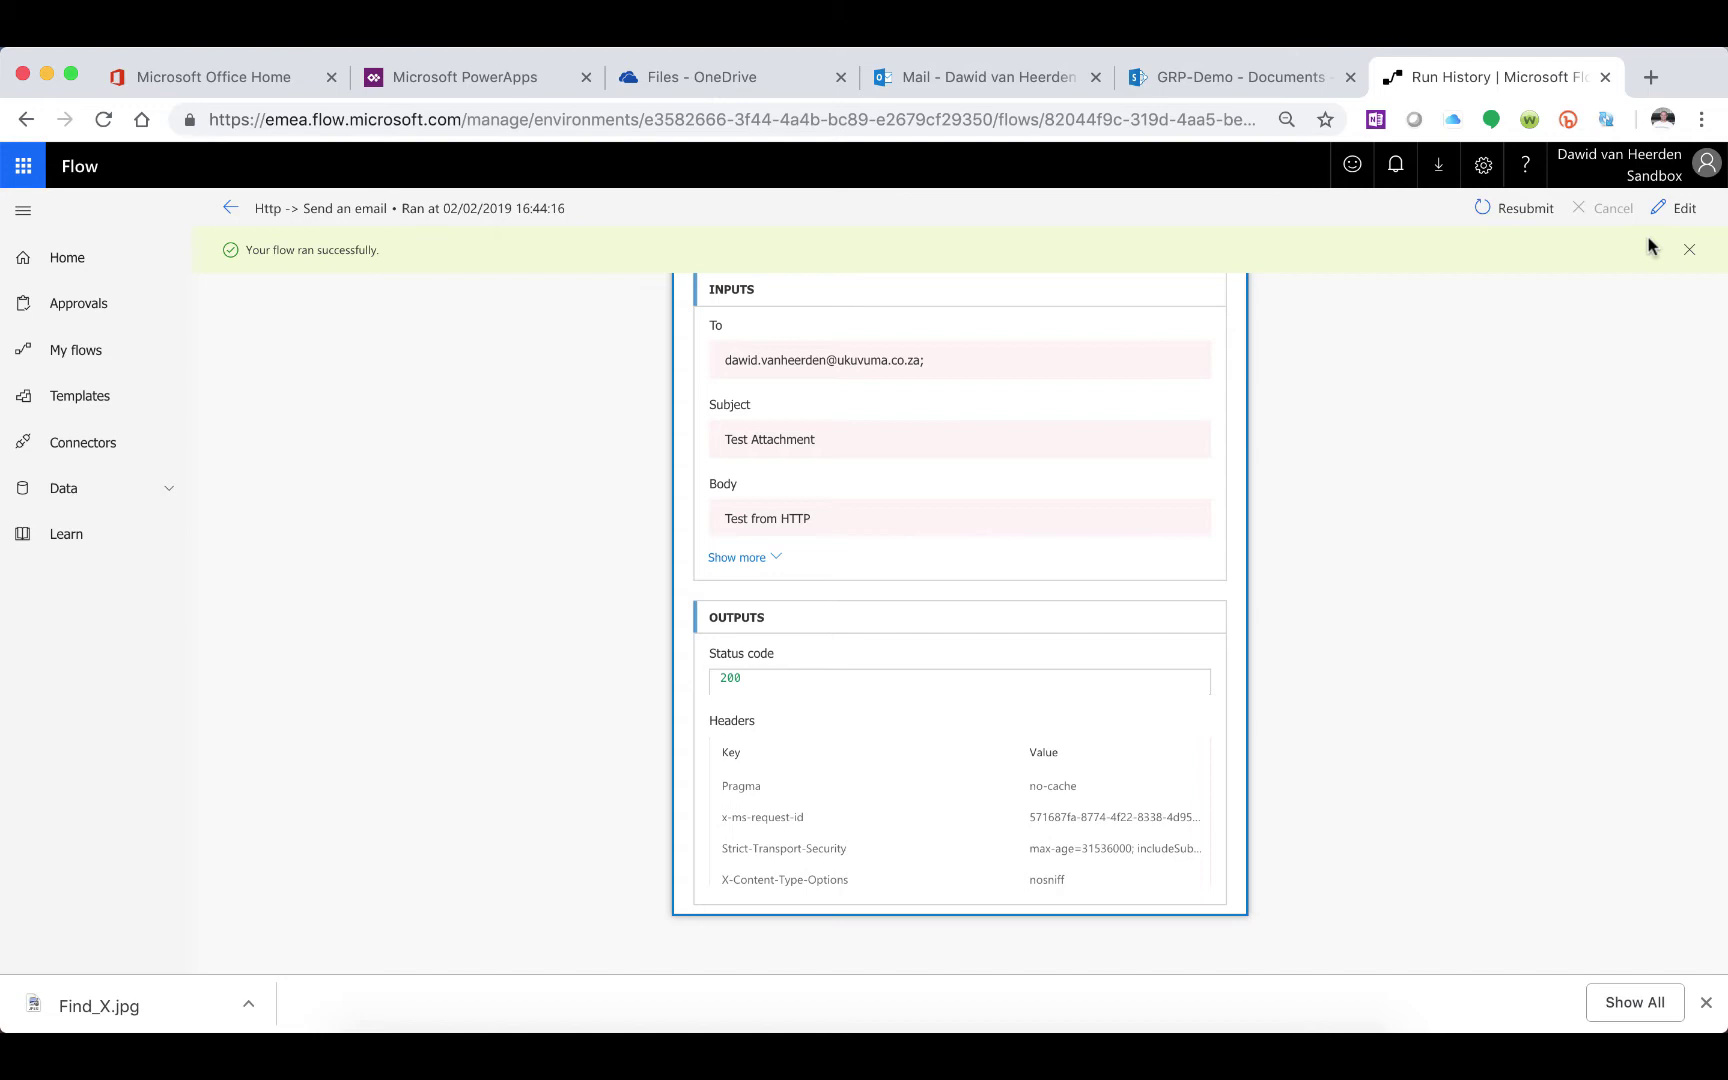
Open the Send an email step's attachment content expression in the flow editor
left_click(1676, 208)
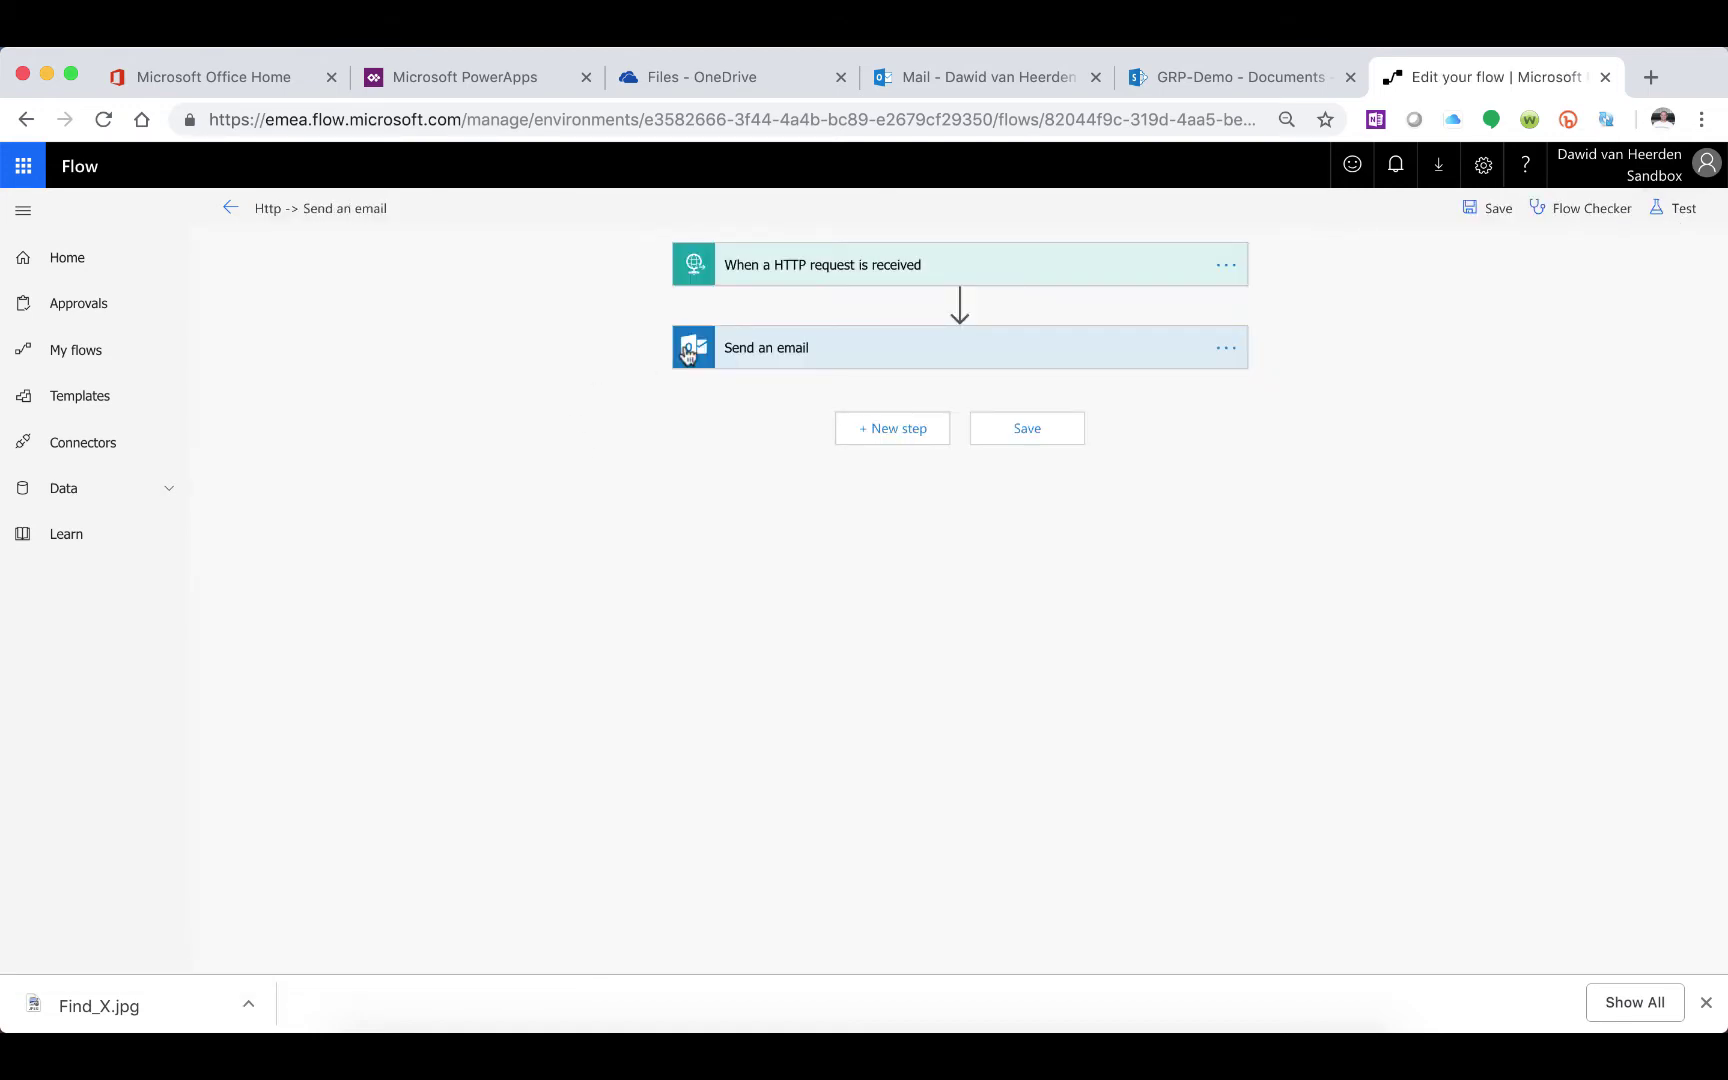
left_click(803, 350)
left_click(787, 487)
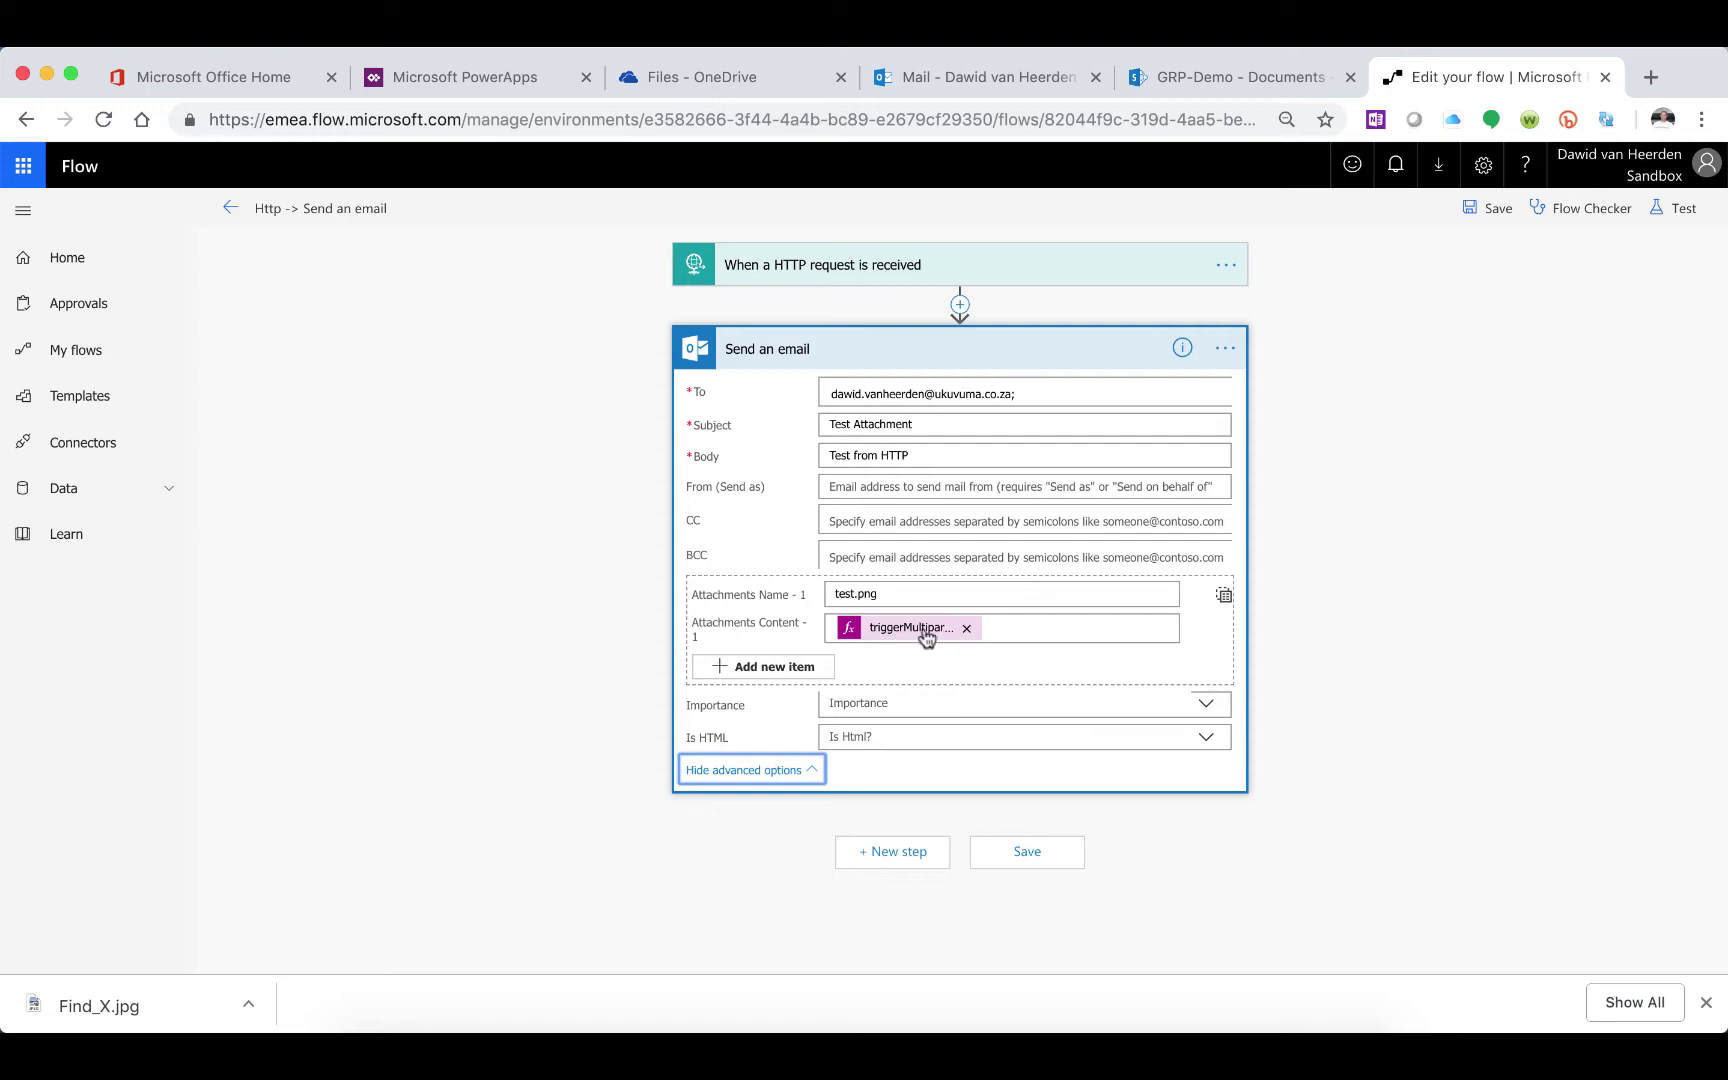
left_click(926, 638)
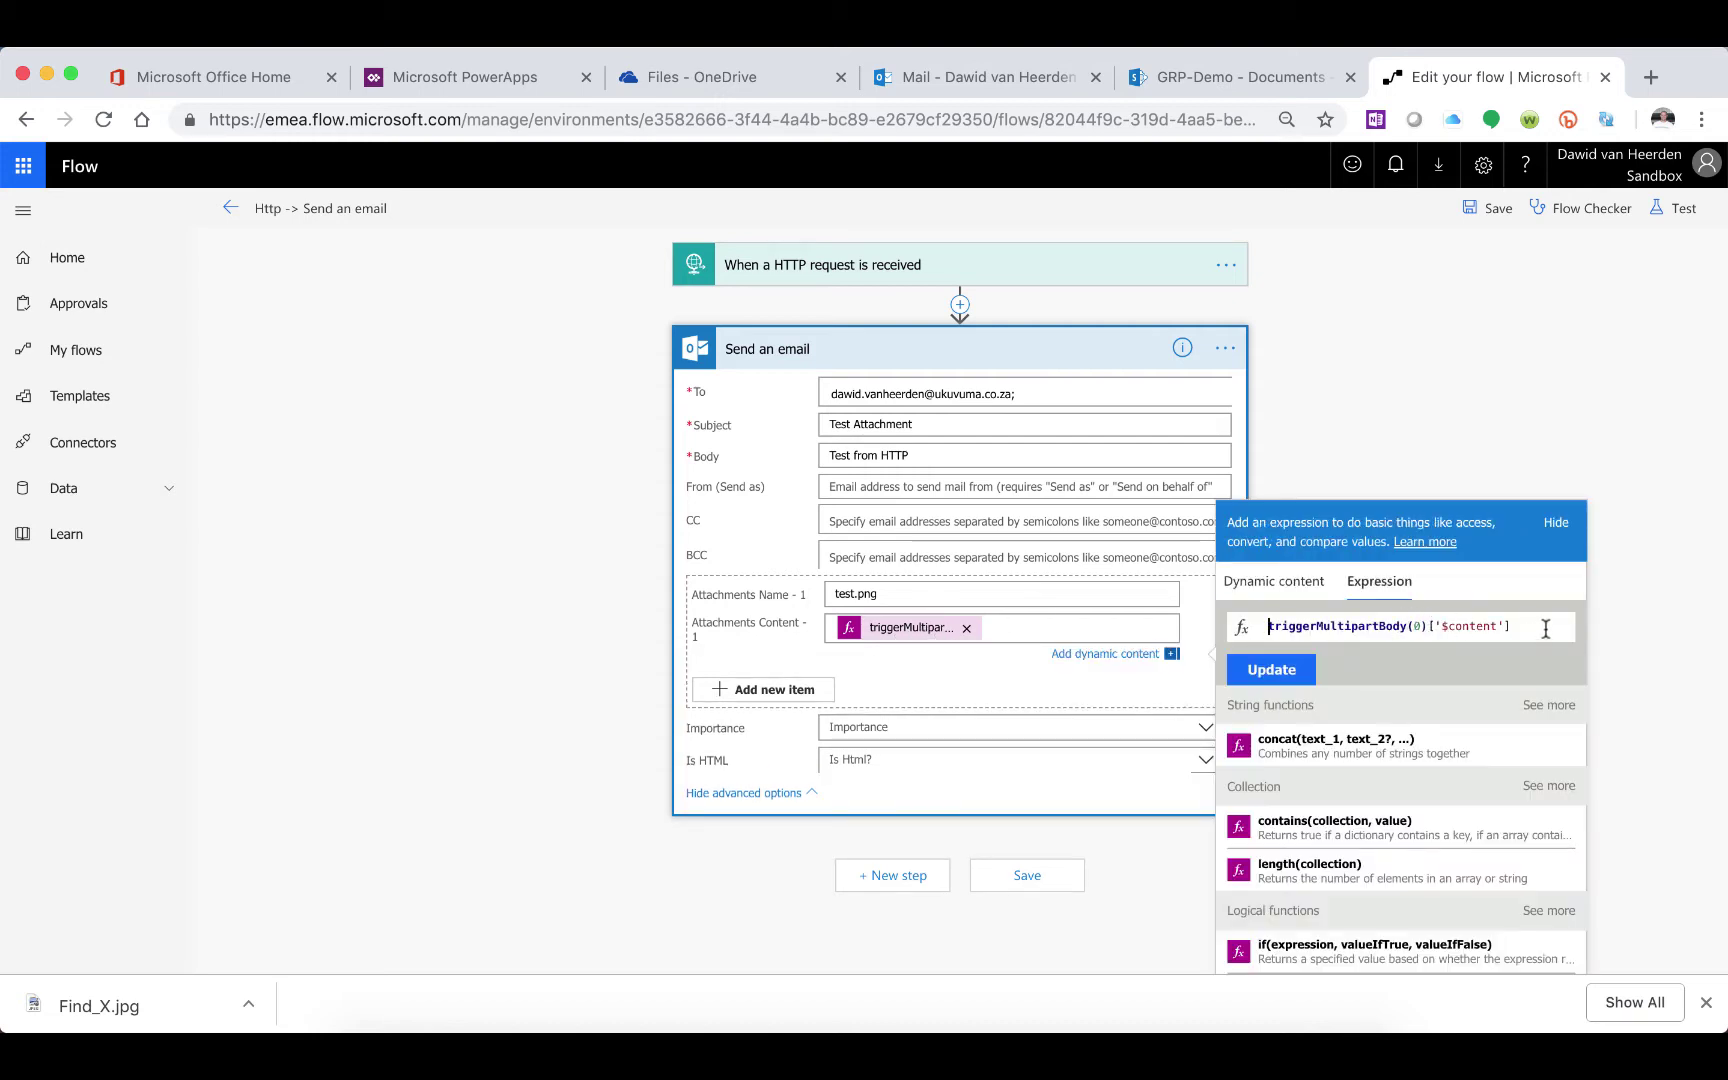
Change the attachment content to base64ToBinary(triggerMultipartBody(0)['$content'])
left_click_drag(1510, 626, 1280, 632)
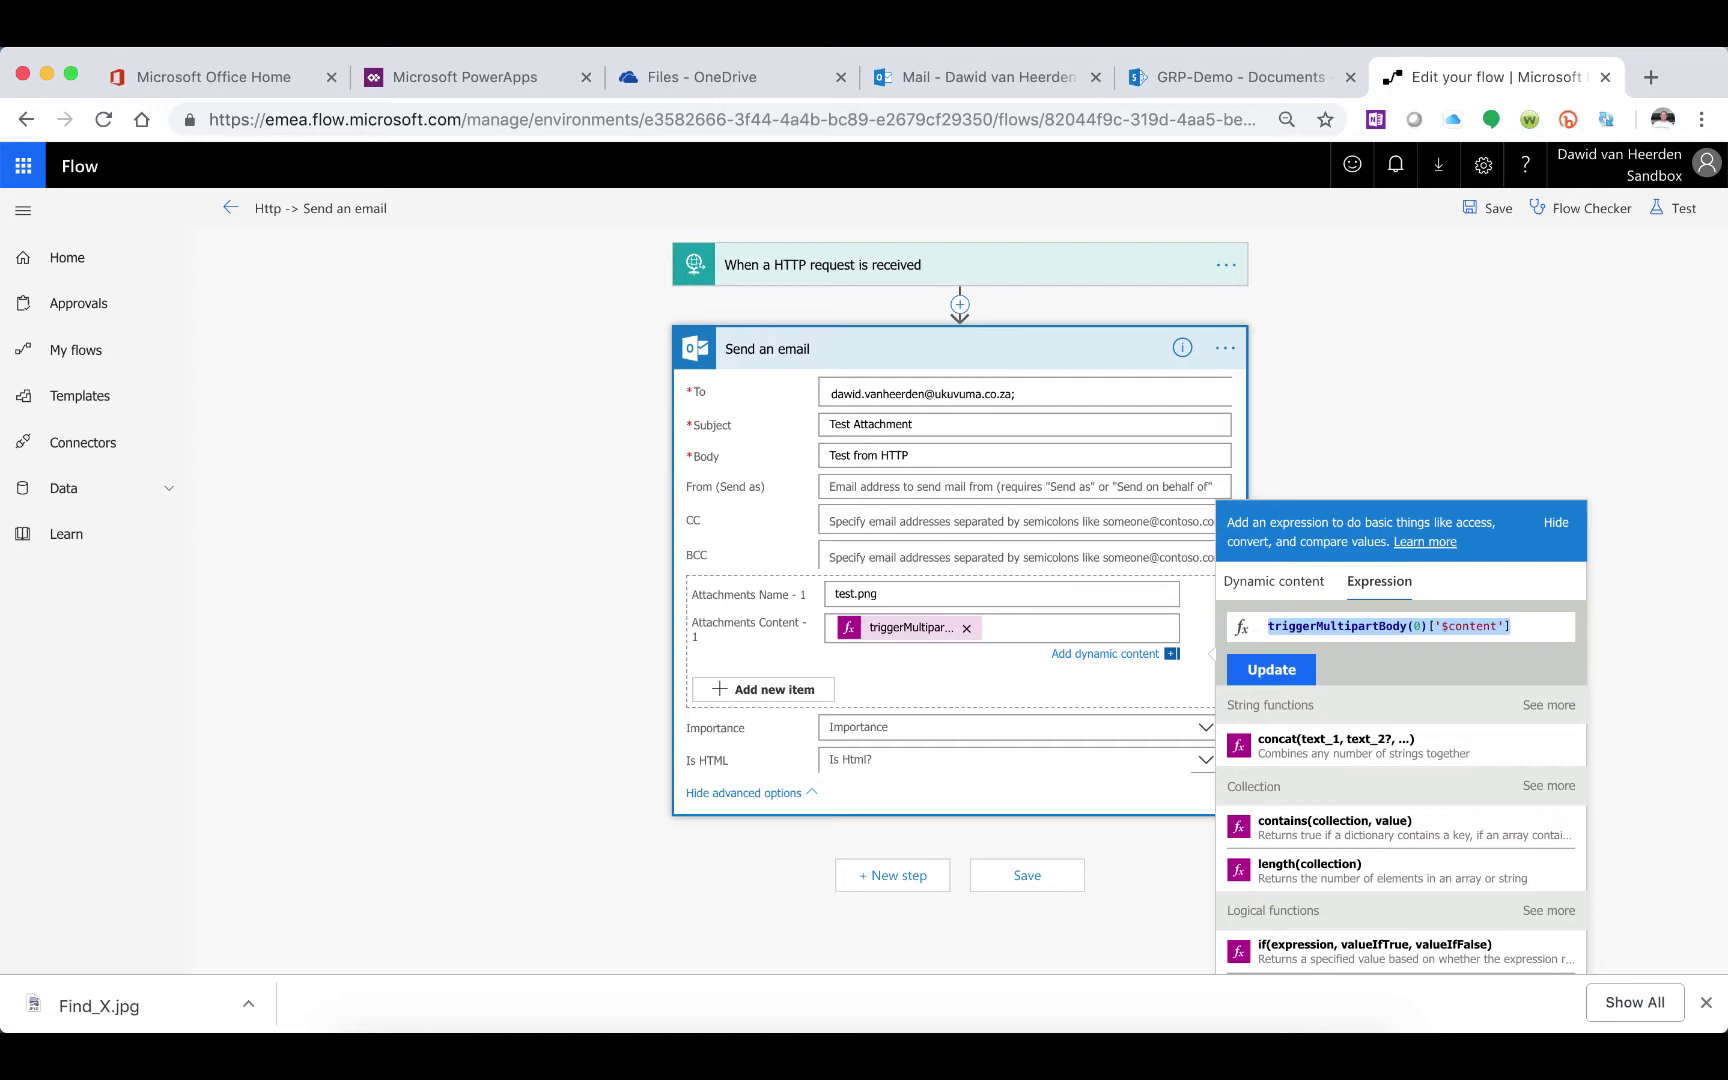
type("base64")
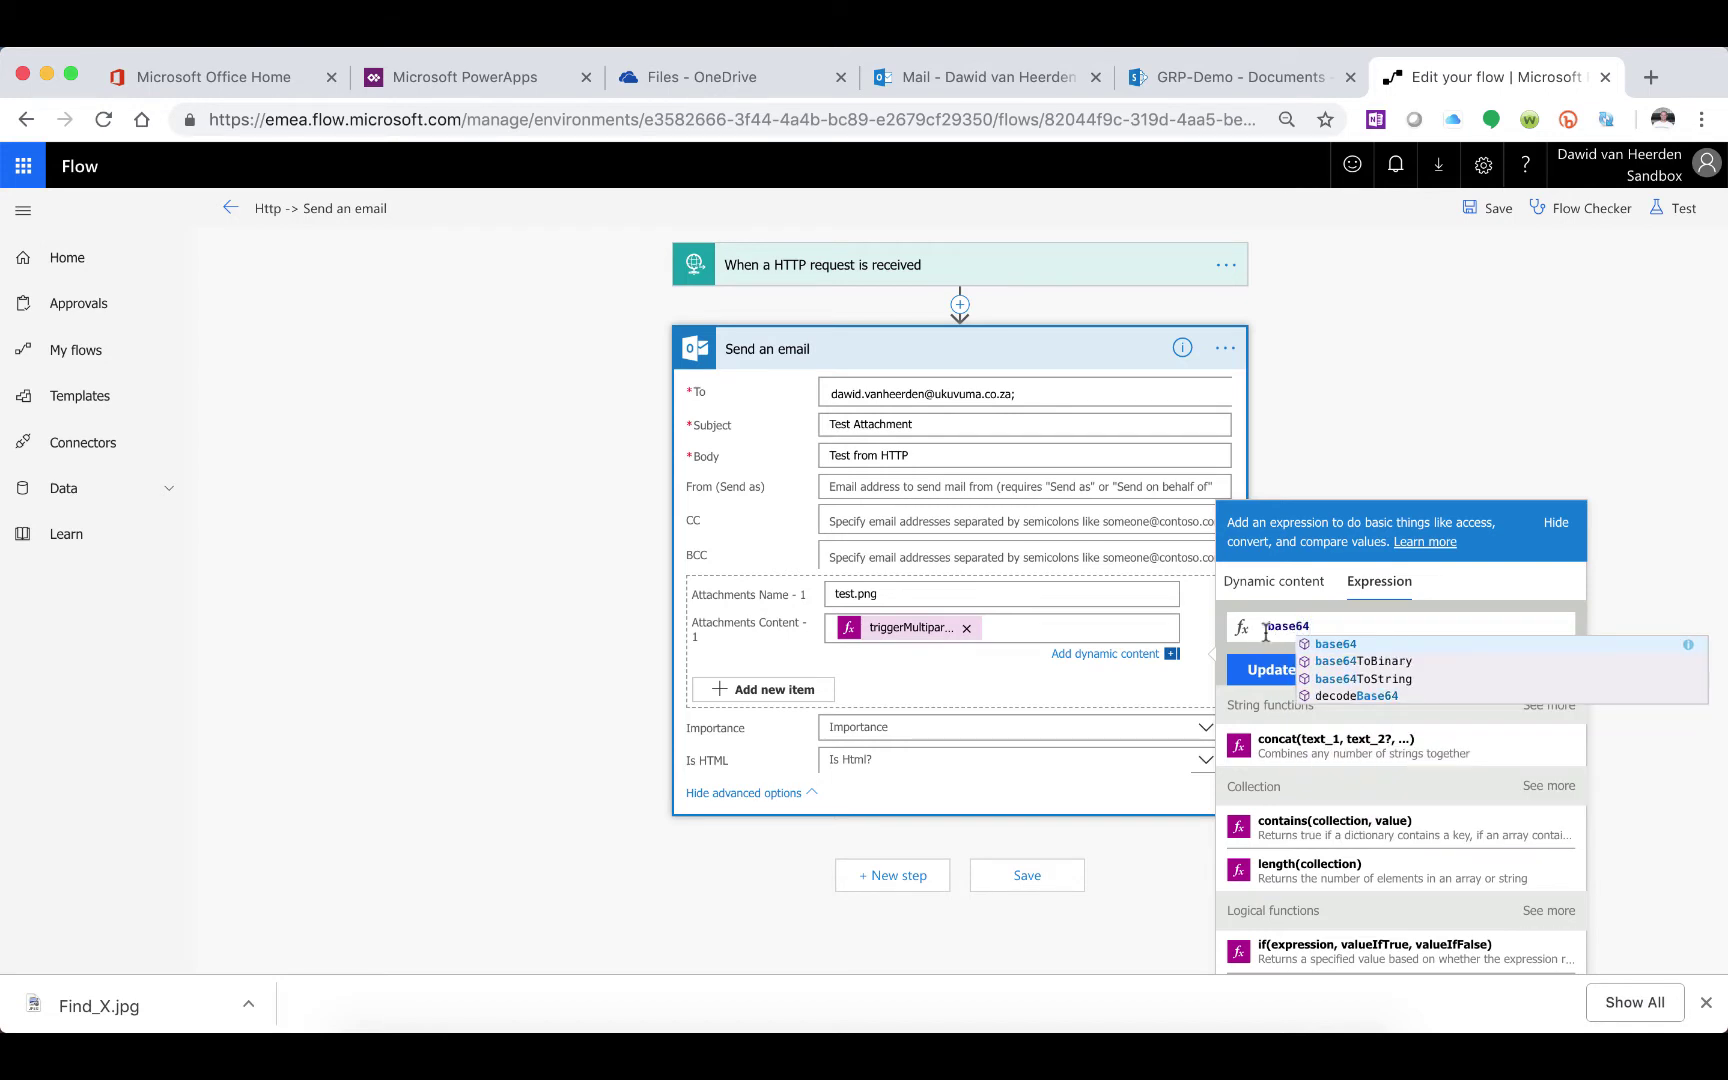
left_click(1404, 664)
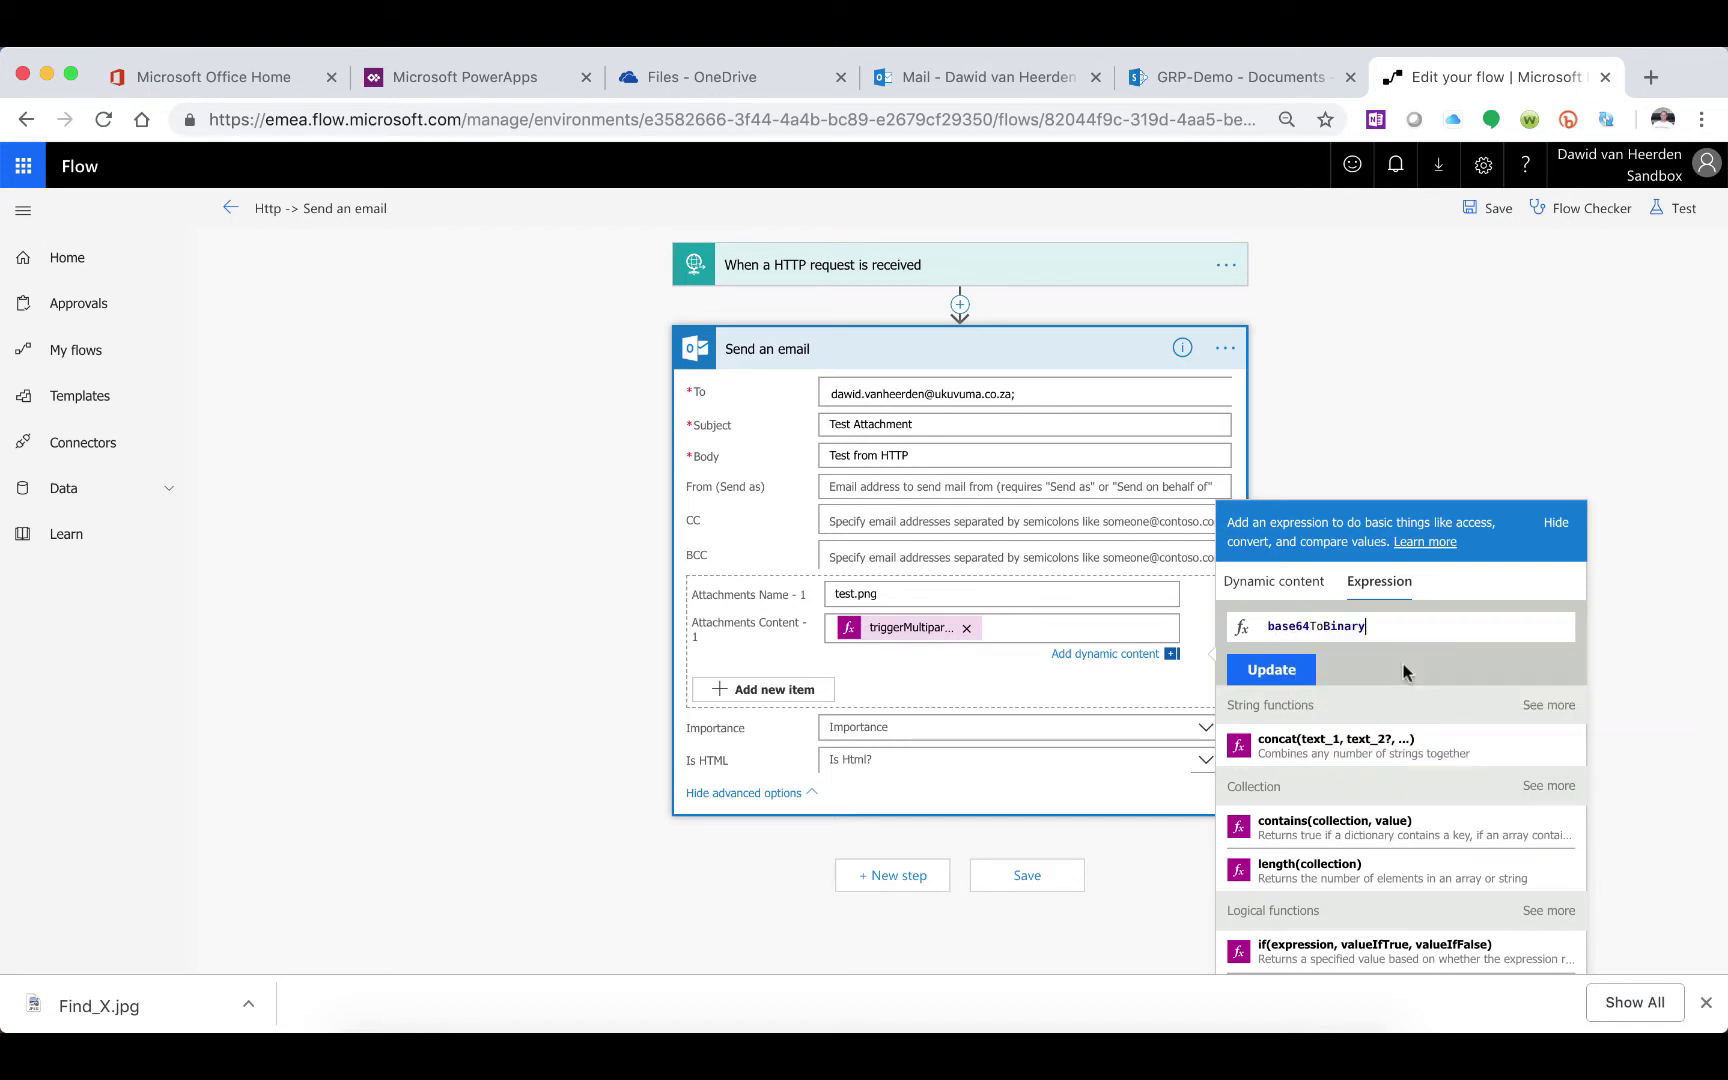
type("()")
left_click(1375, 626)
type("triggerMultipartBody(0)['$content']")
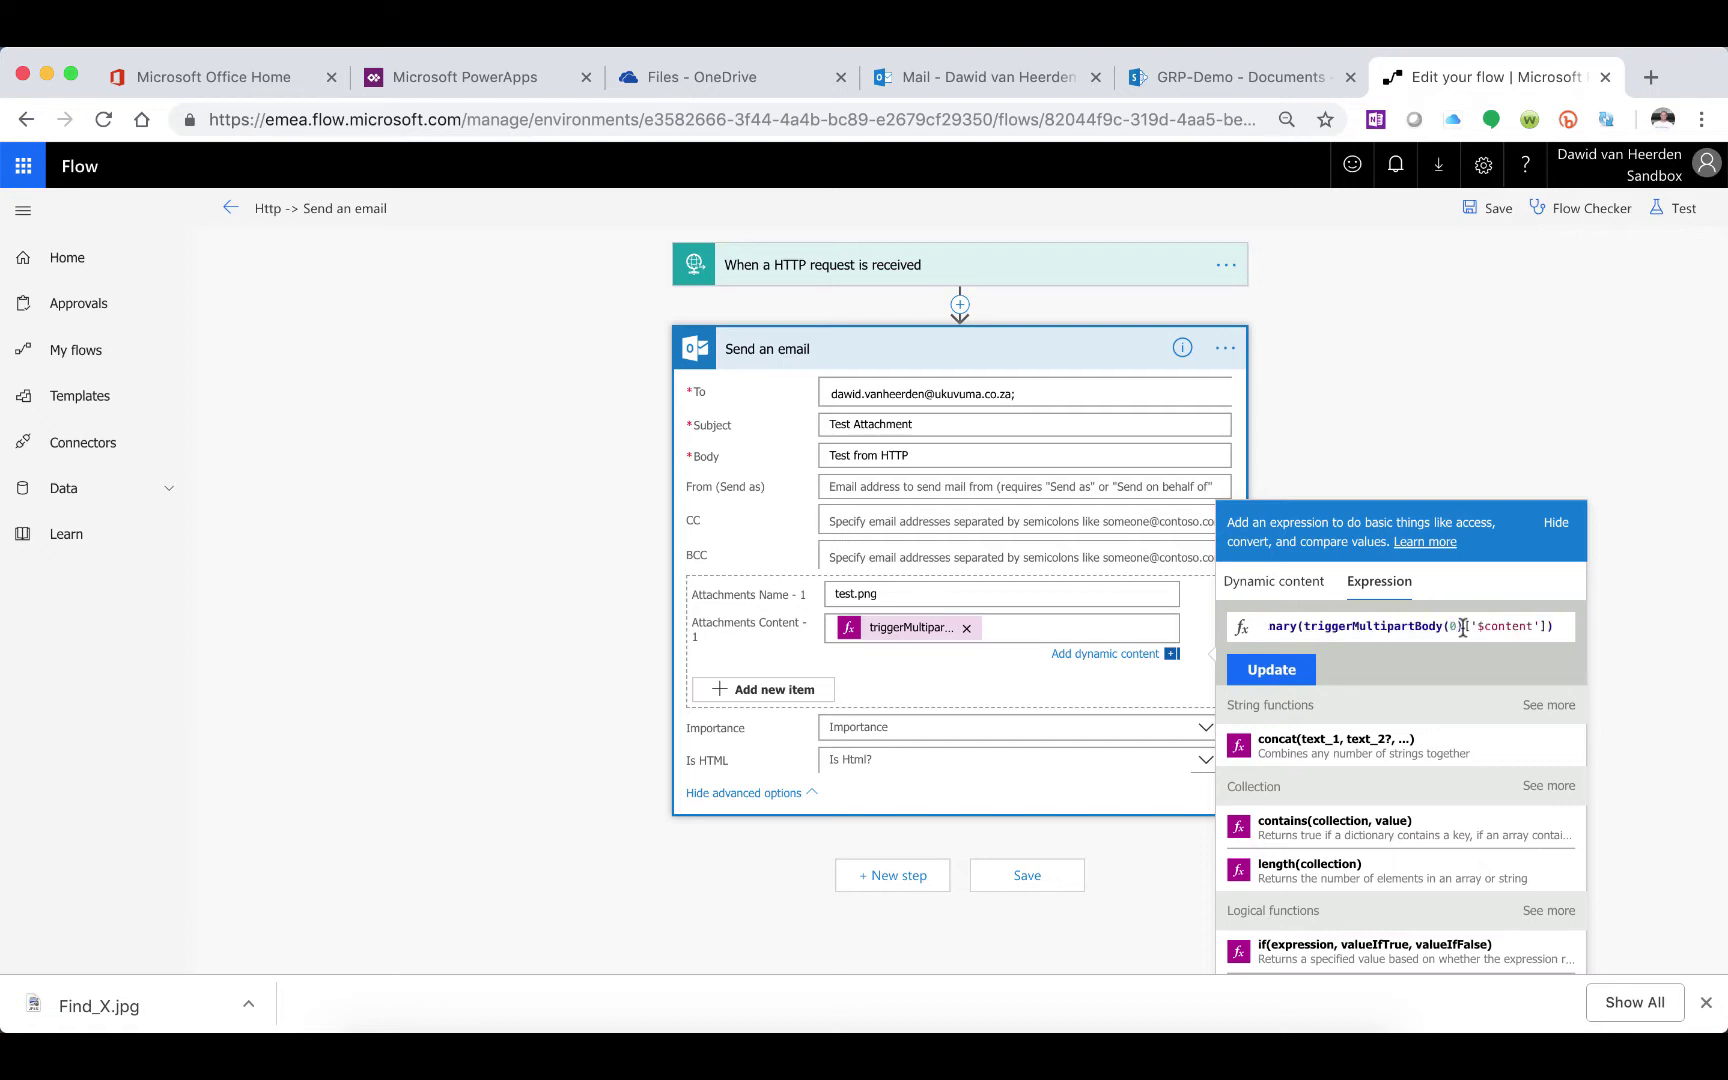
left_click(1274, 668)
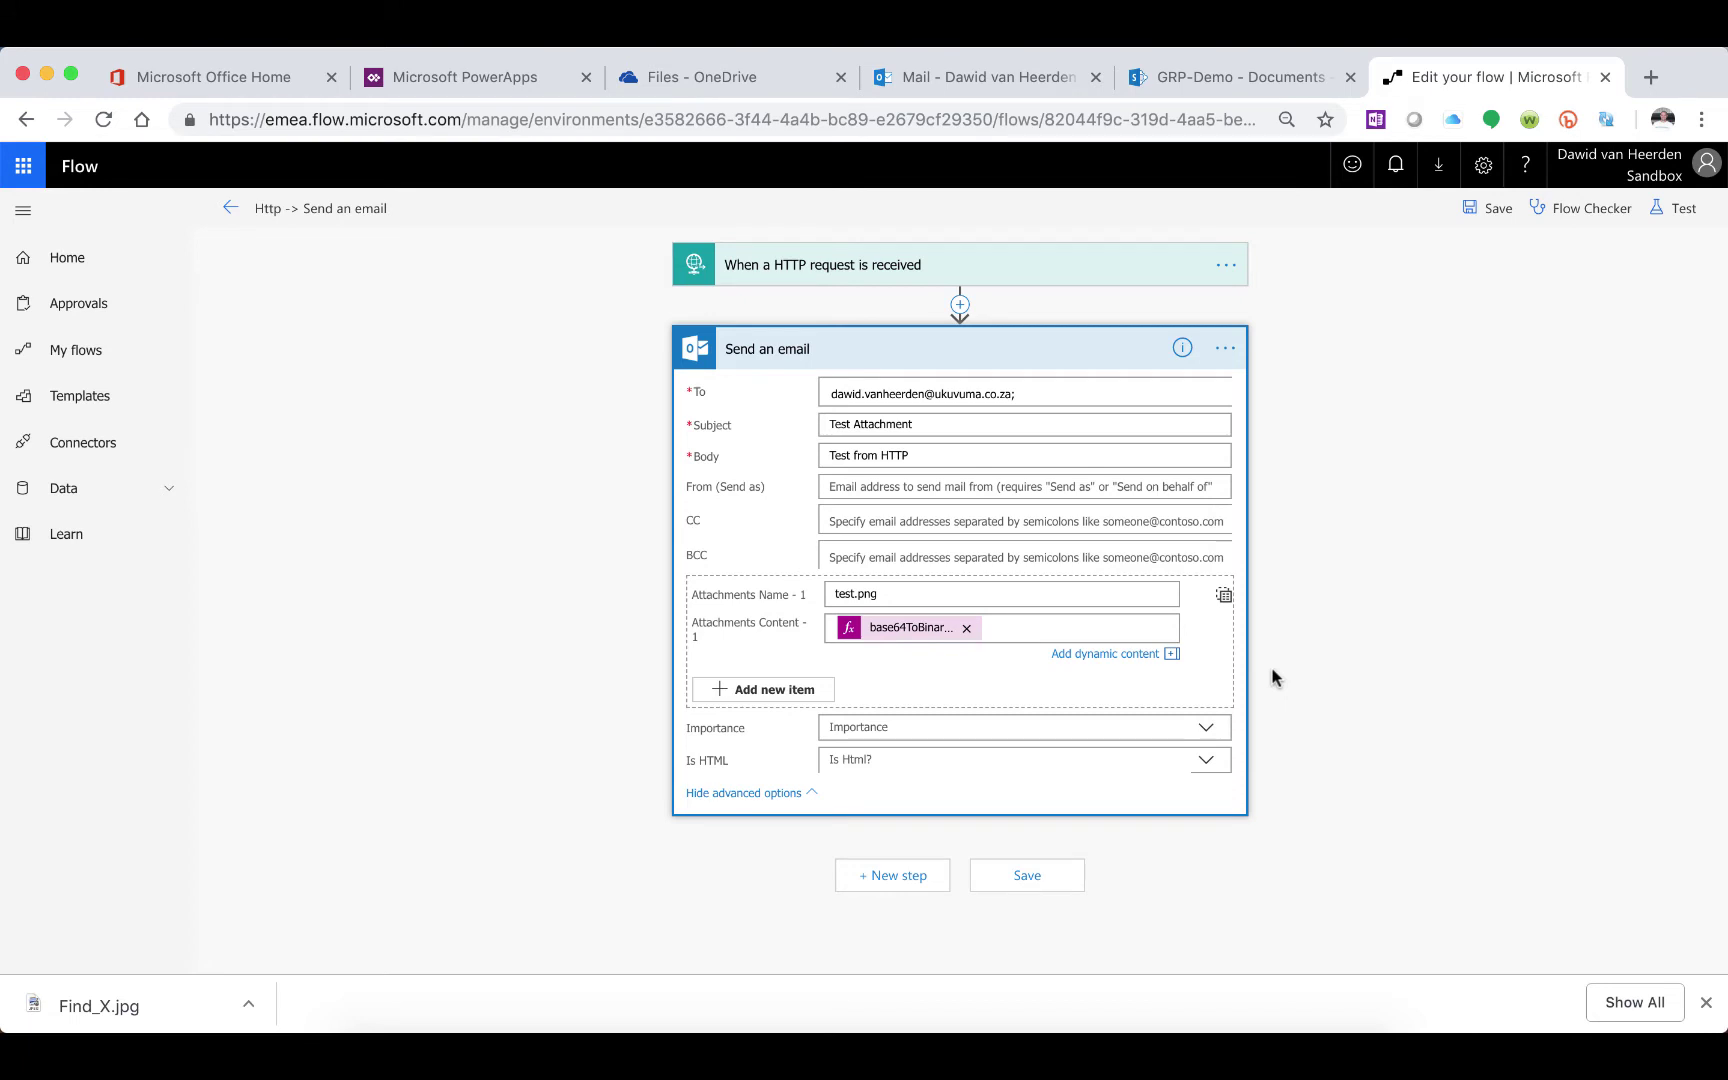
Recheck the new expression, save the flow, and return to its details page
left_click(884, 630)
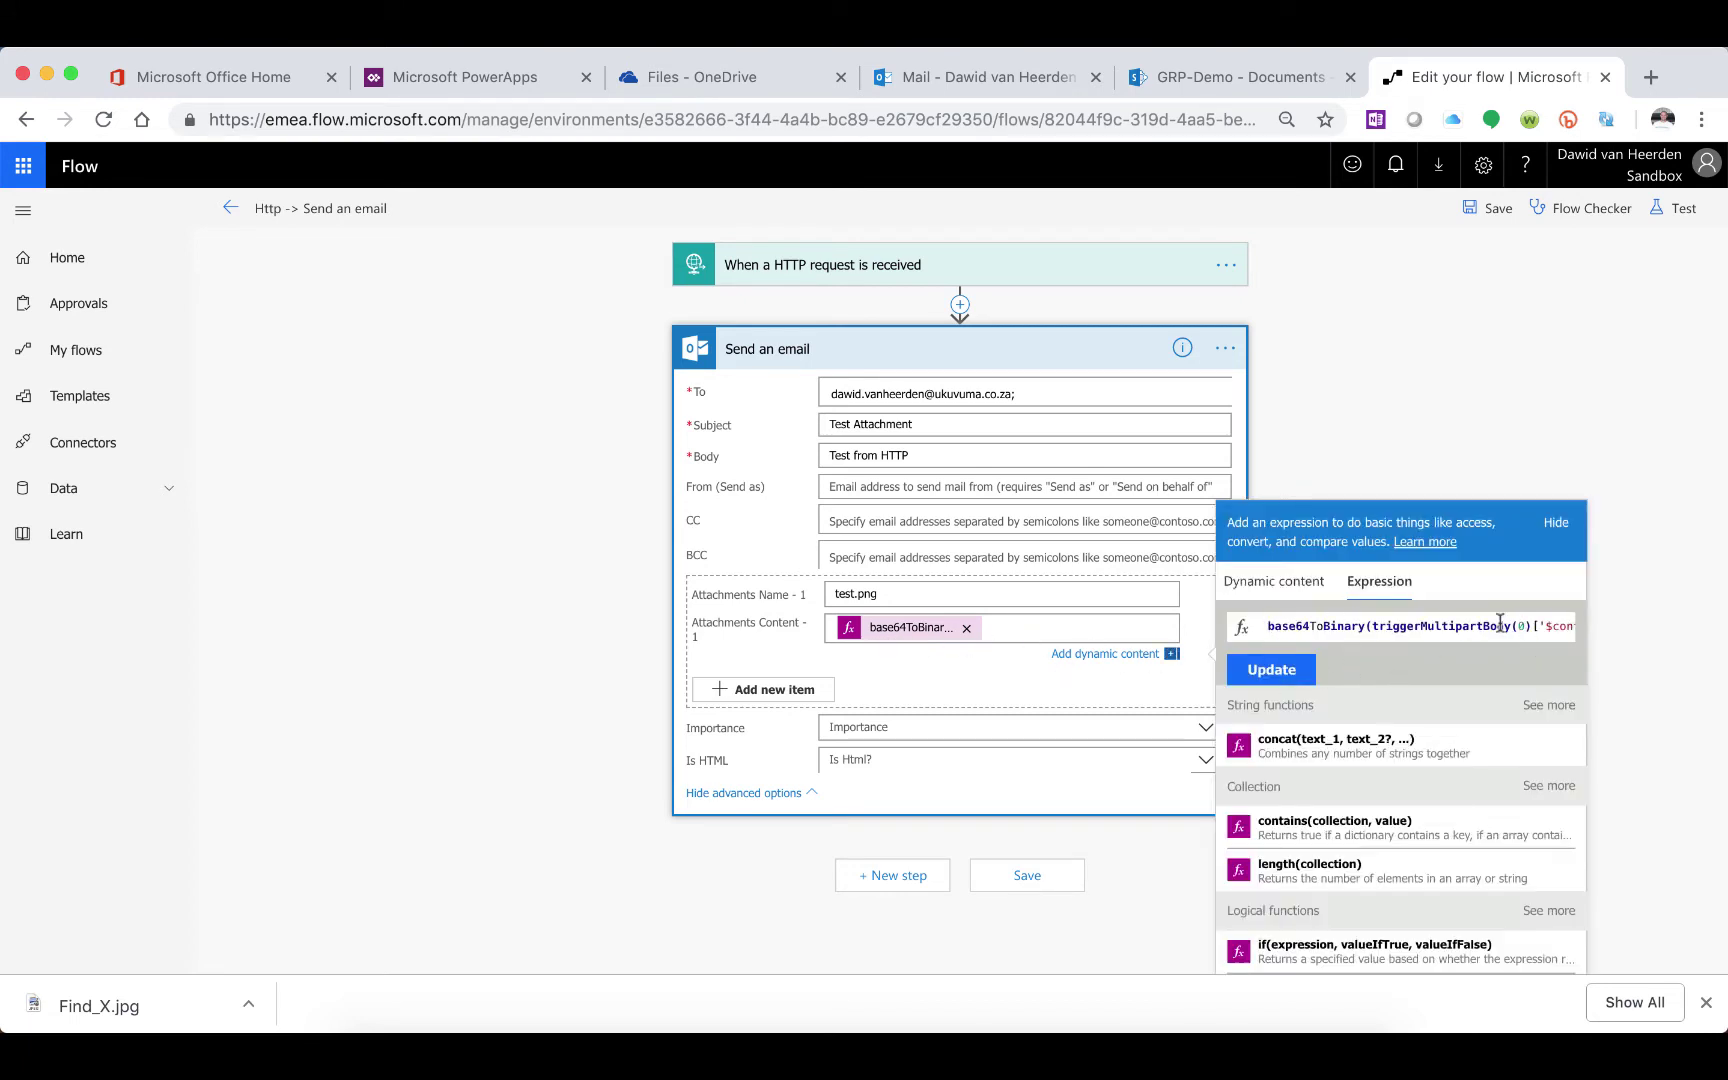
left_click(1266, 671)
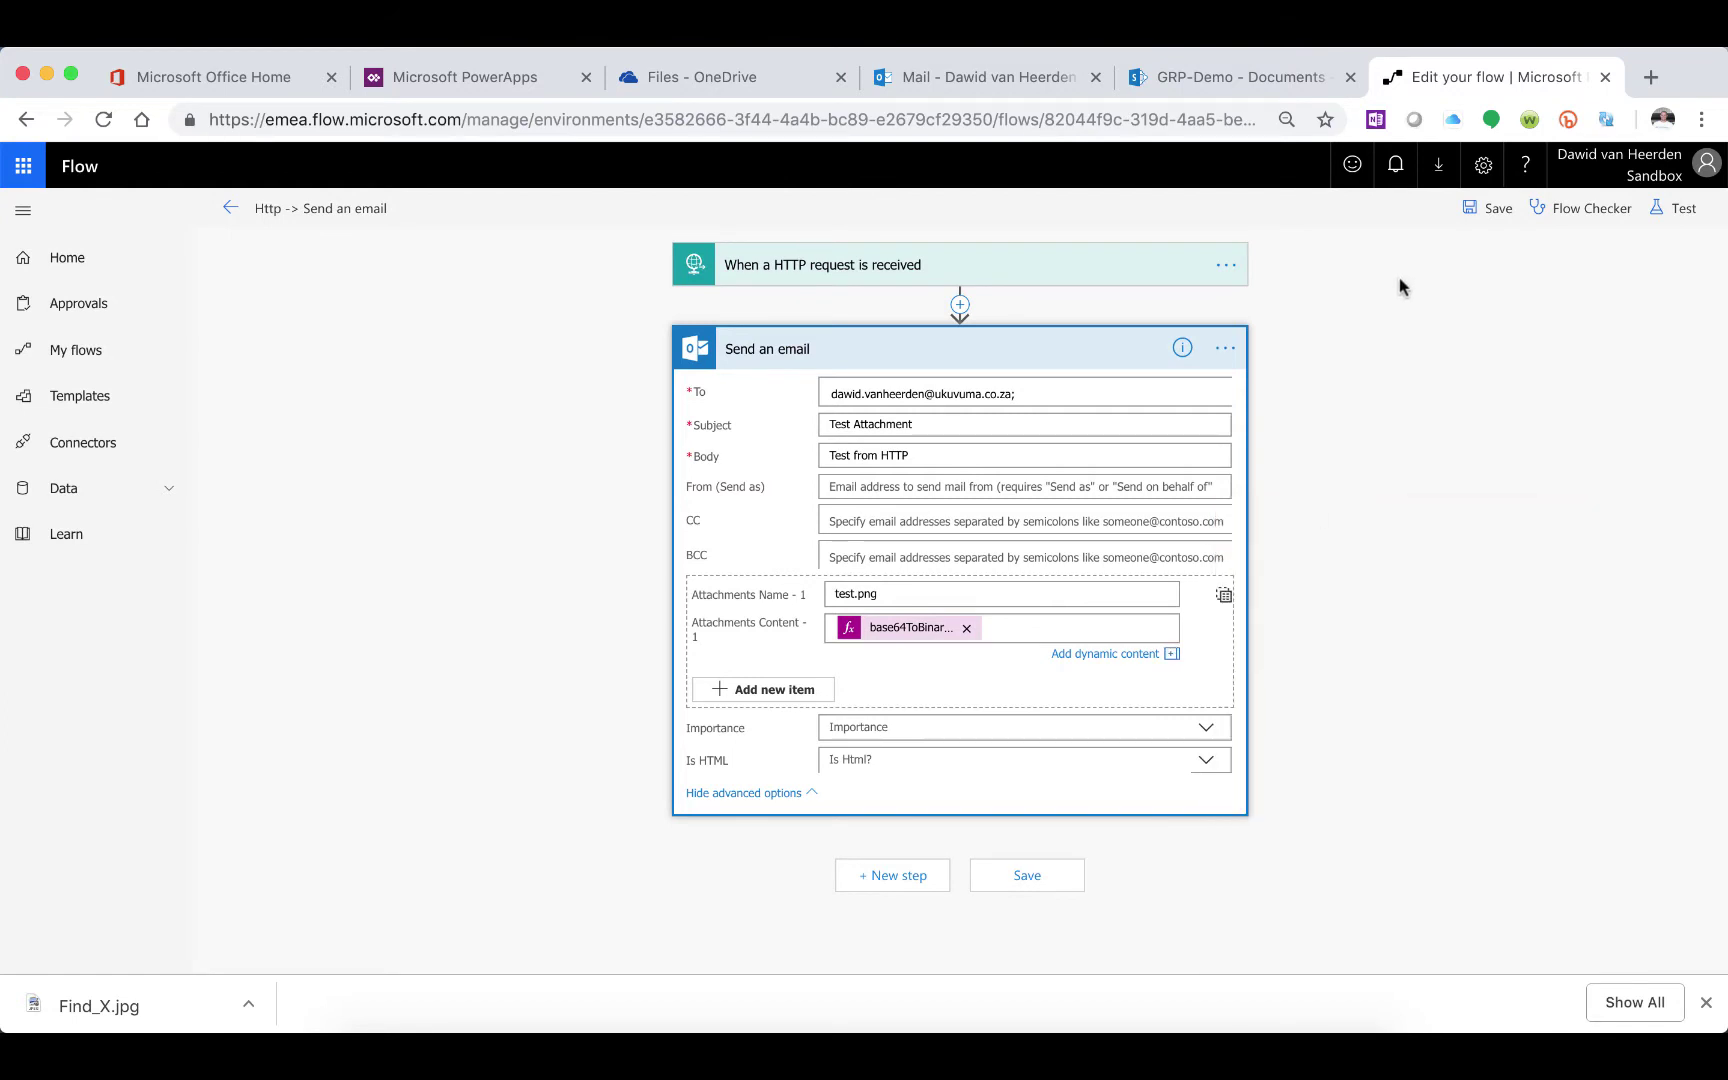
left_click(1486, 208)
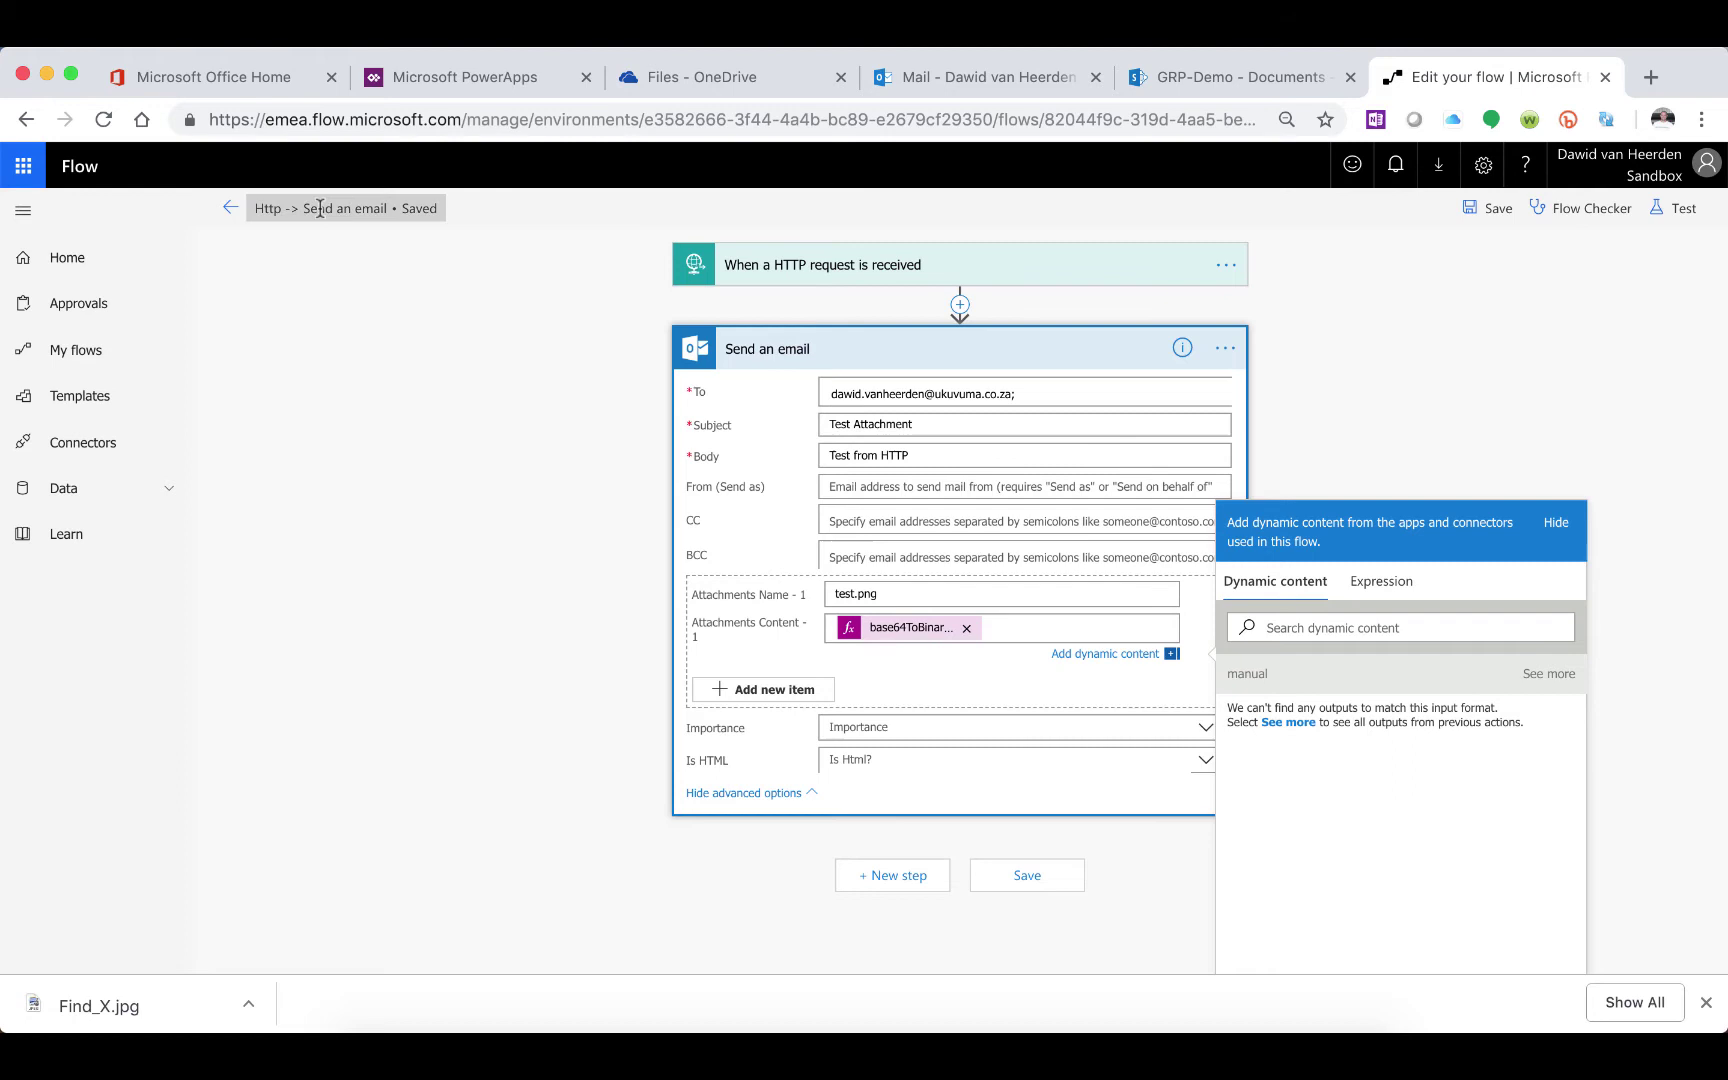
left_click(231, 210)
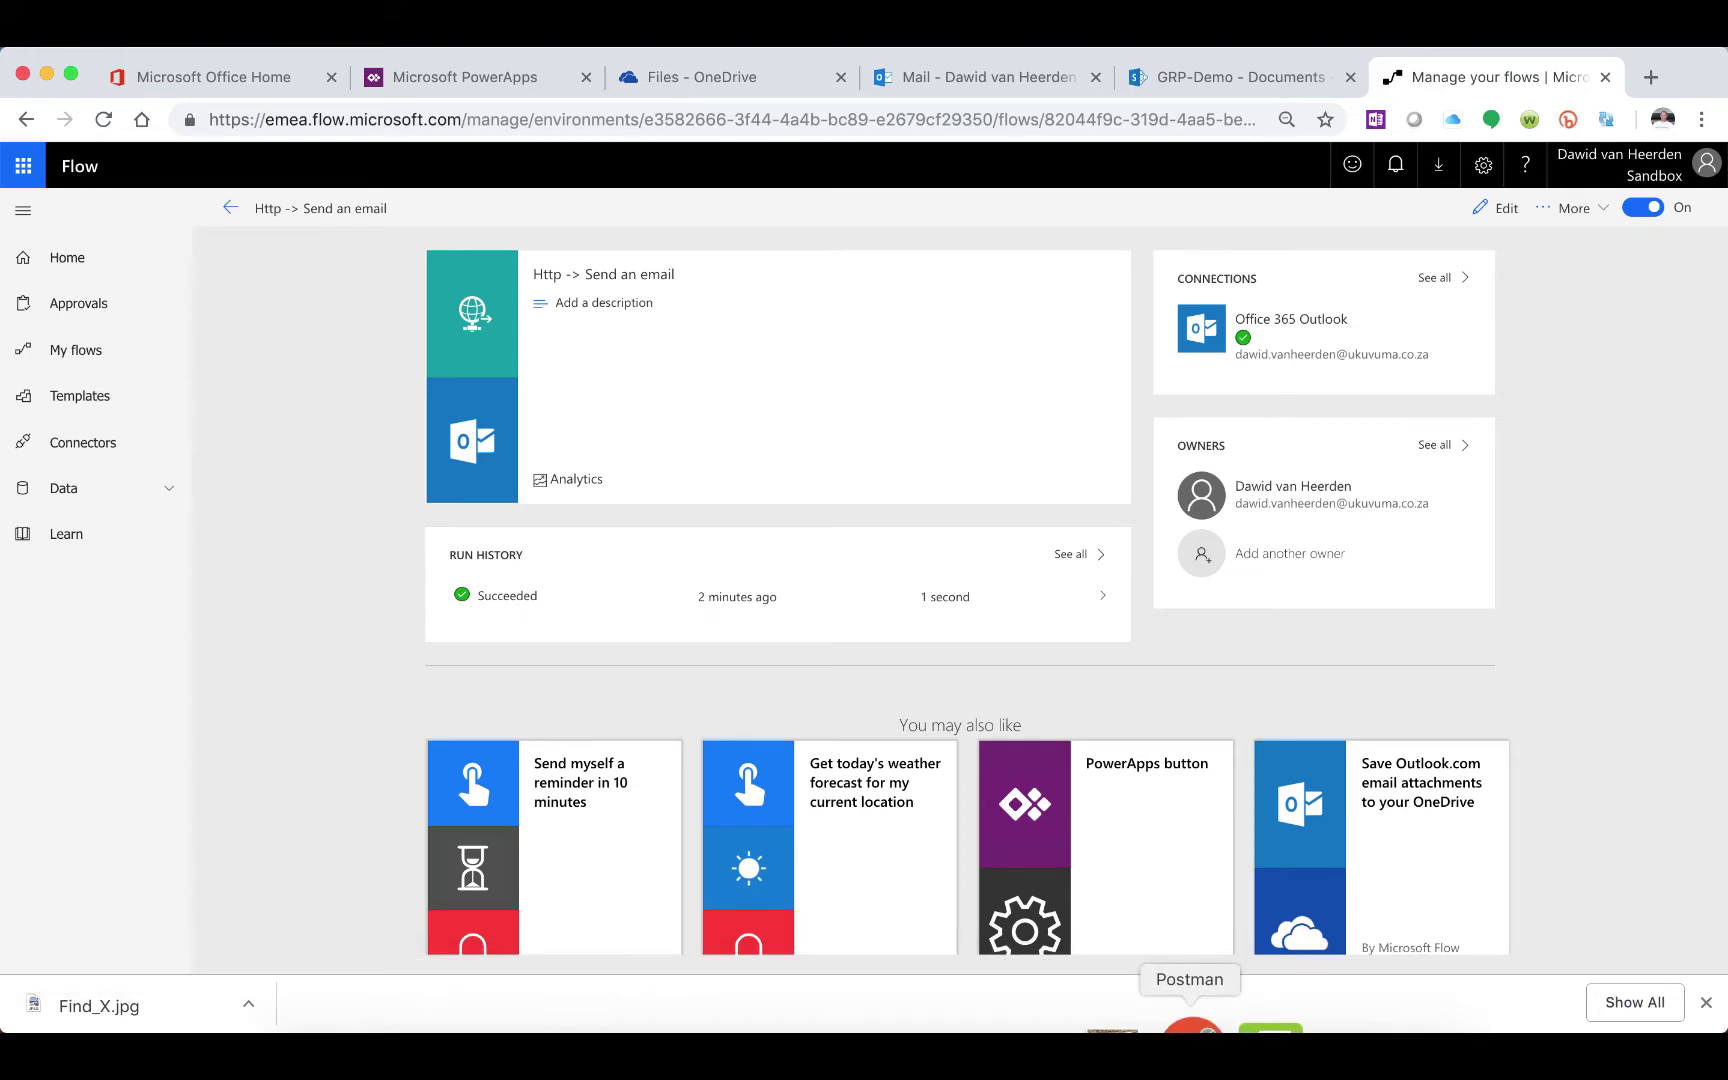
Resend the Find_X file from Postman to the flow's HTTP endpoint, getting 202 Accepted
left_click(1190, 1028)
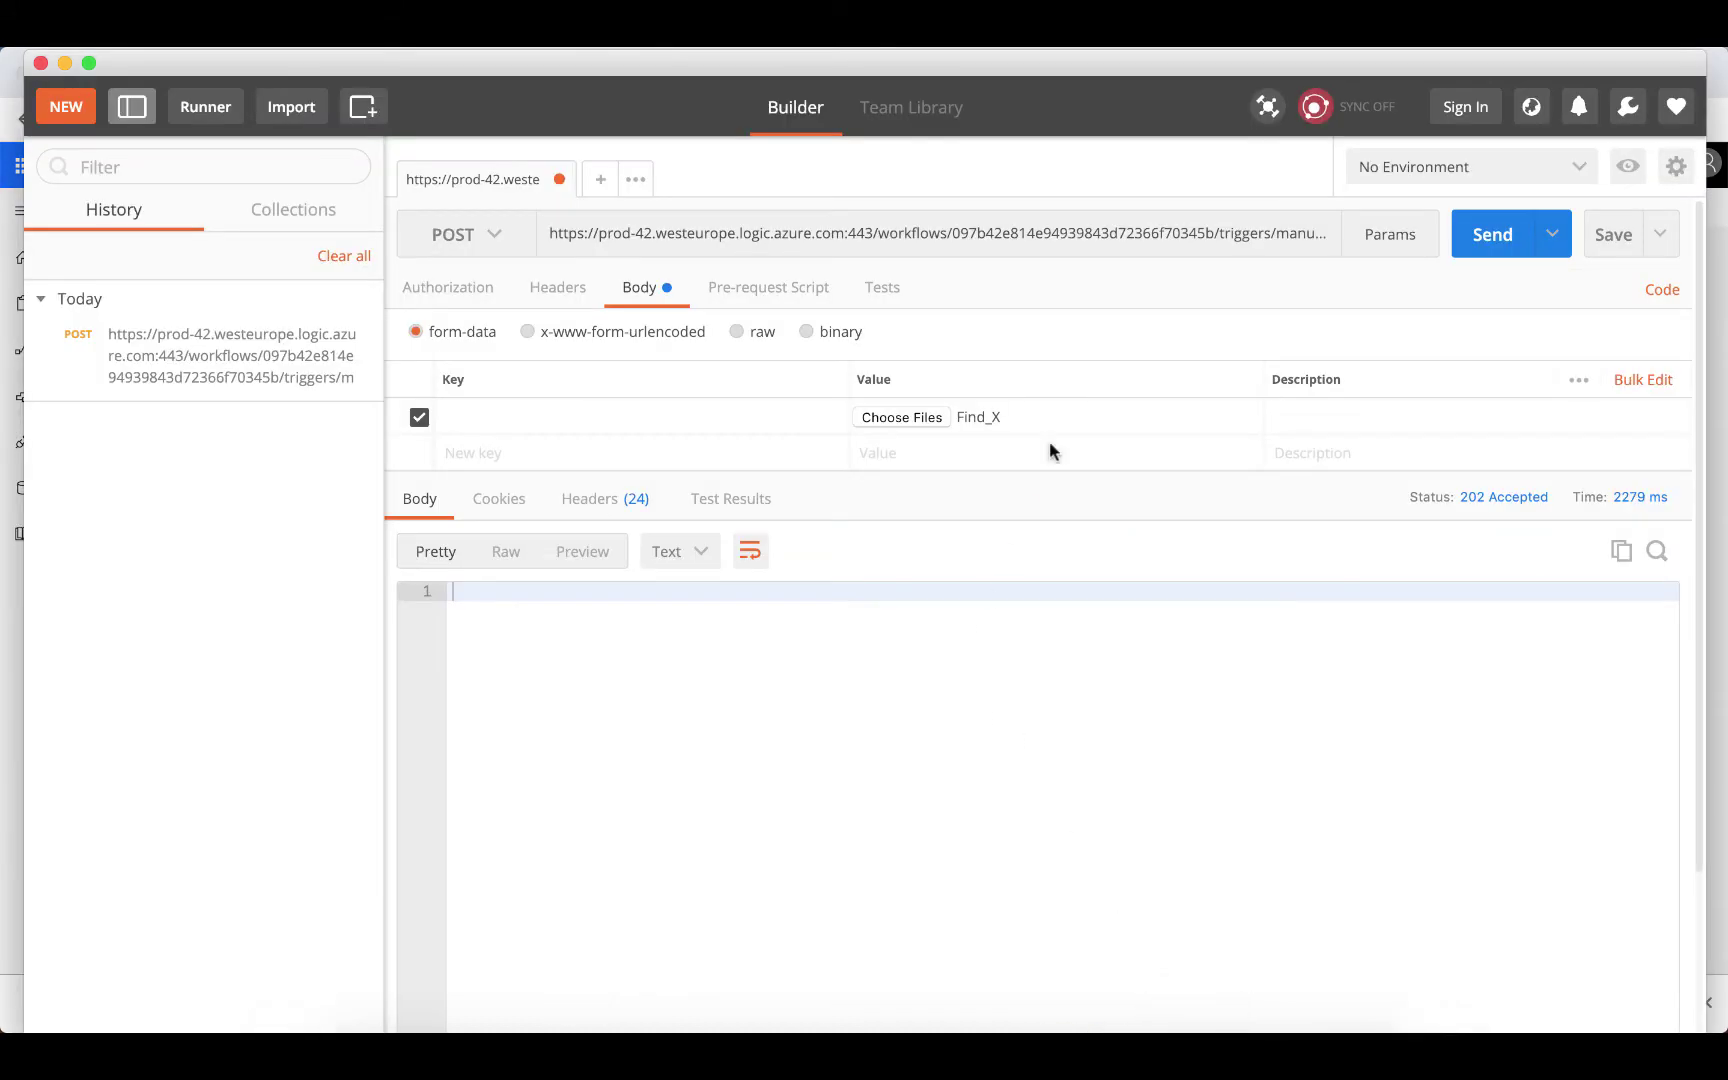
left_click(1502, 245)
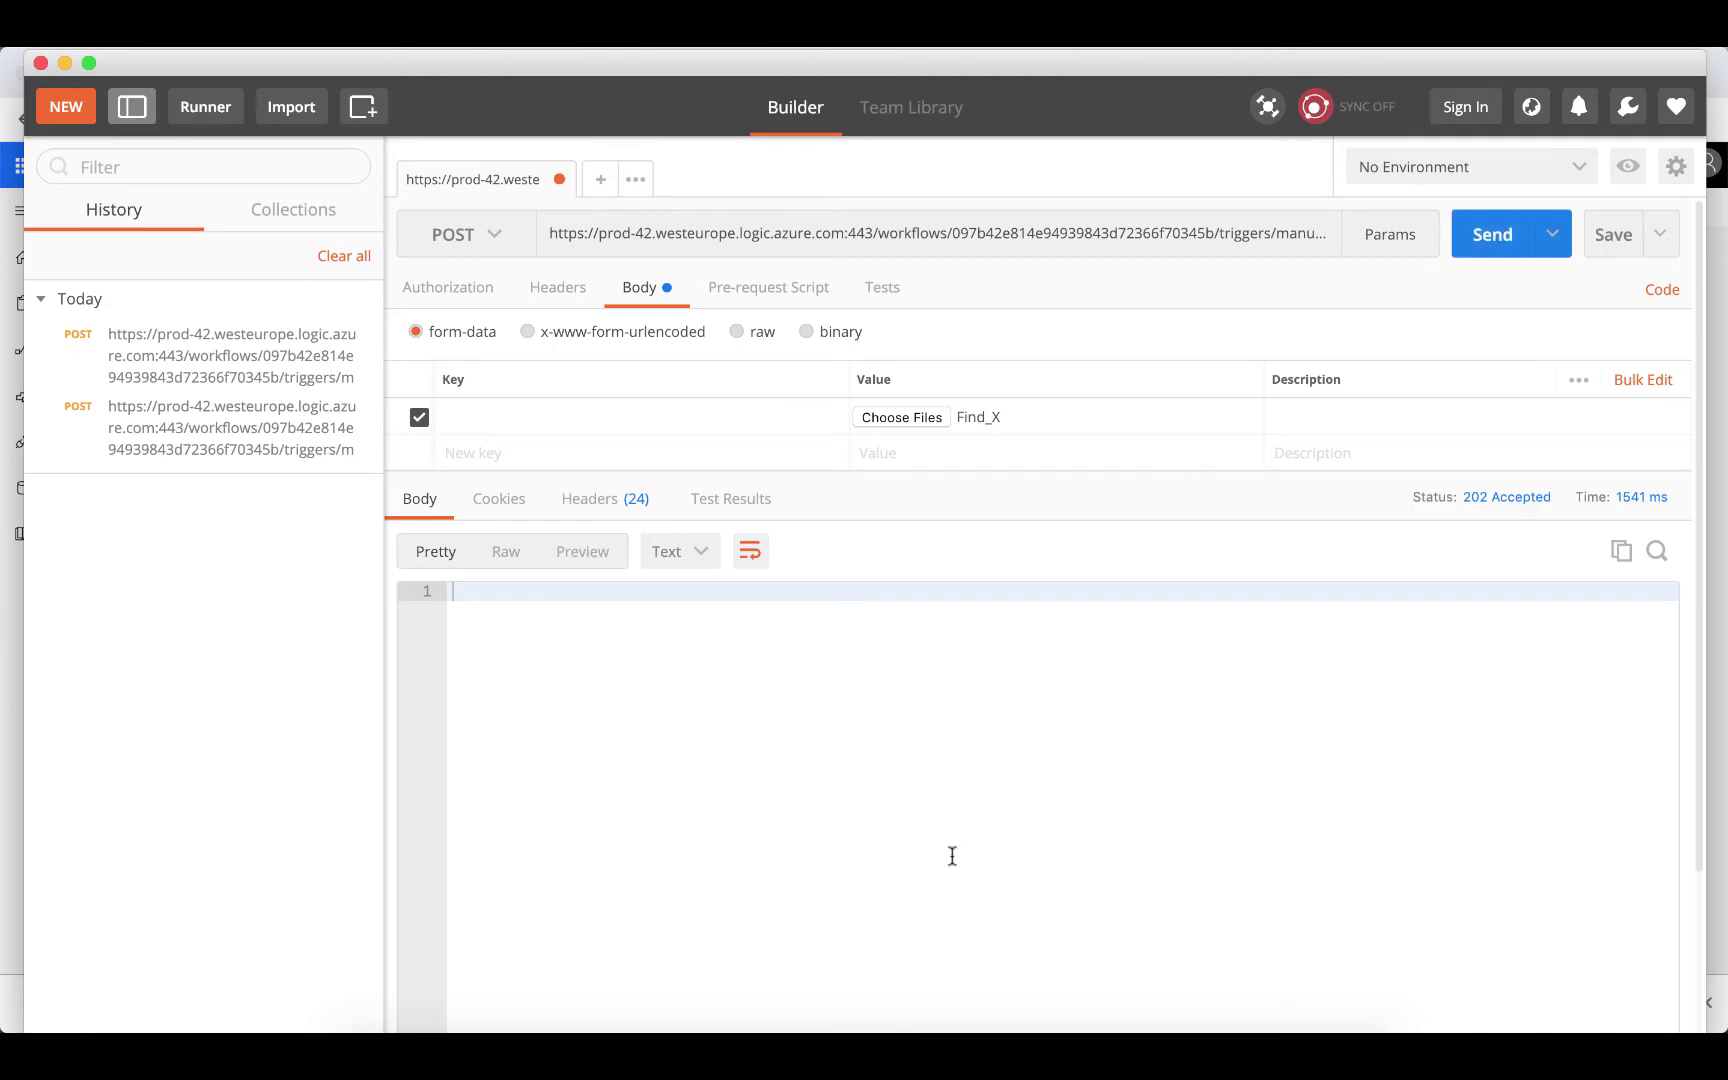
left_click(563, 1045)
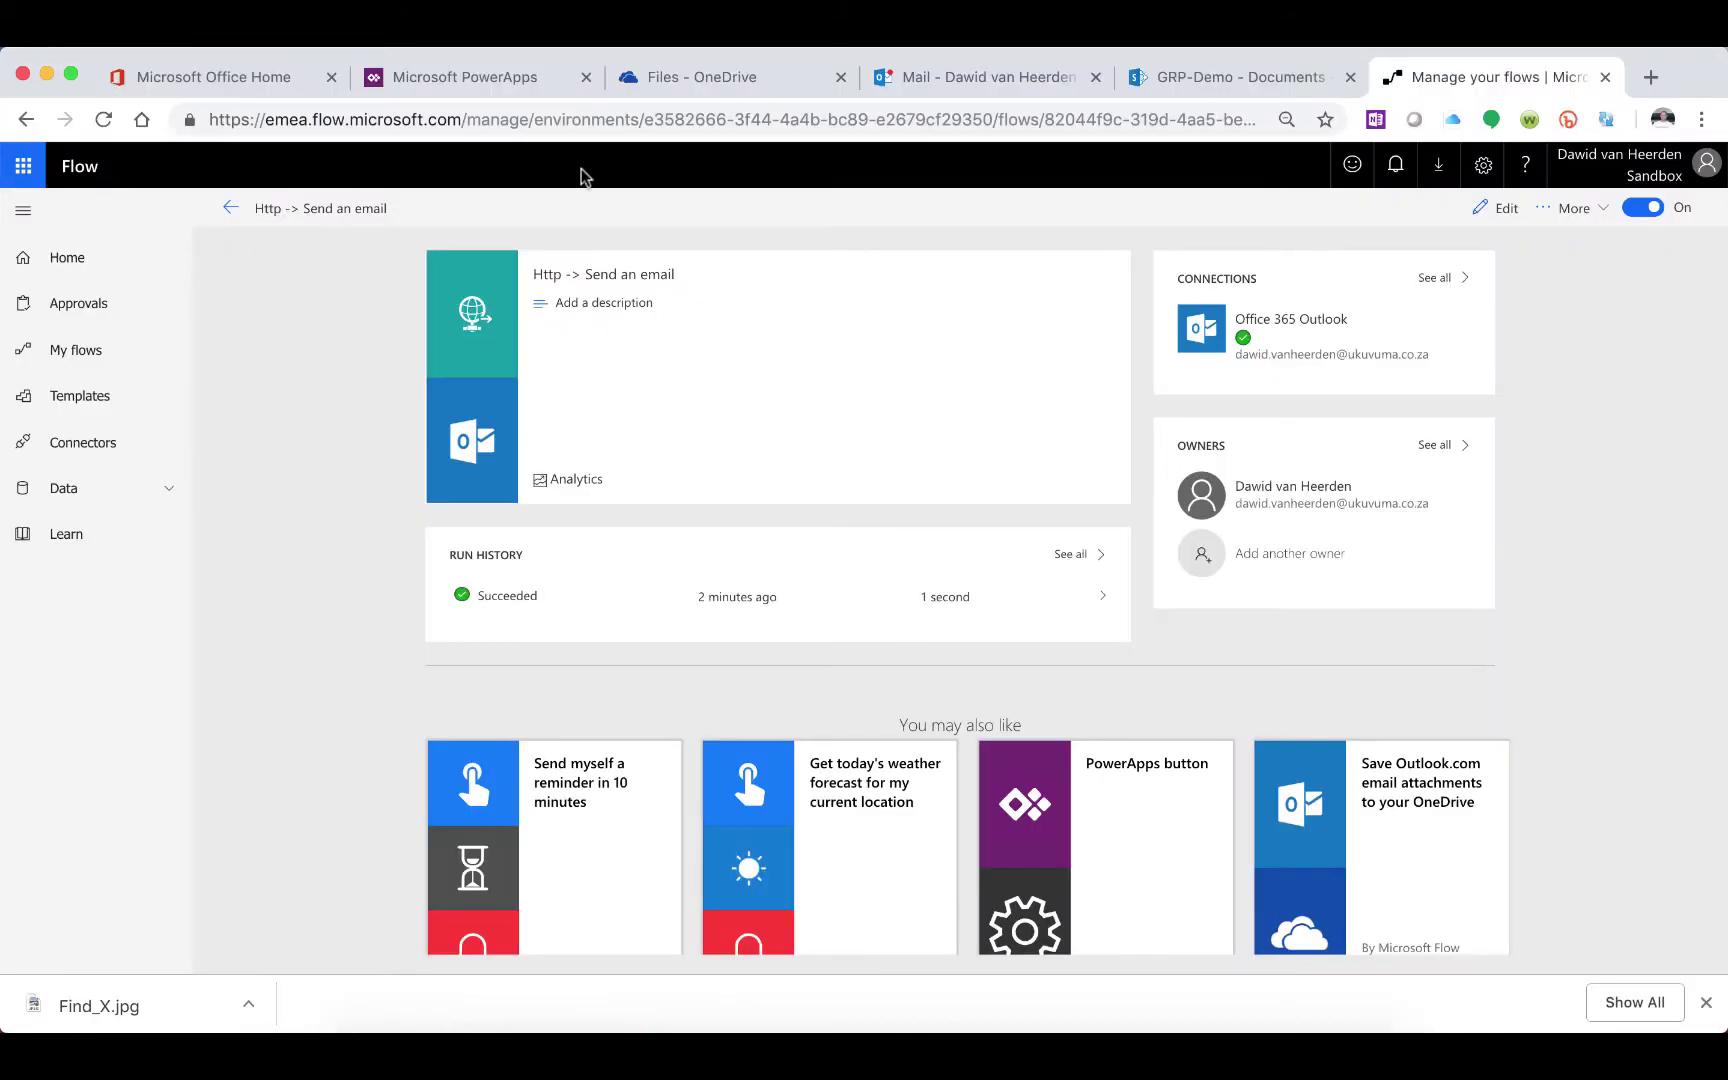
Reload the flow page and open the newest run from 02/02/2019 16:46:31
left_click(103, 119)
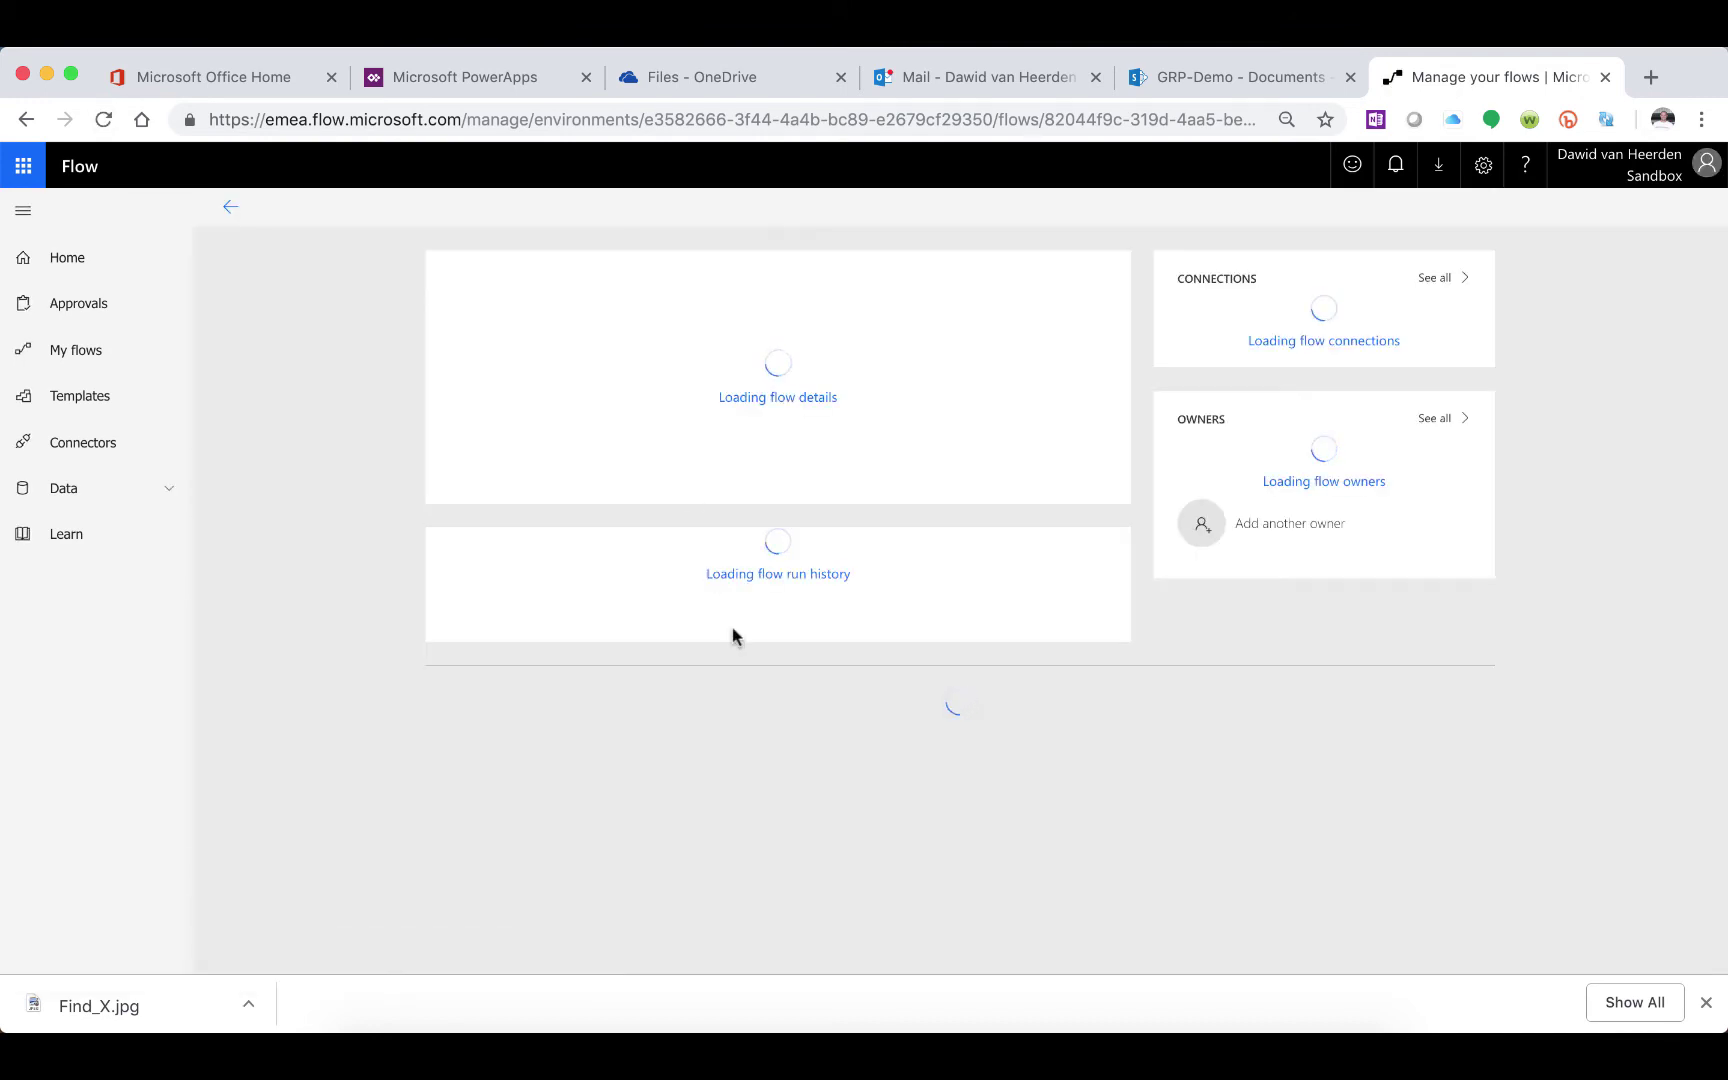
left_click(545, 595)
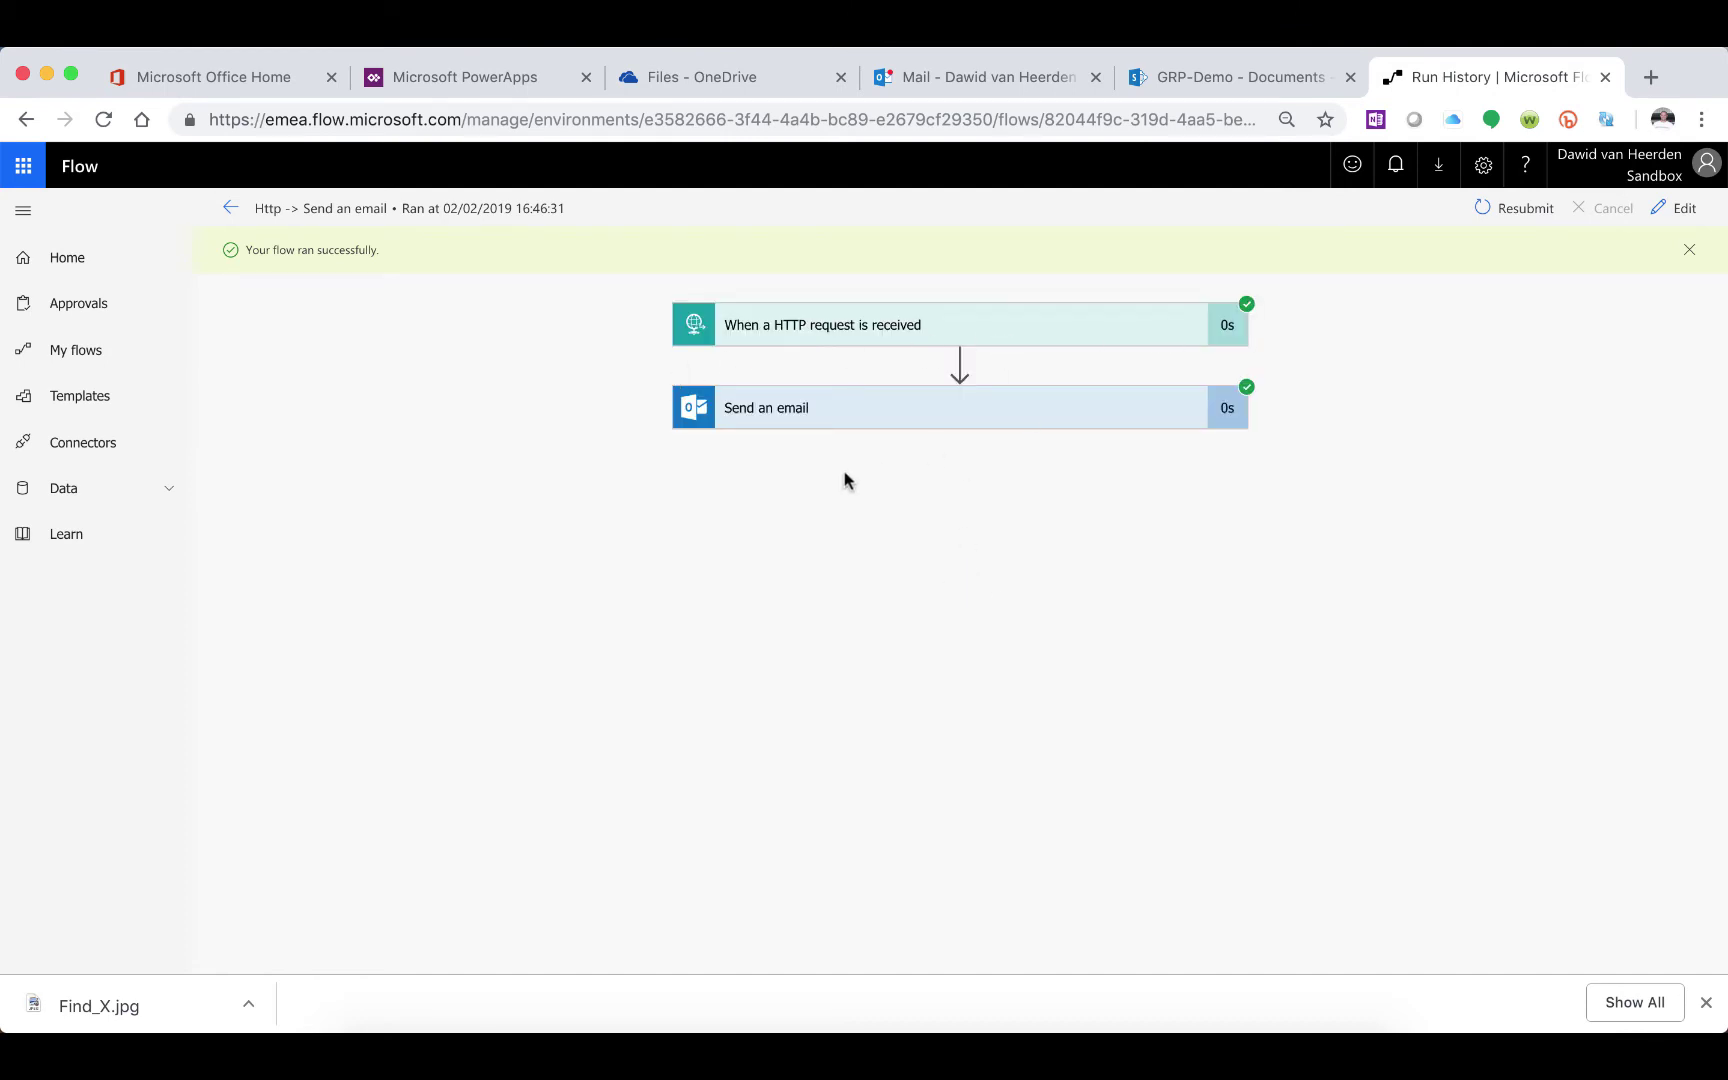
Preview the Find x. image in the new 4:46 PM Test Attachment email, which now displays correctly
left_click(930, 77)
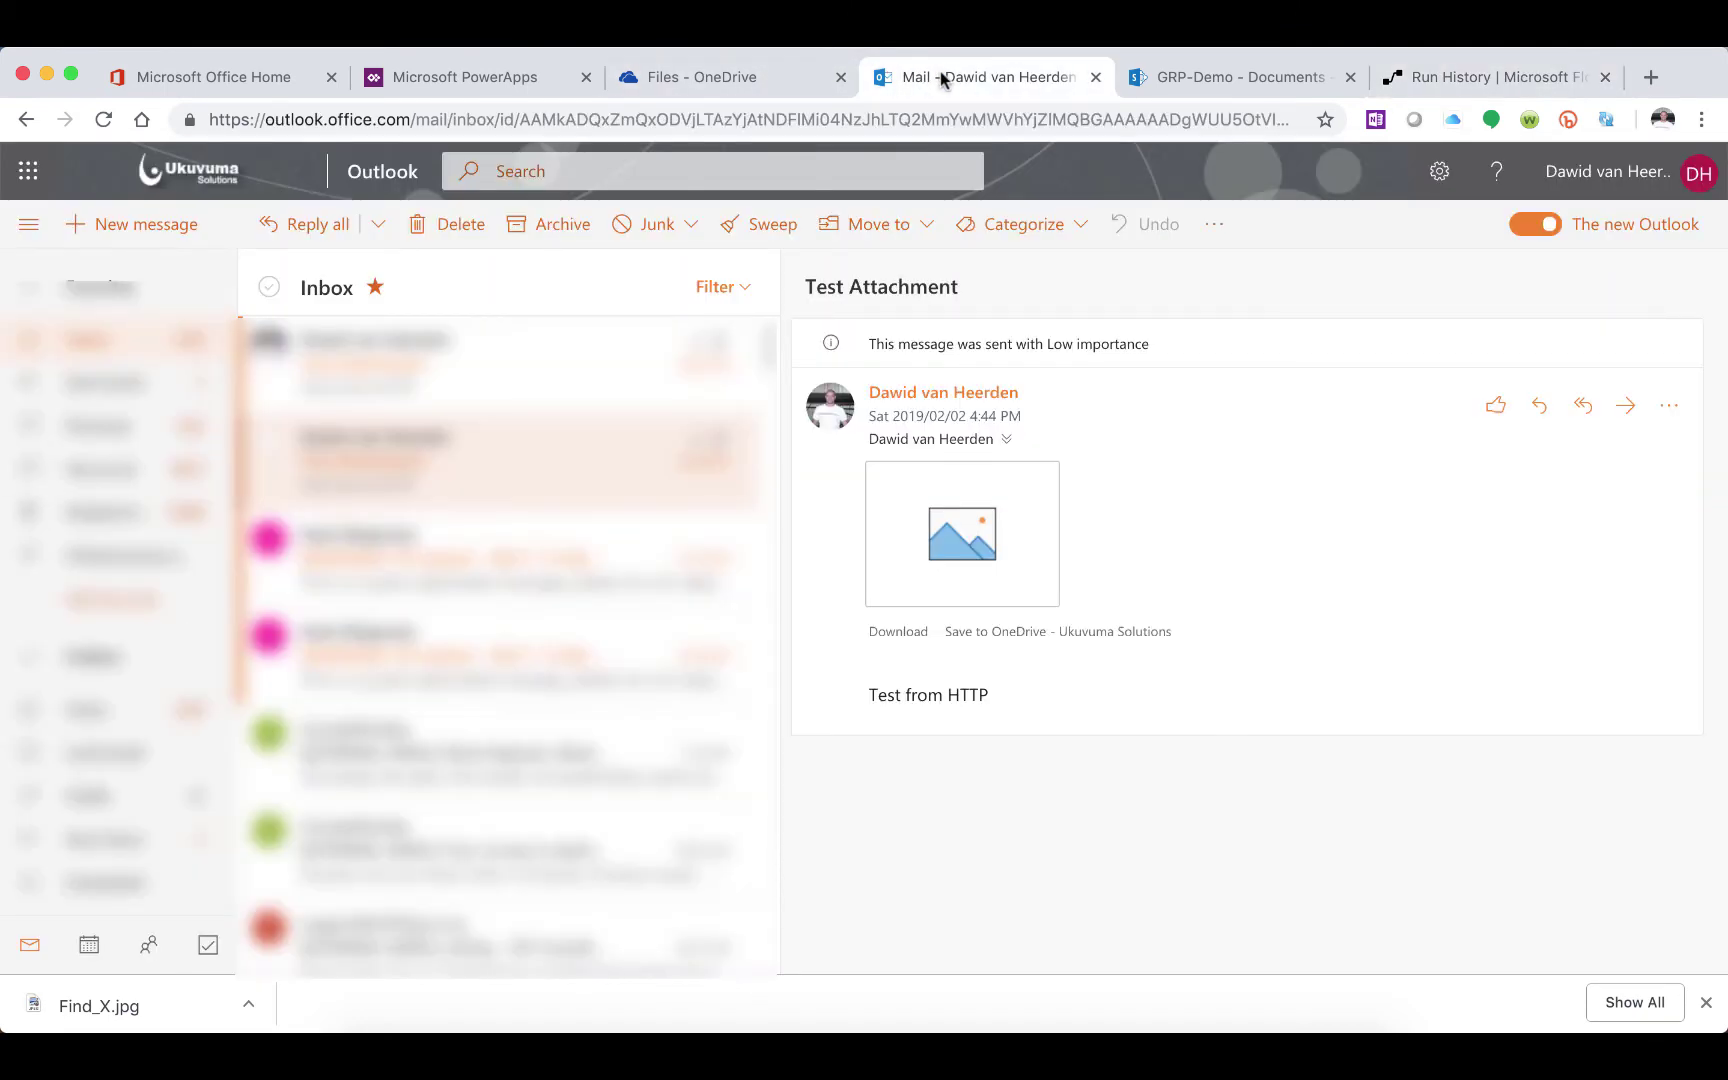
left_click(490, 345)
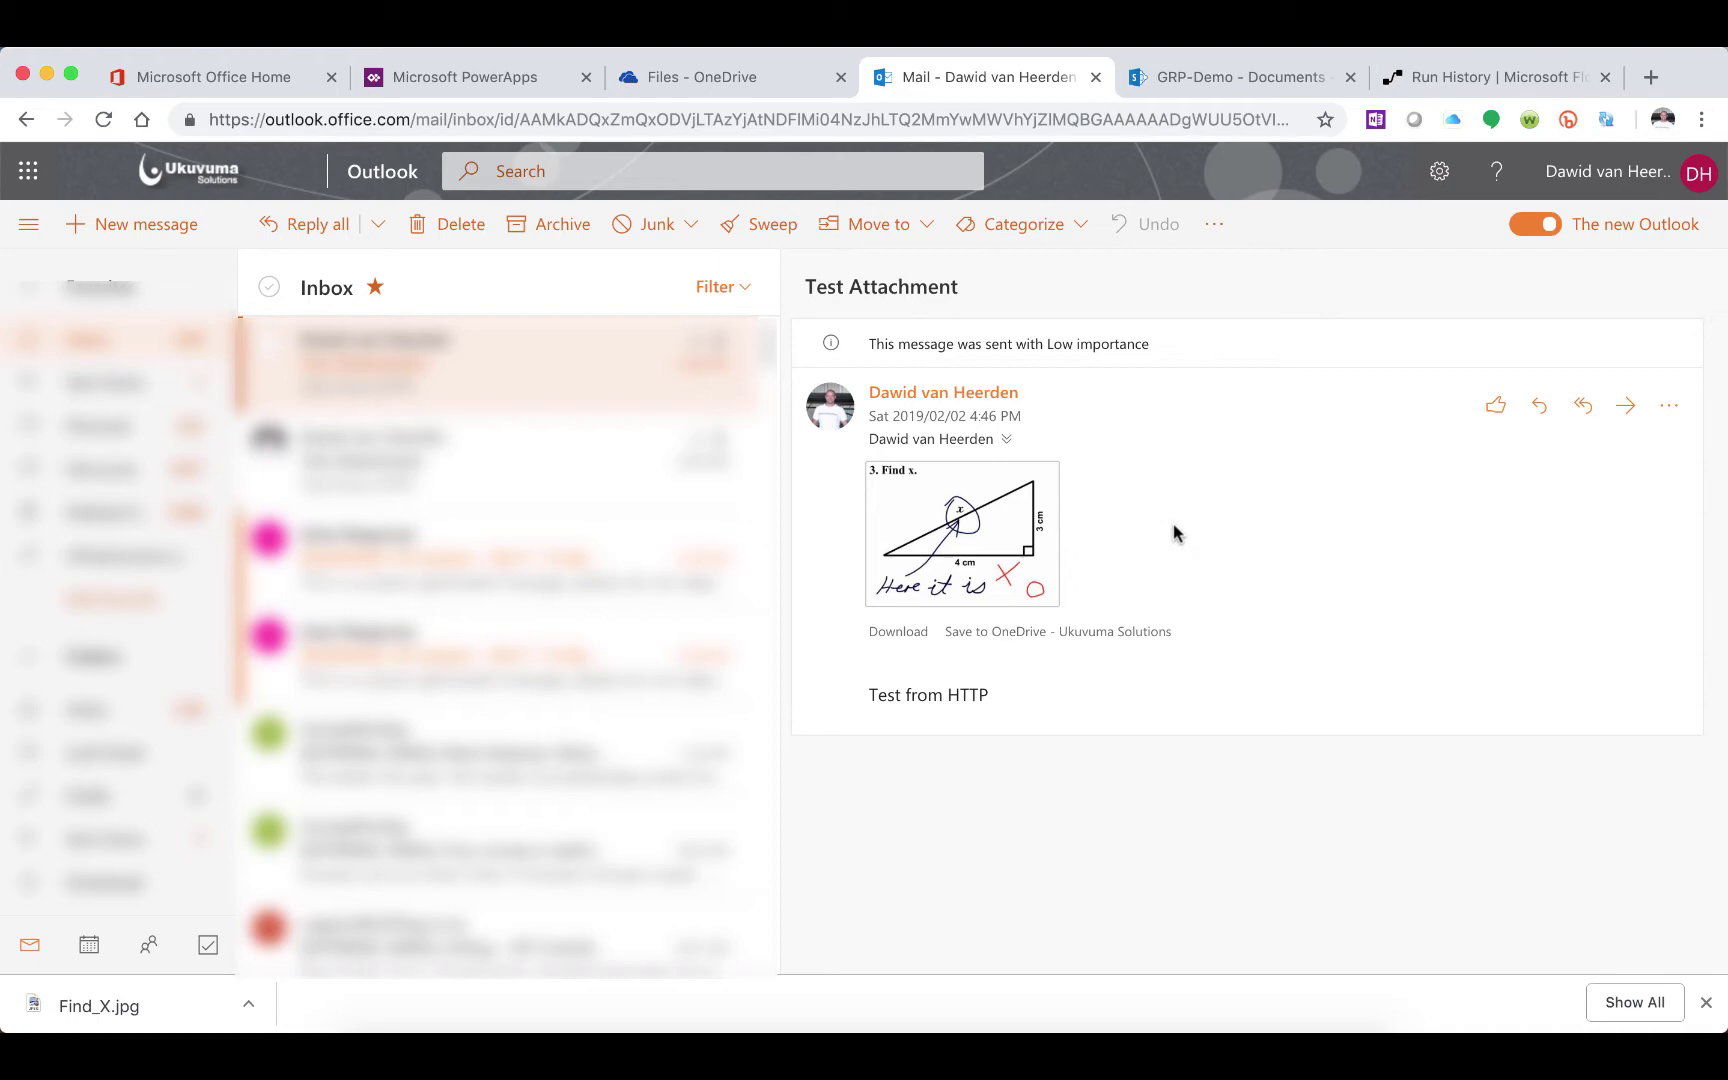
left_click(953, 524)
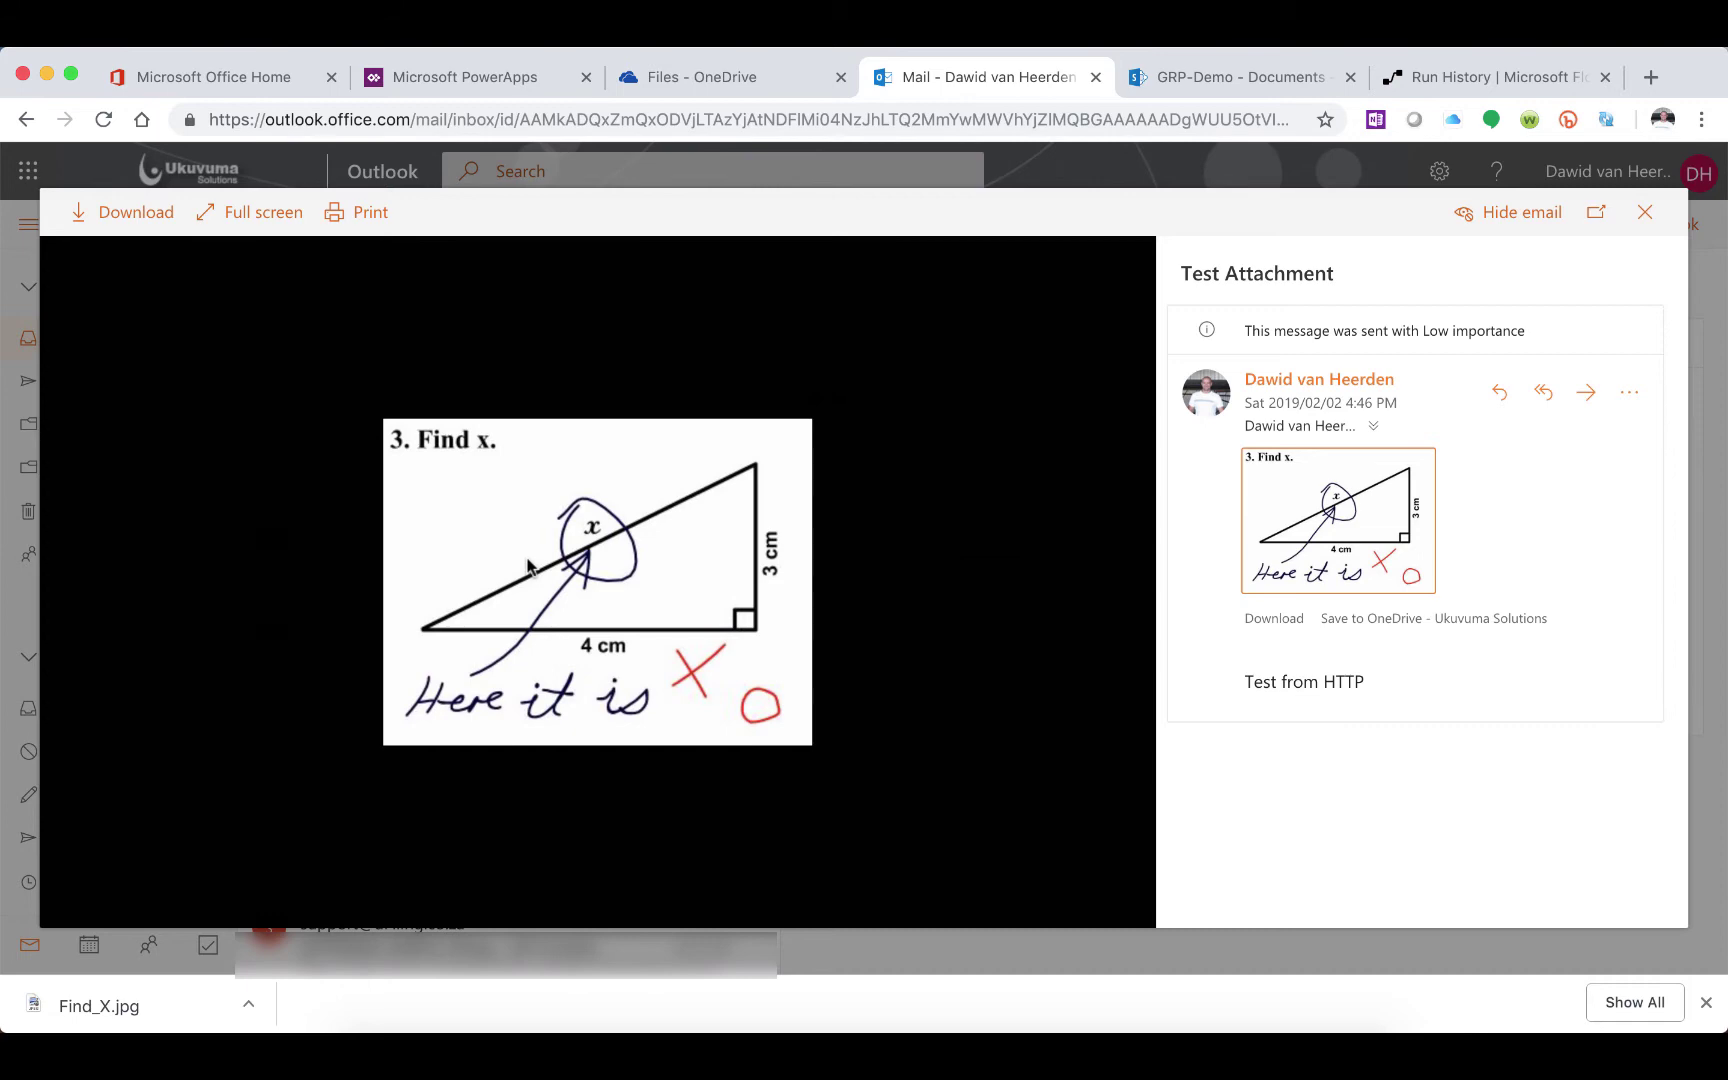
left_click(1644, 218)
mouse_move(978, 396)
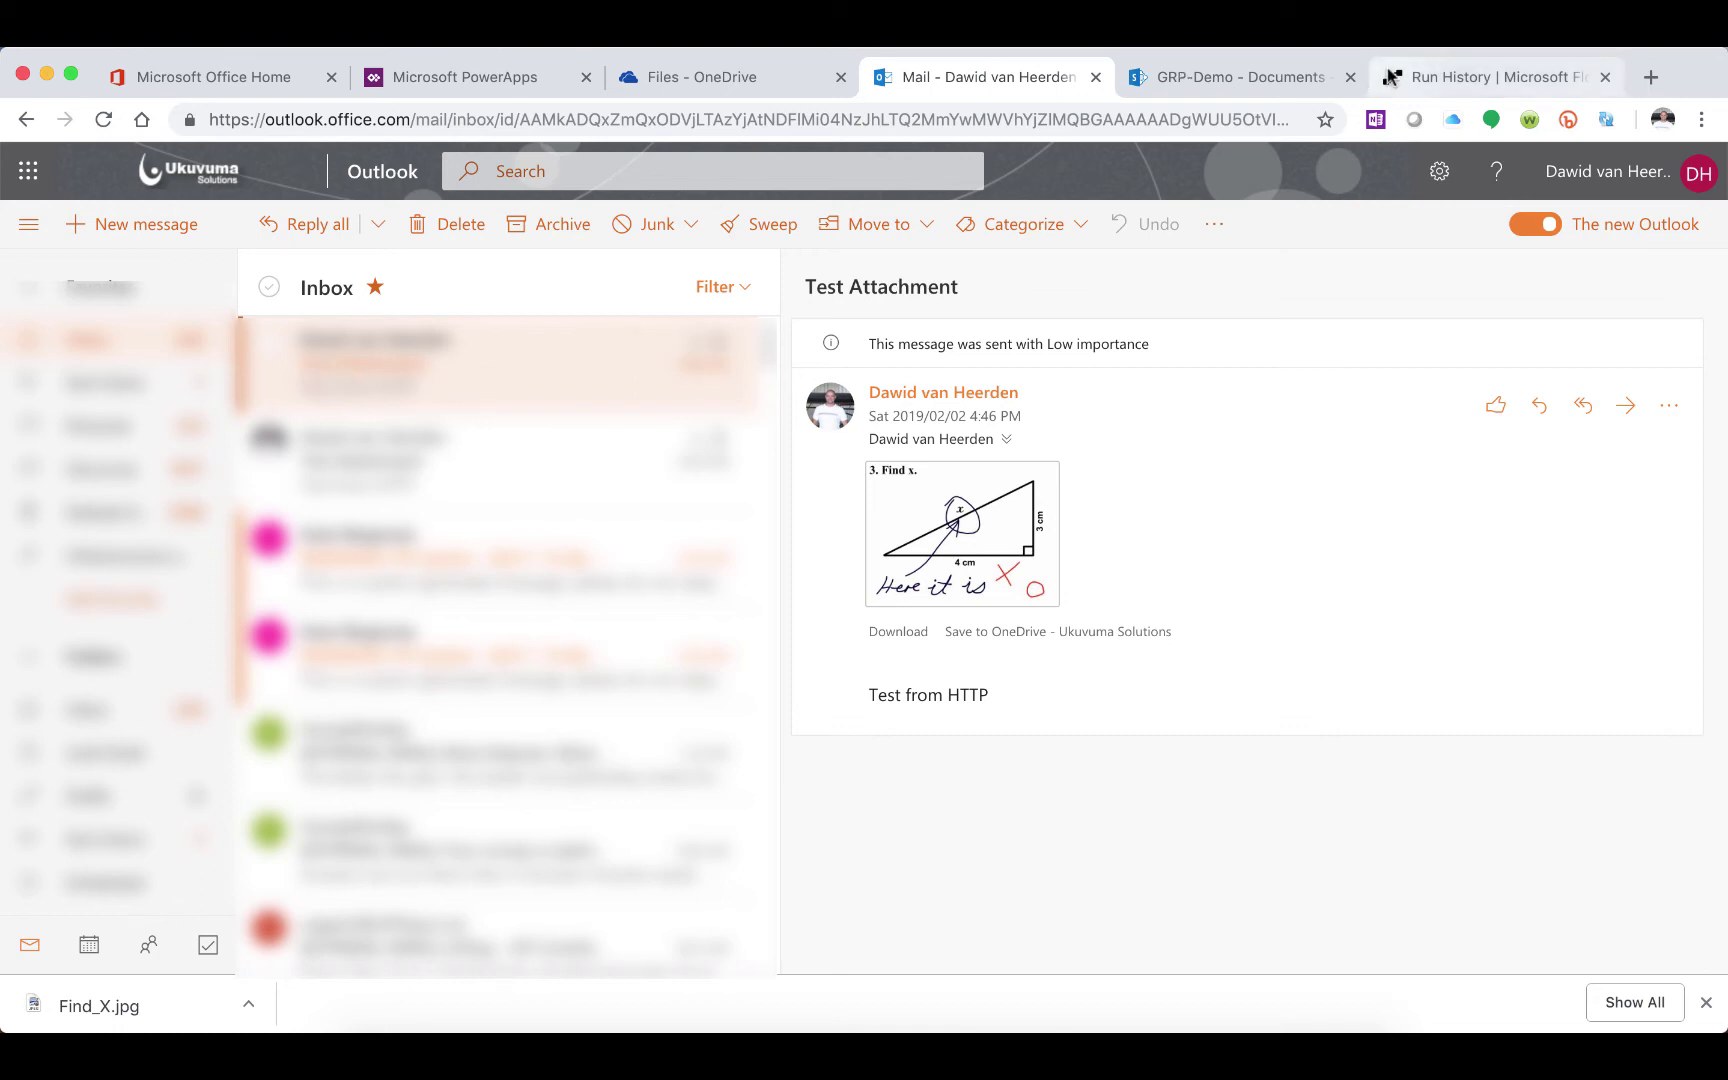
Go back through the flow's runs into the editor and expand Send an email's attachment fields
left_click(1435, 80)
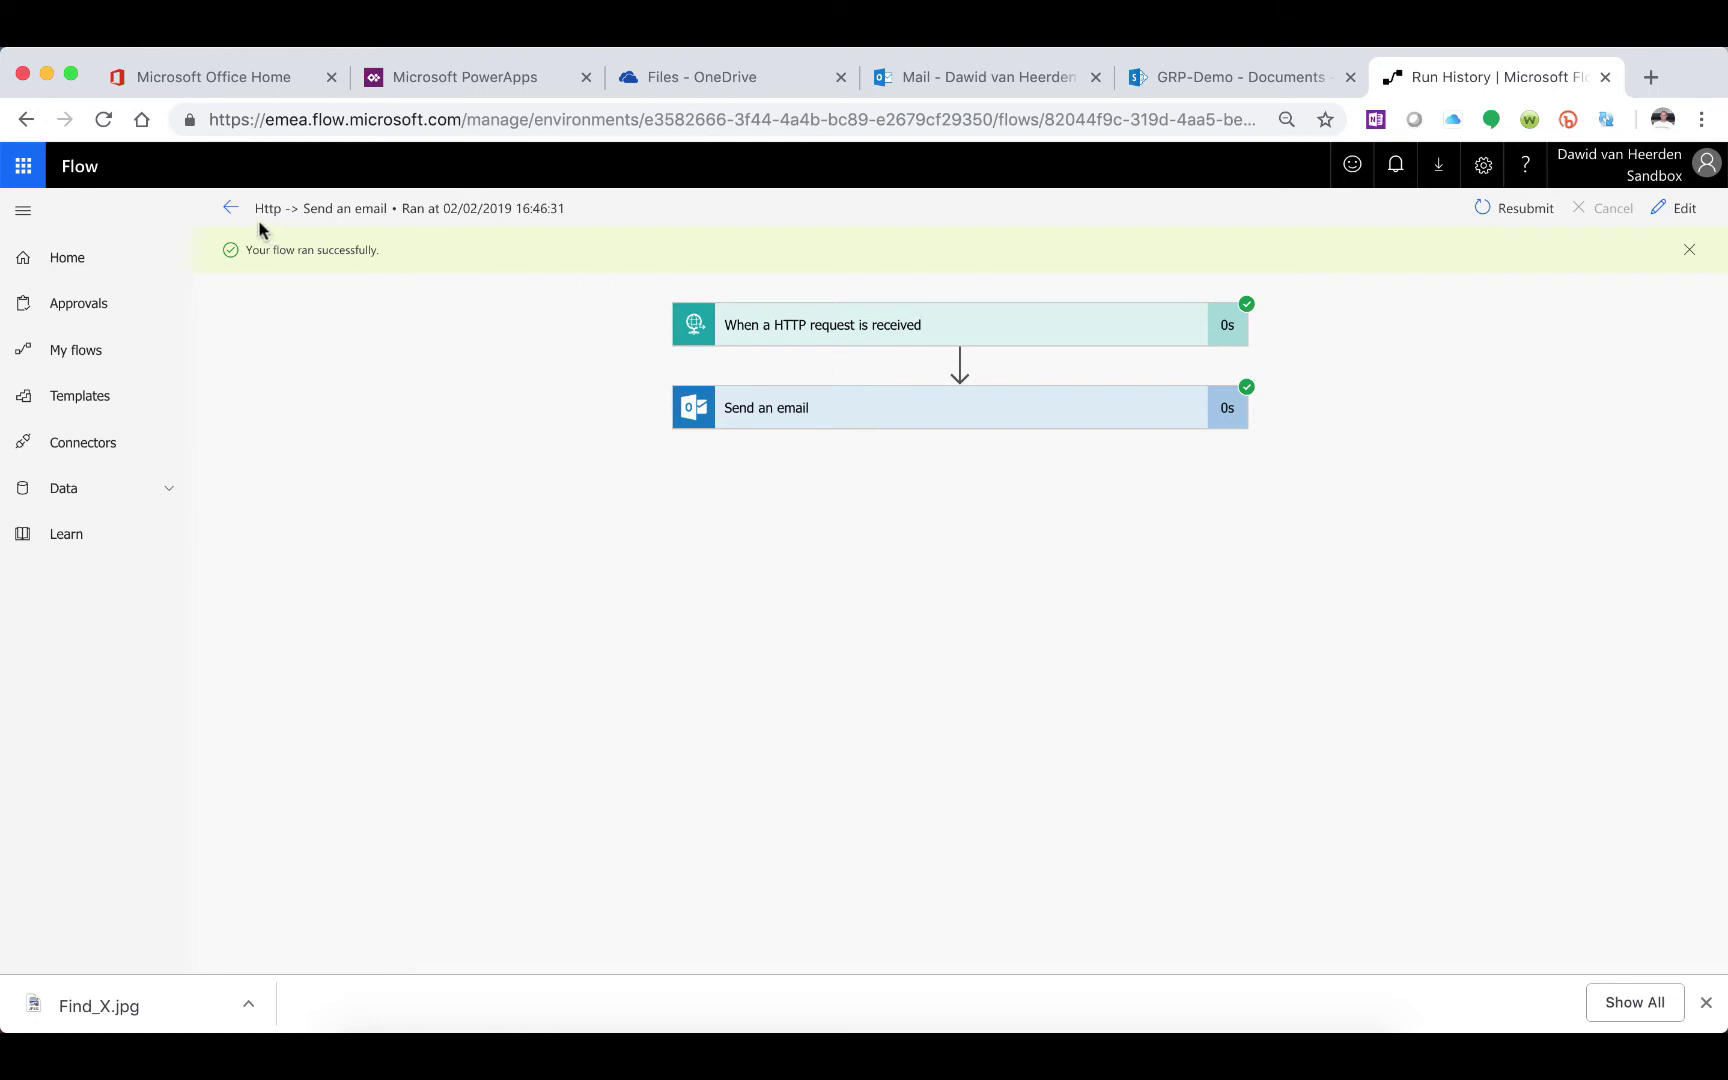
left_click(230, 208)
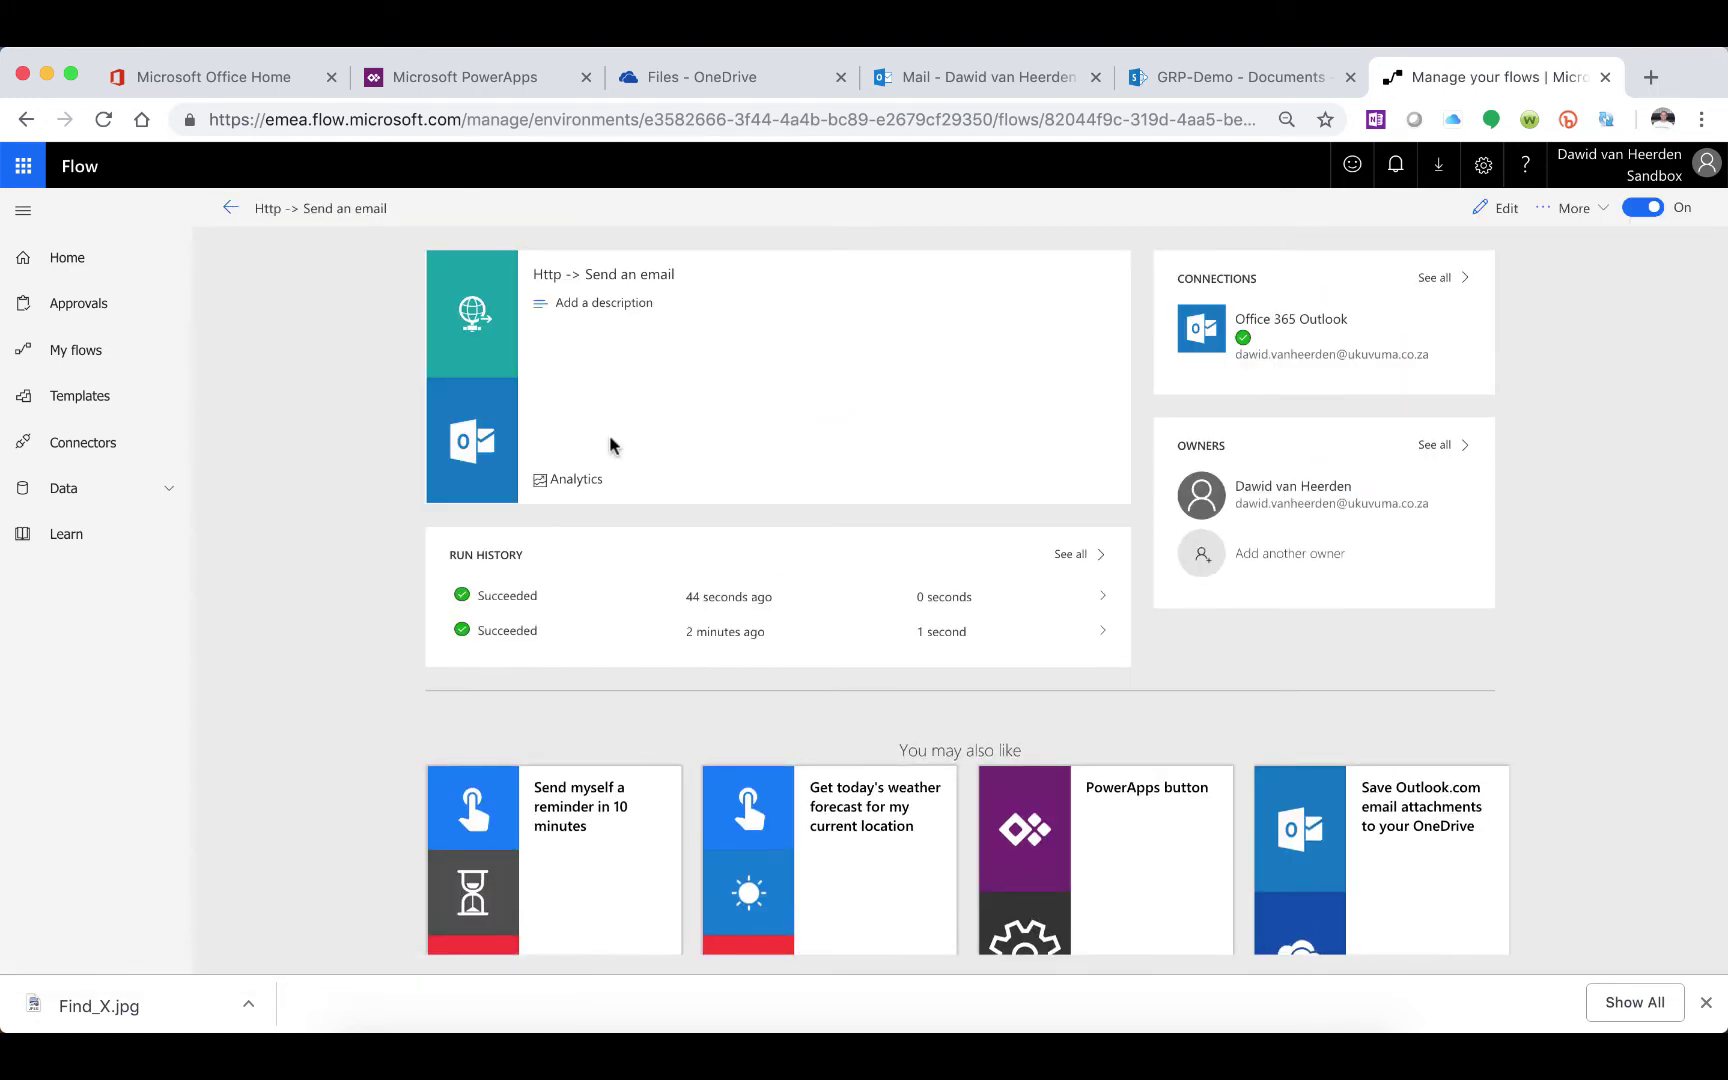
left_click(758, 610)
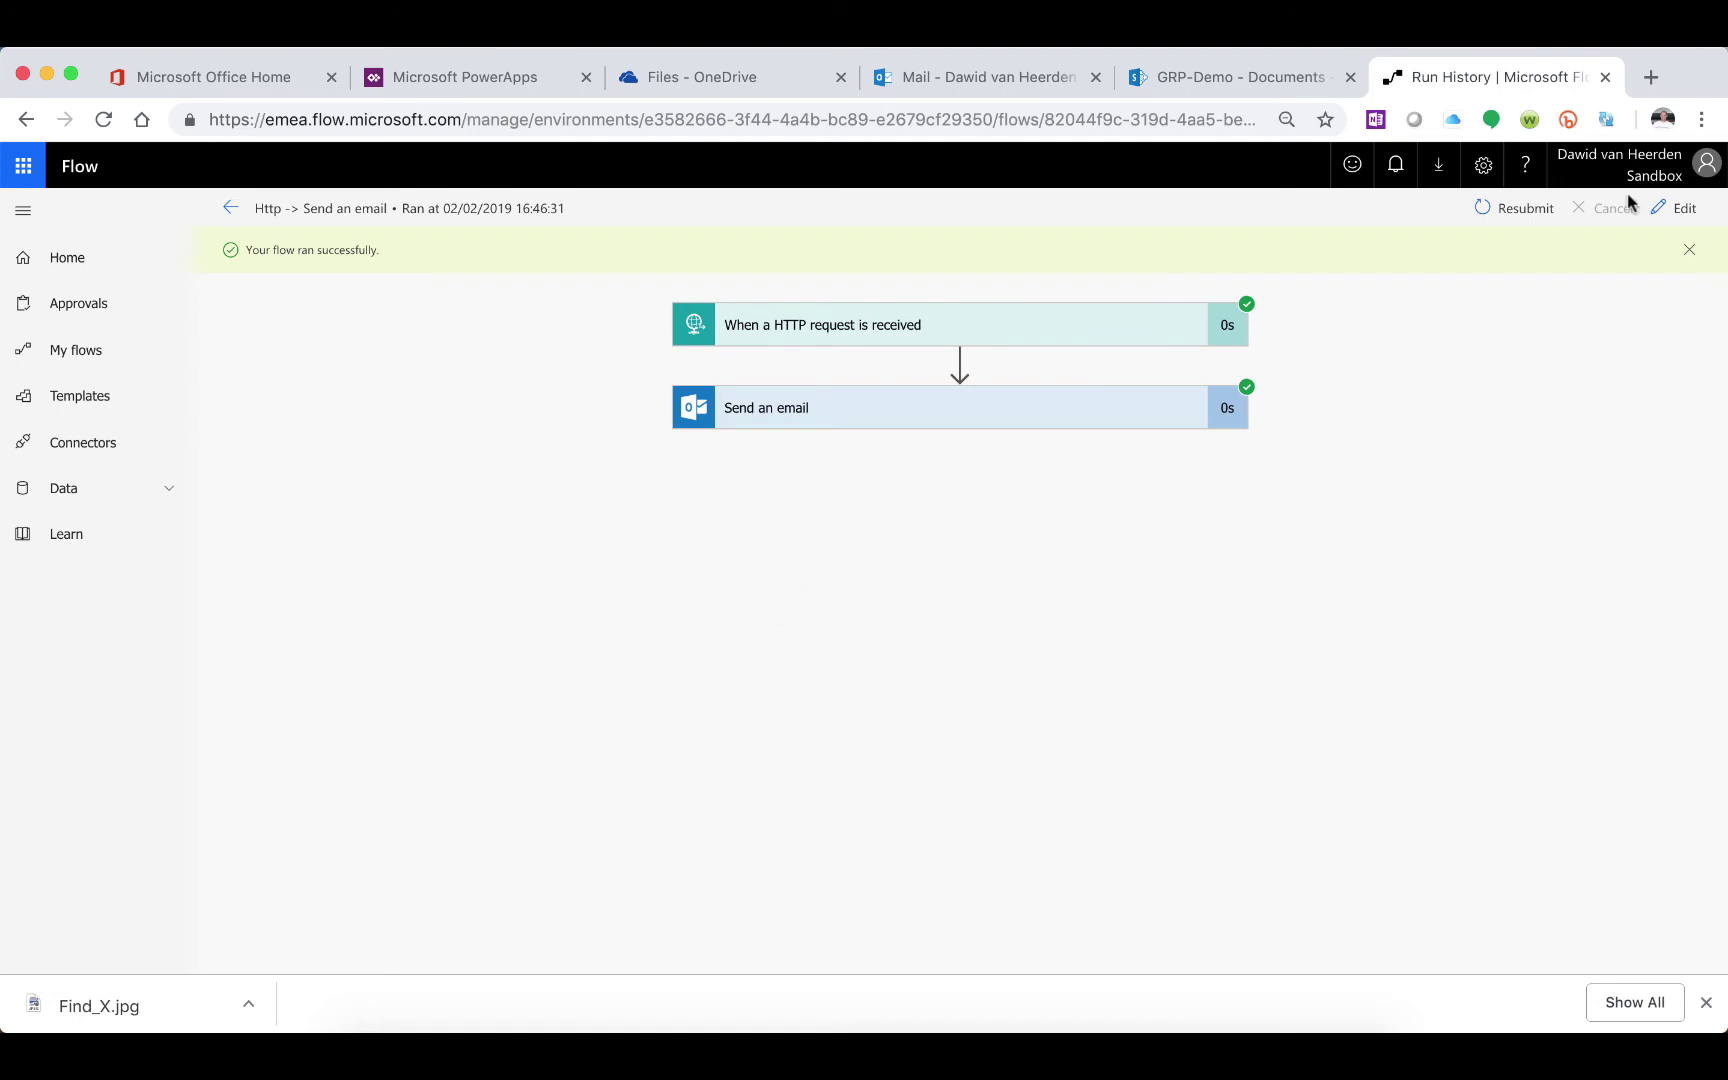
left_click(1673, 208)
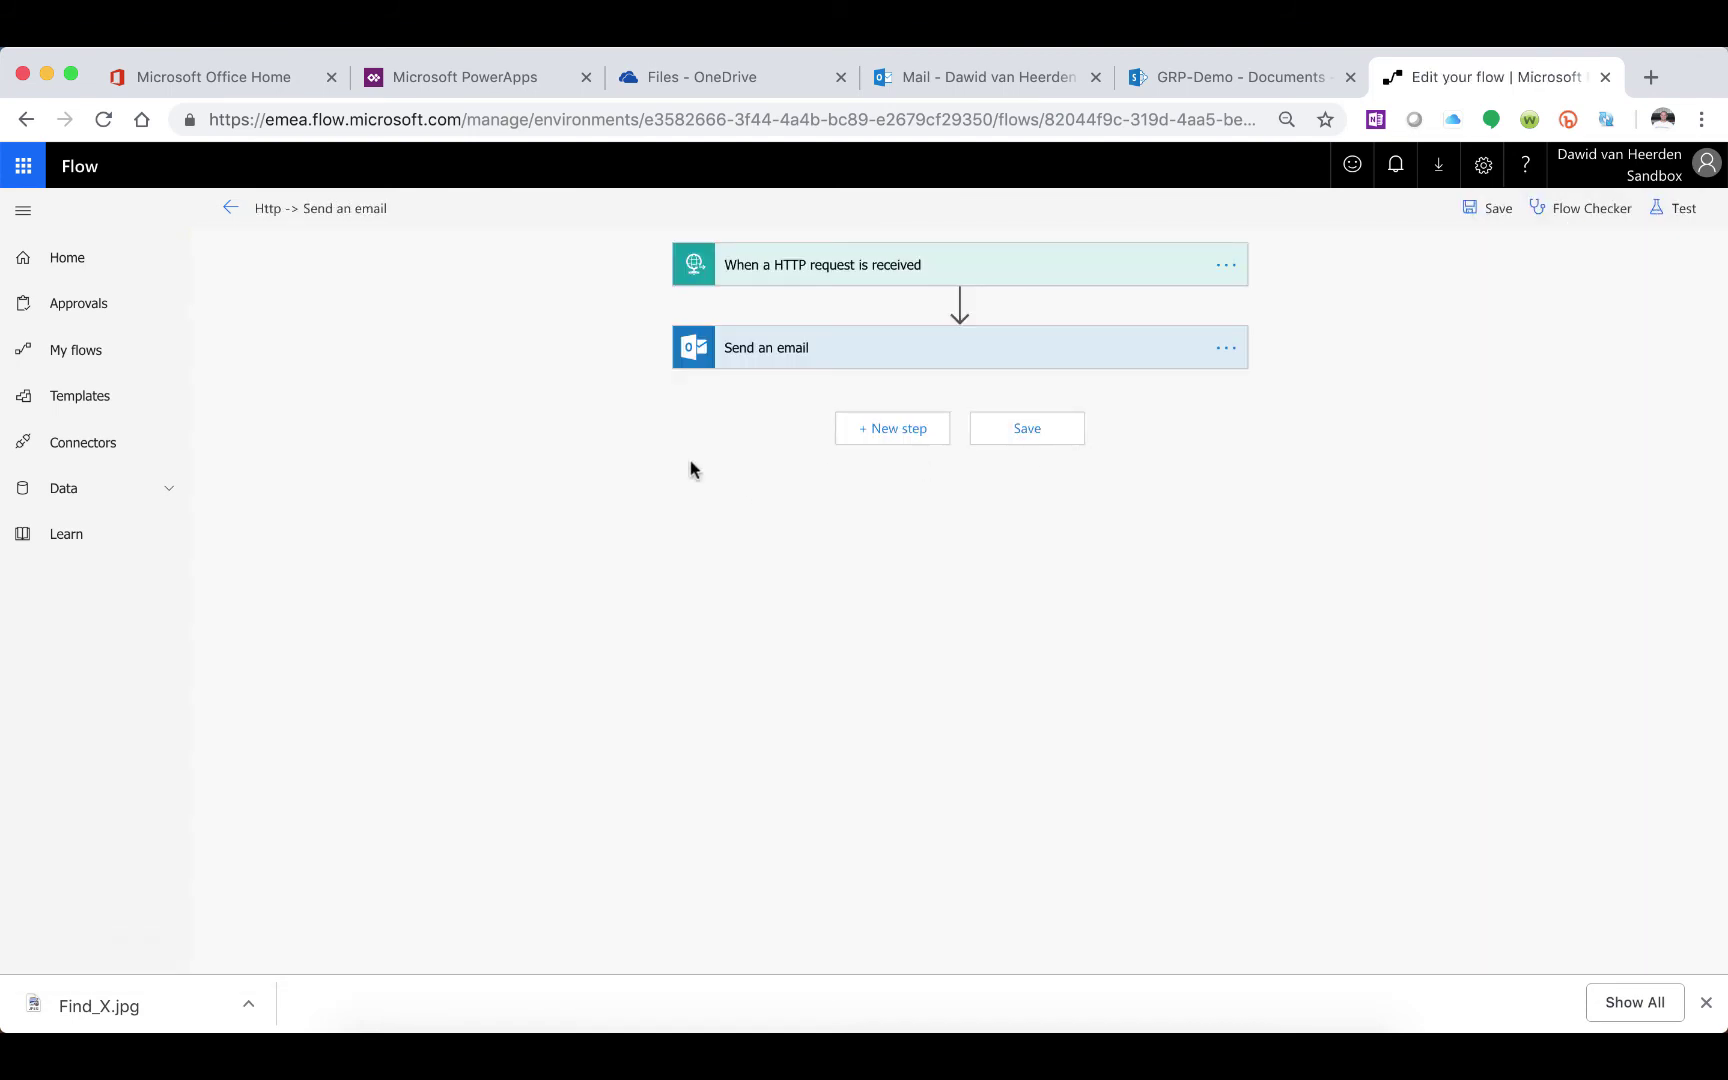
left_click(771, 358)
left_click(758, 497)
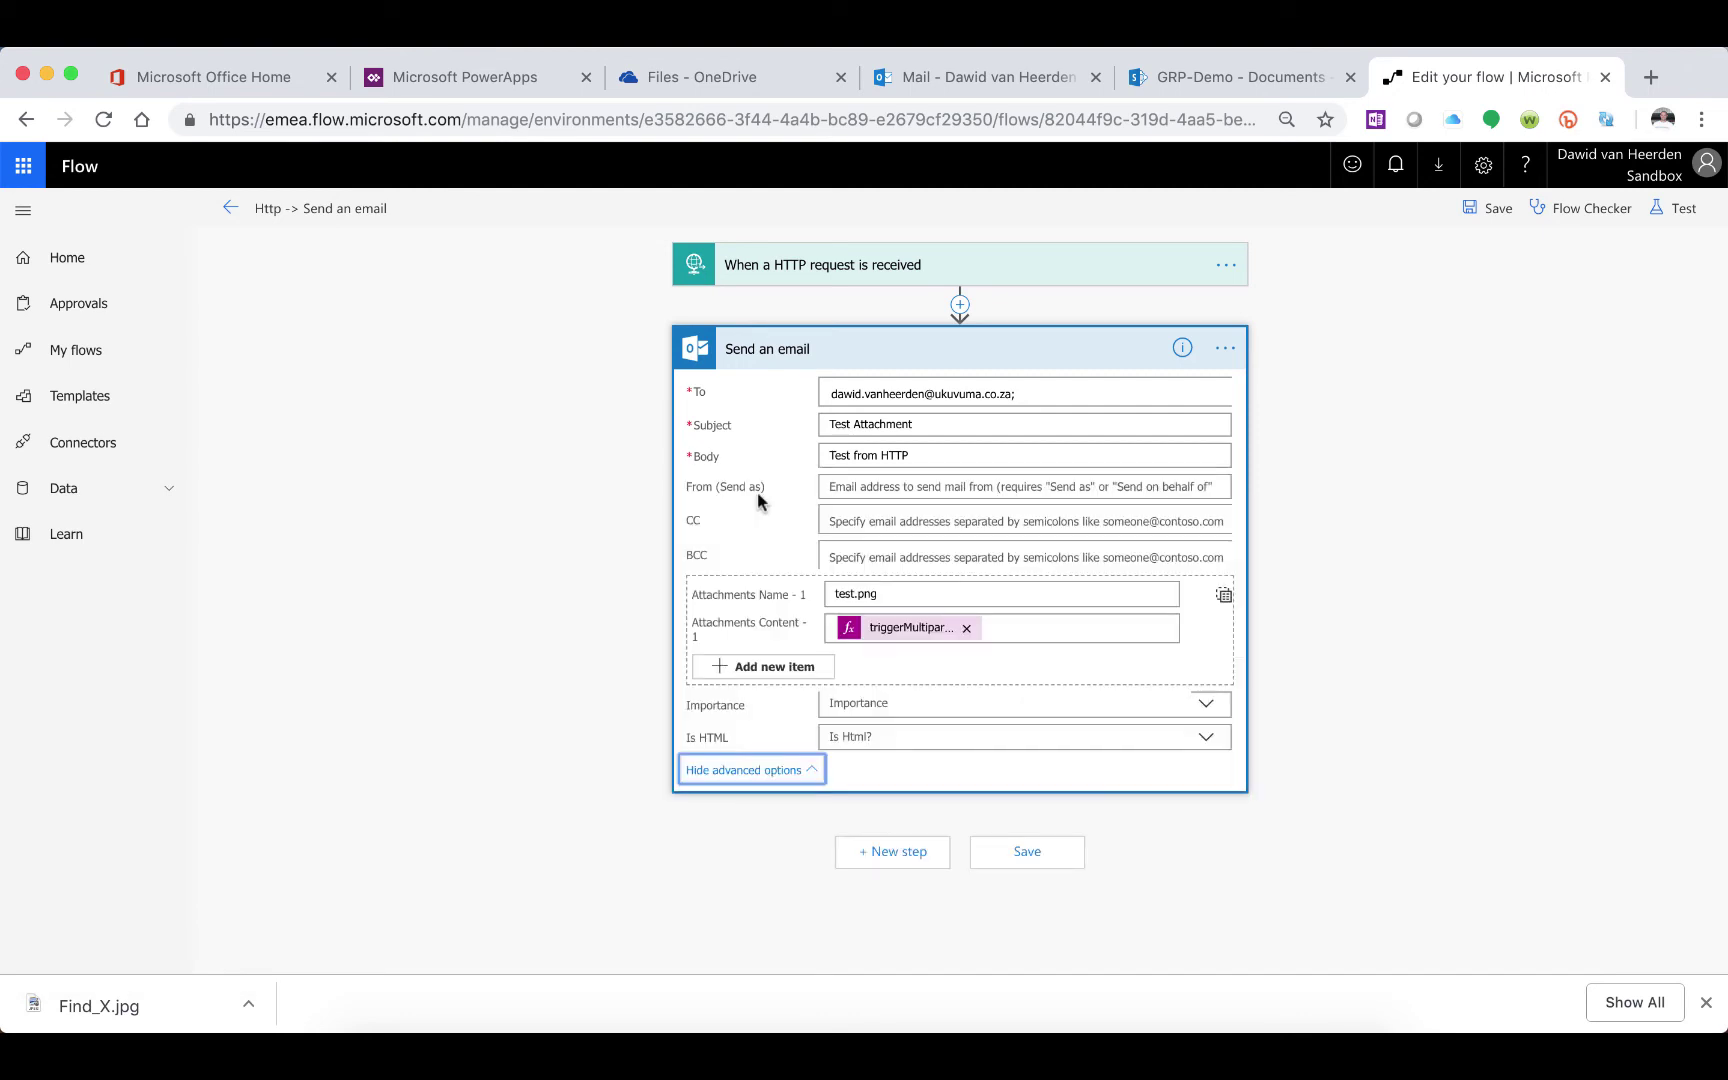
View the attachment content expression, which reads triggerMultipartBody(0)['$content']
left_click(903, 630)
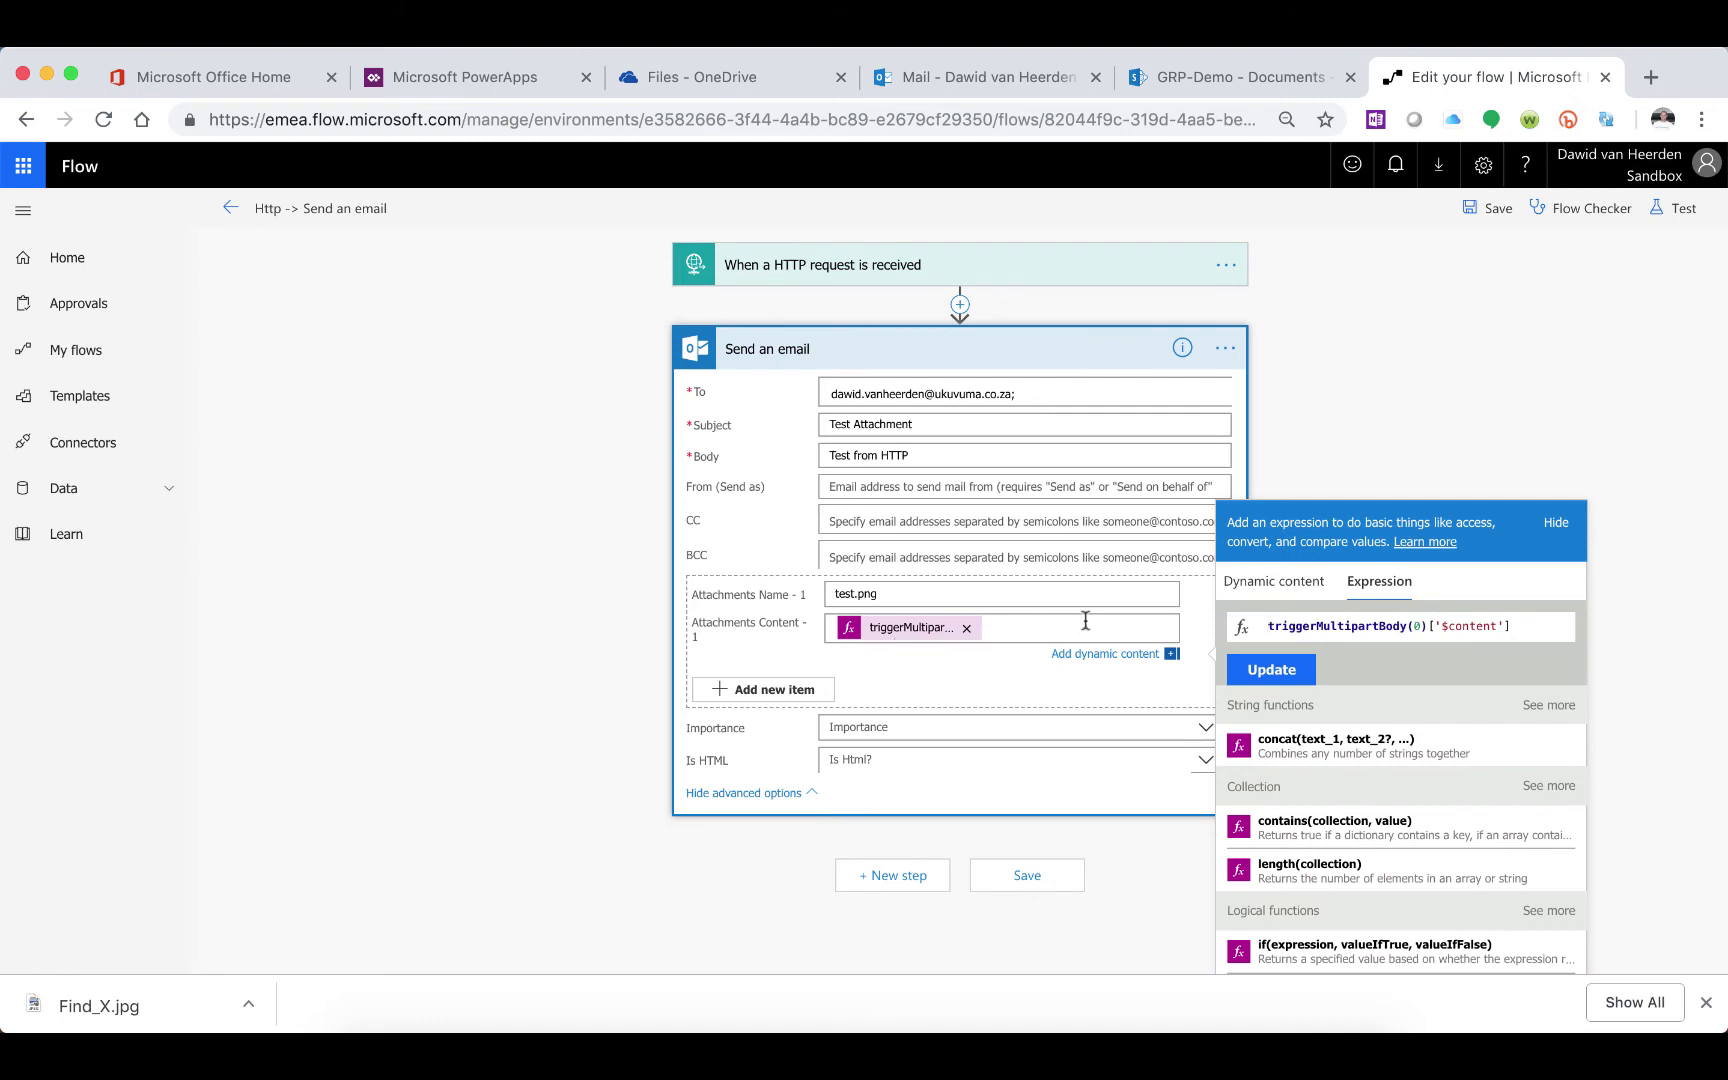